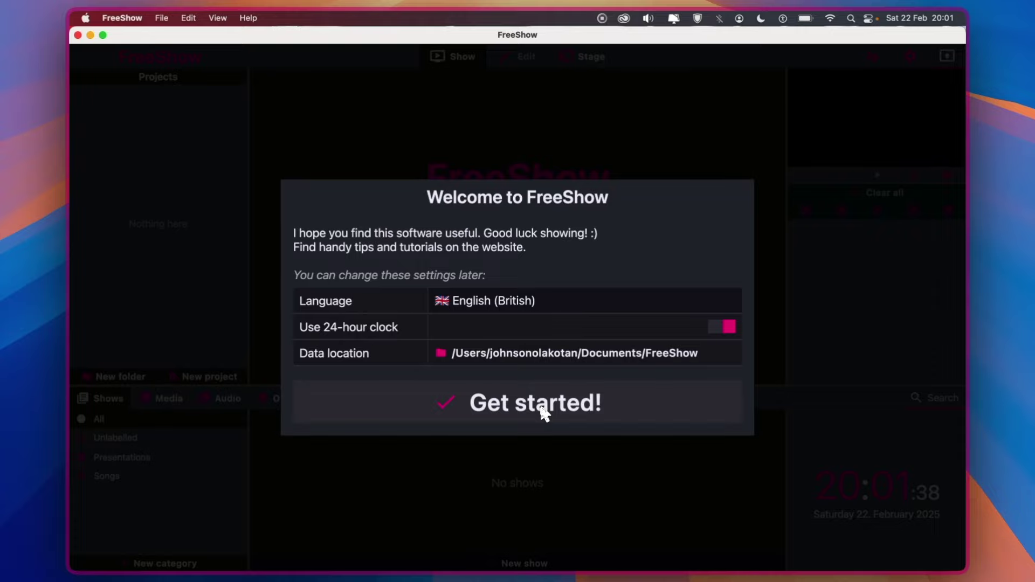
- Finish the welcome setup with the shown settings and skip the quick start guide
left_click(559, 414)
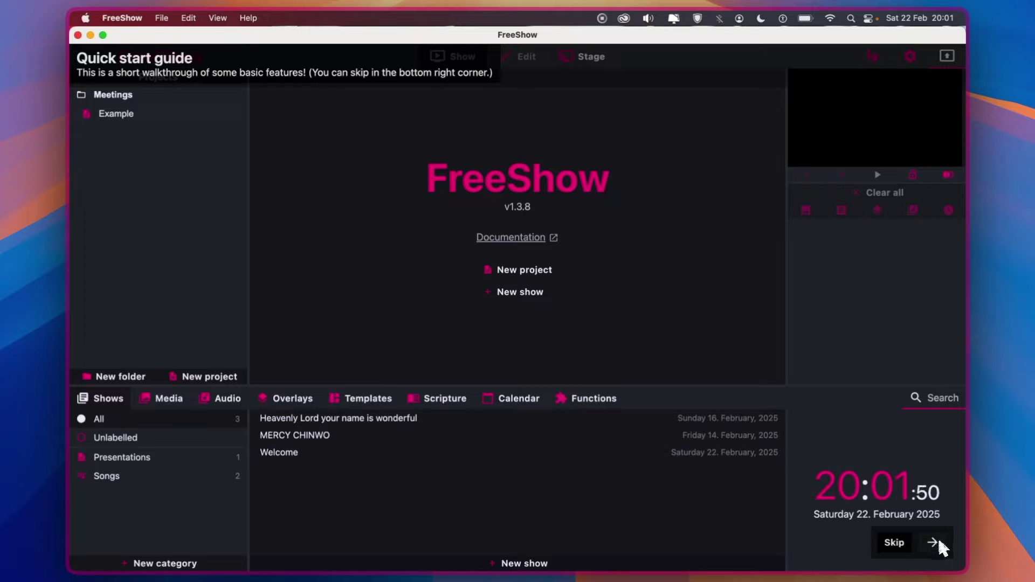
left_click(895, 543)
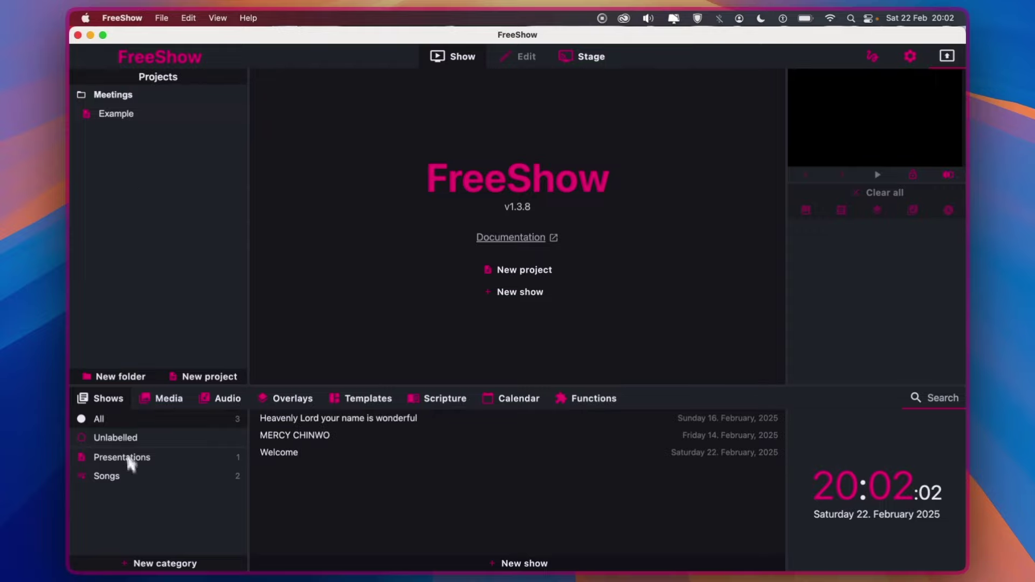
left_click(165, 400)
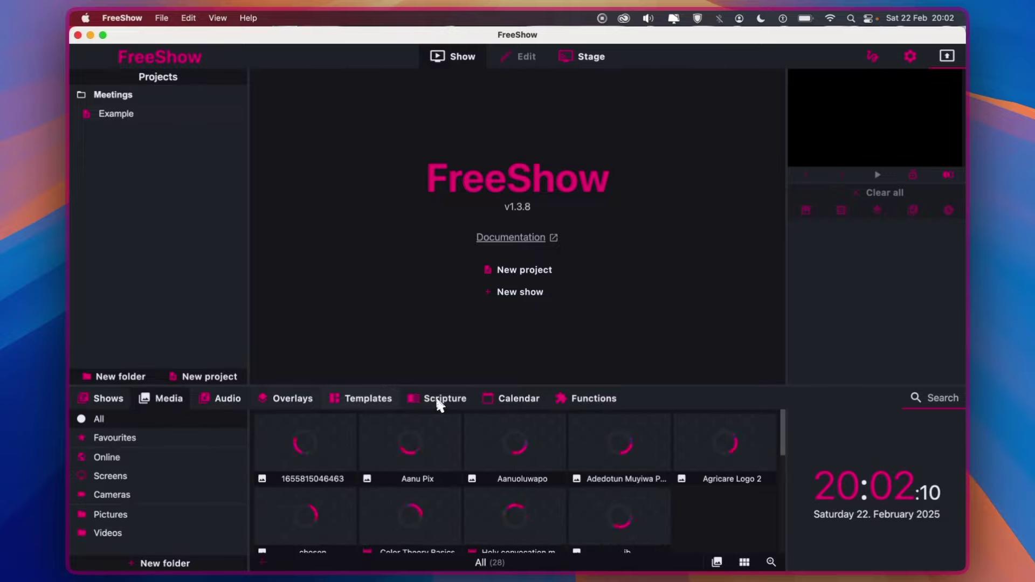
left_click(520, 402)
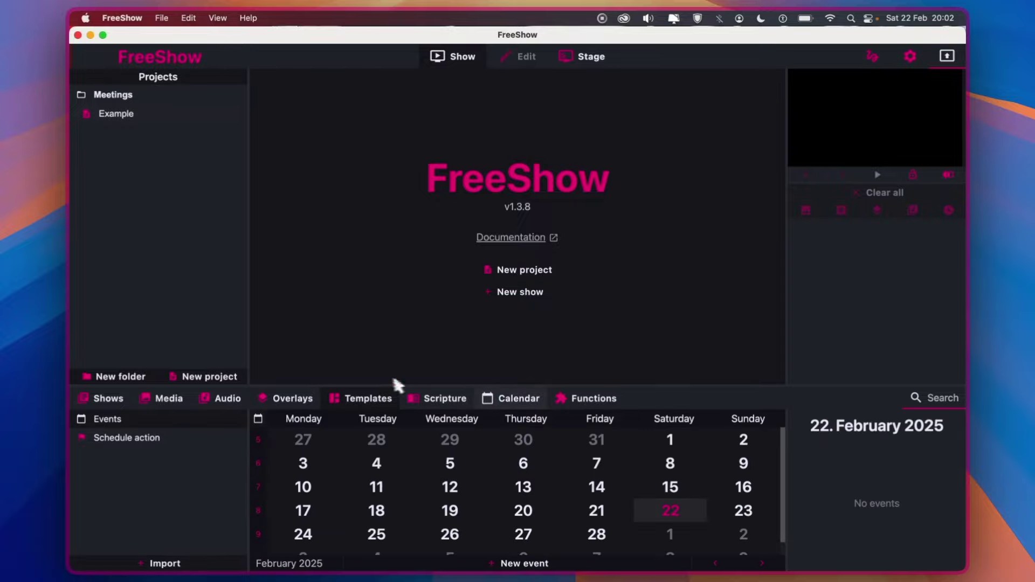
key("super+8")
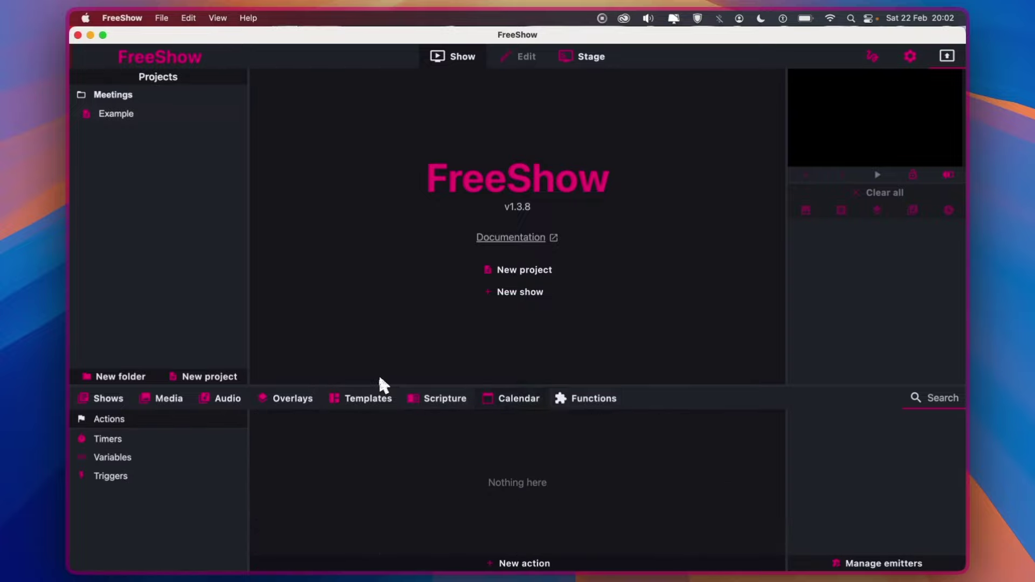
left_click(113, 401)
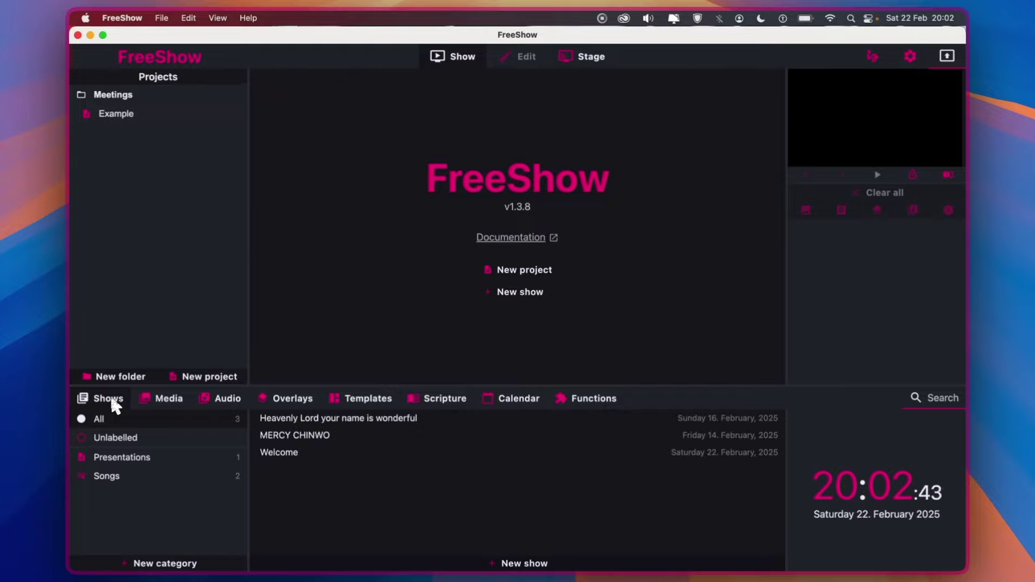
- Delete the Meetings folder and the Example project from the projects list
right_click(119, 98)
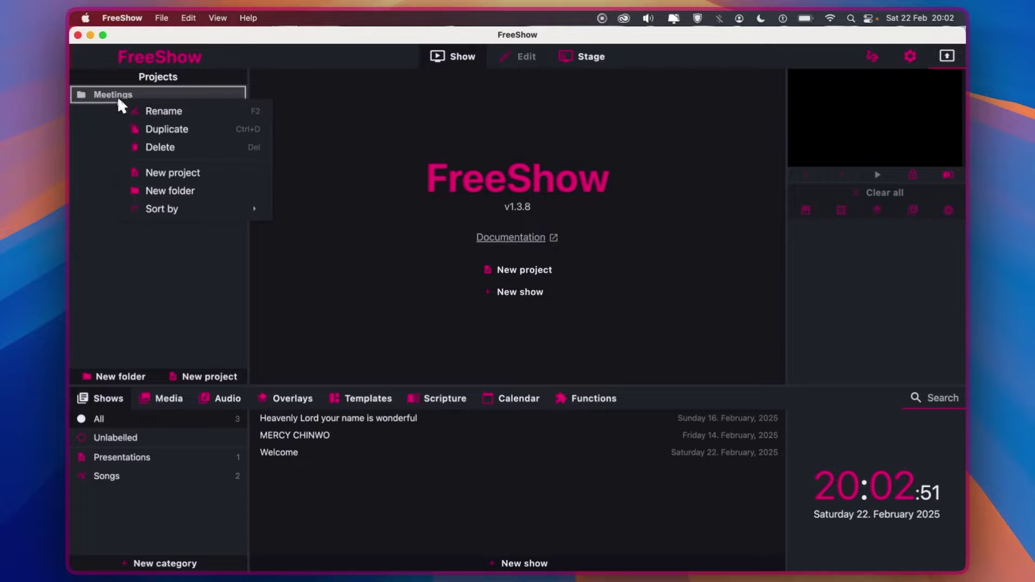
left_click(171, 149)
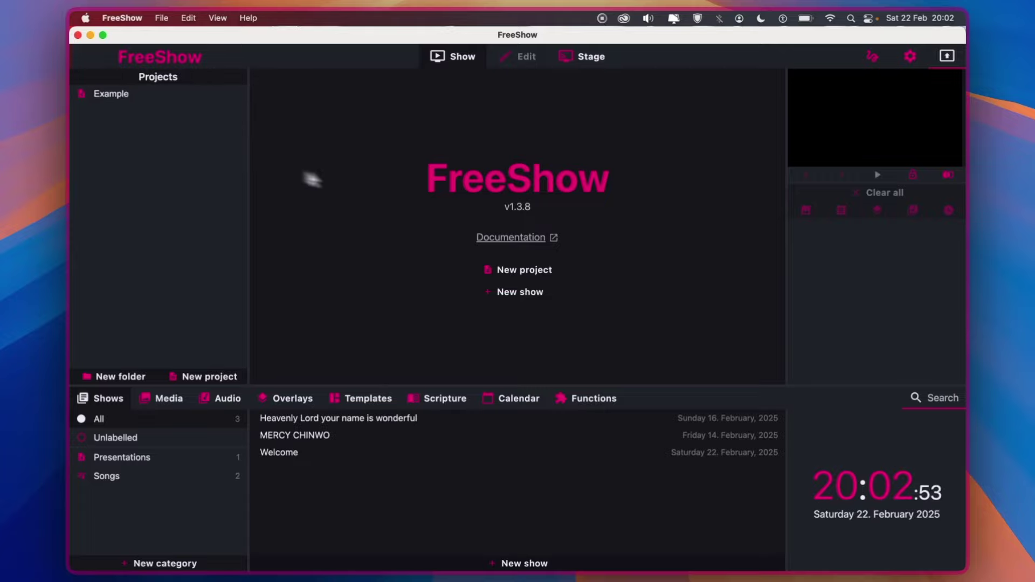
right_click(130, 95)
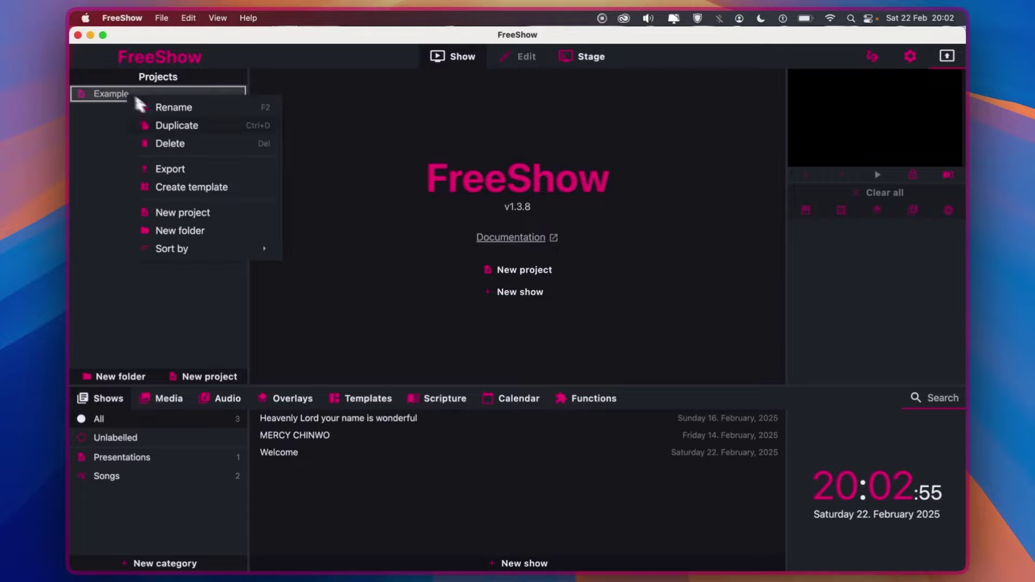
left_click(186, 142)
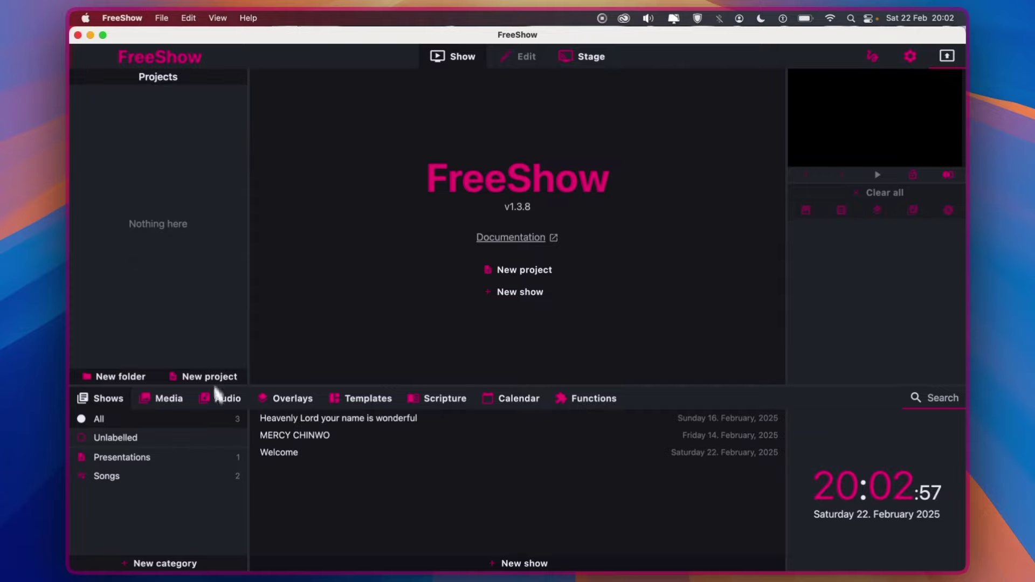
- Delete the shows Welcome, Heavenly Lord your name is wonderful, and MERCY CHINWO from the library
right_click(323, 452)
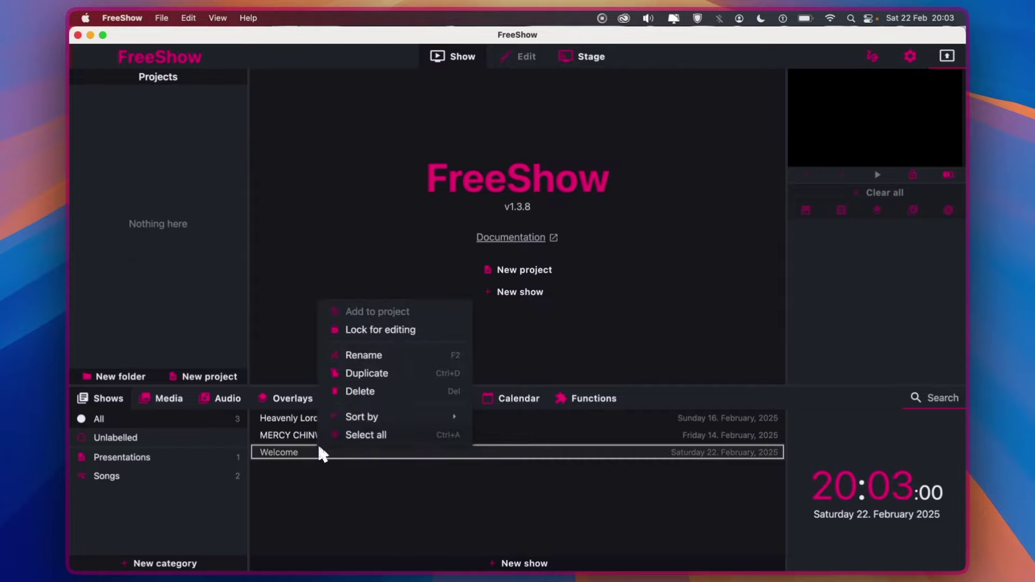
left_click(372, 392)
left_click(460, 355)
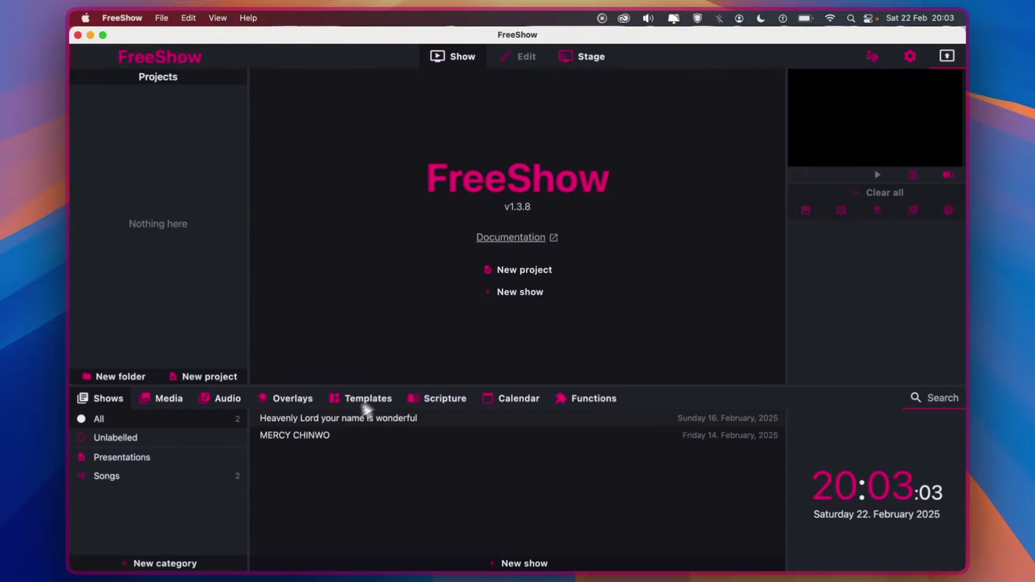
right_click(332, 426)
left_click(383, 359)
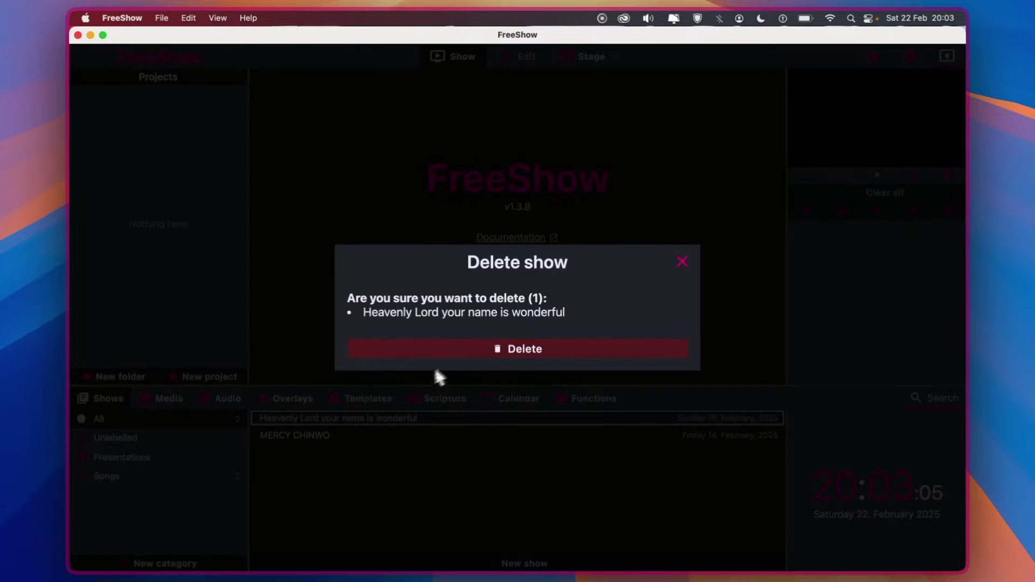
left_click(458, 351)
right_click(312, 421)
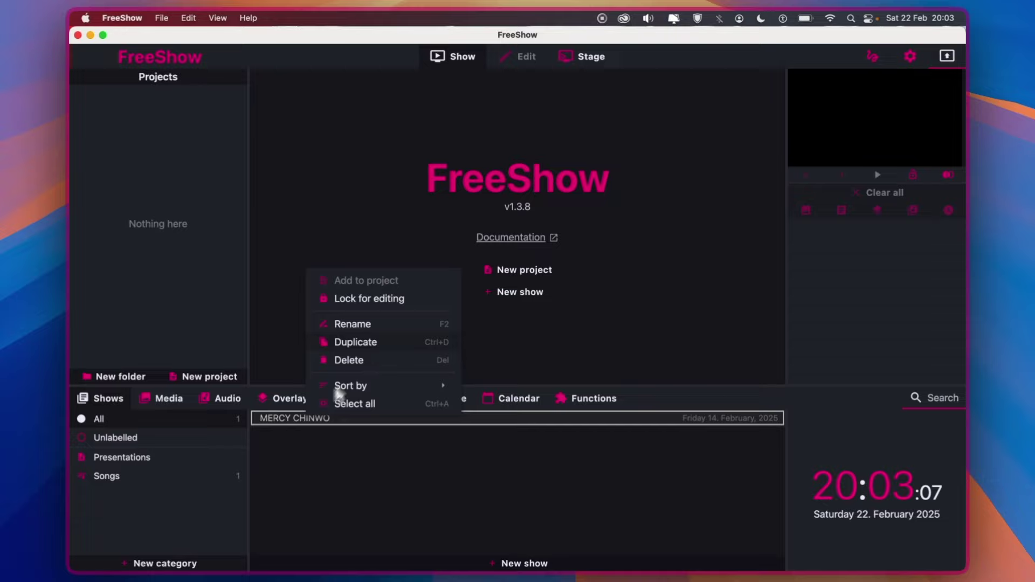
left_click(368, 357)
left_click(499, 356)
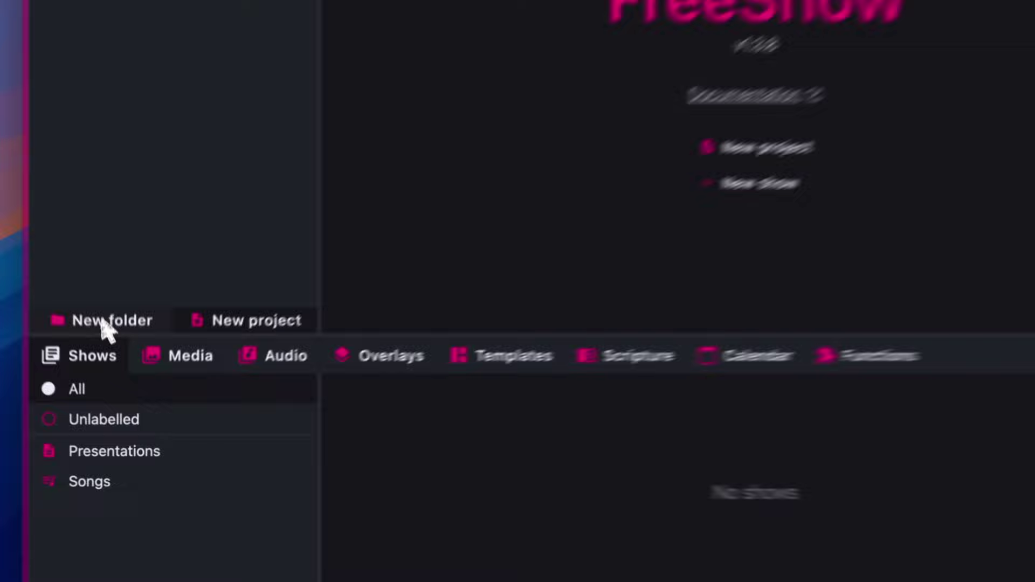
- Create a project folder named CHURCH MEETINGS
left_click(105, 321)
type("MEETINGS")
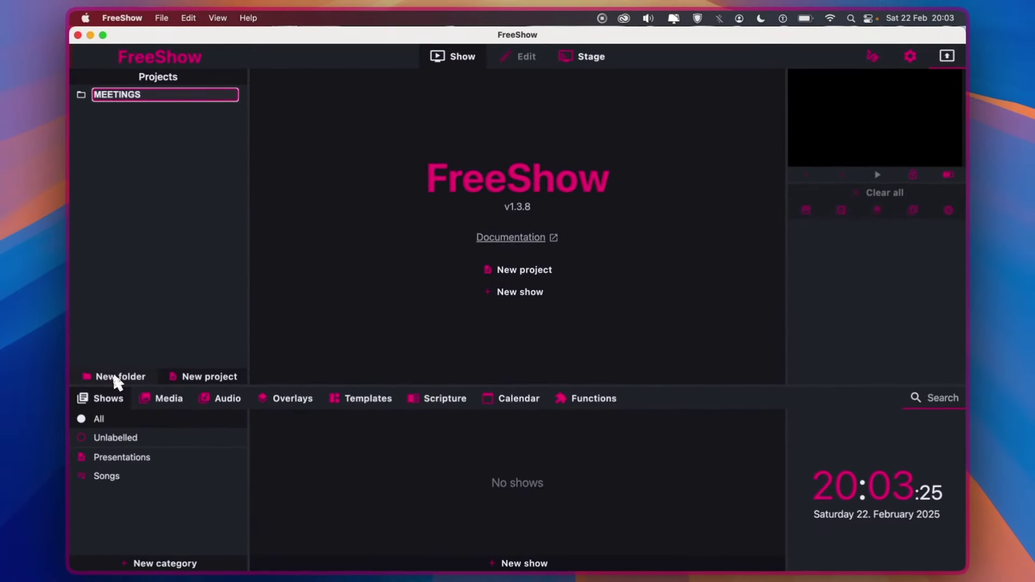
key("Left")
key("Left")
key("Left")
key("Left")
key("Left")
key("Left")
key("Left")
key("Left")
type("CHURCH")
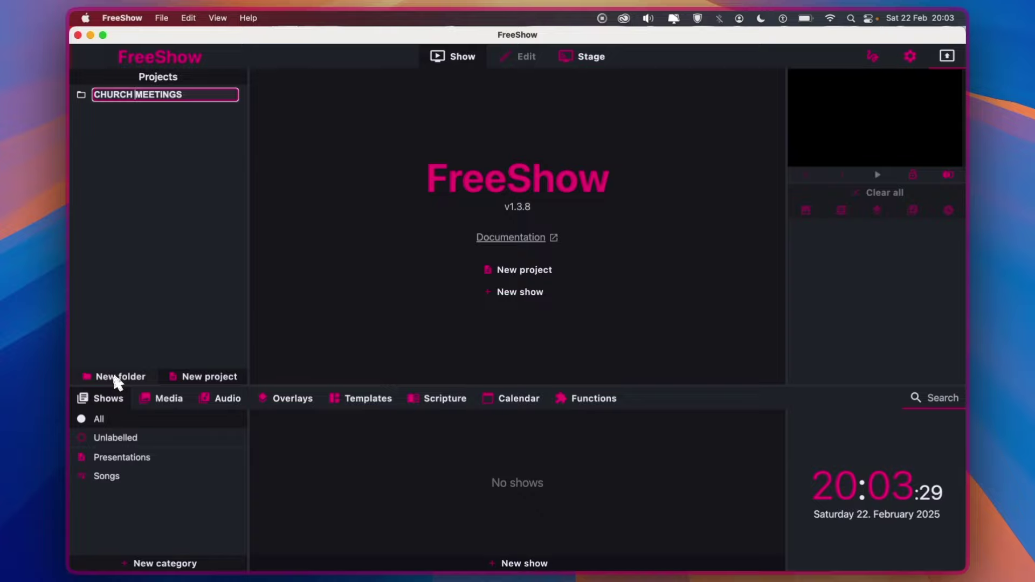
key("Return")
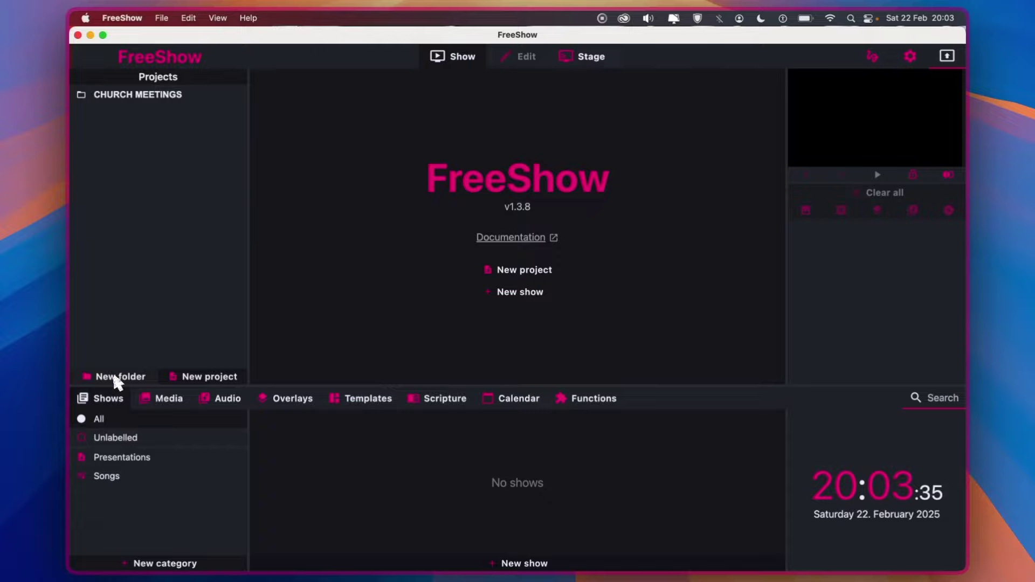
- Create a new project, move it into the CHURCH MEETINGS folder, and expand the folder
left_click(154, 102)
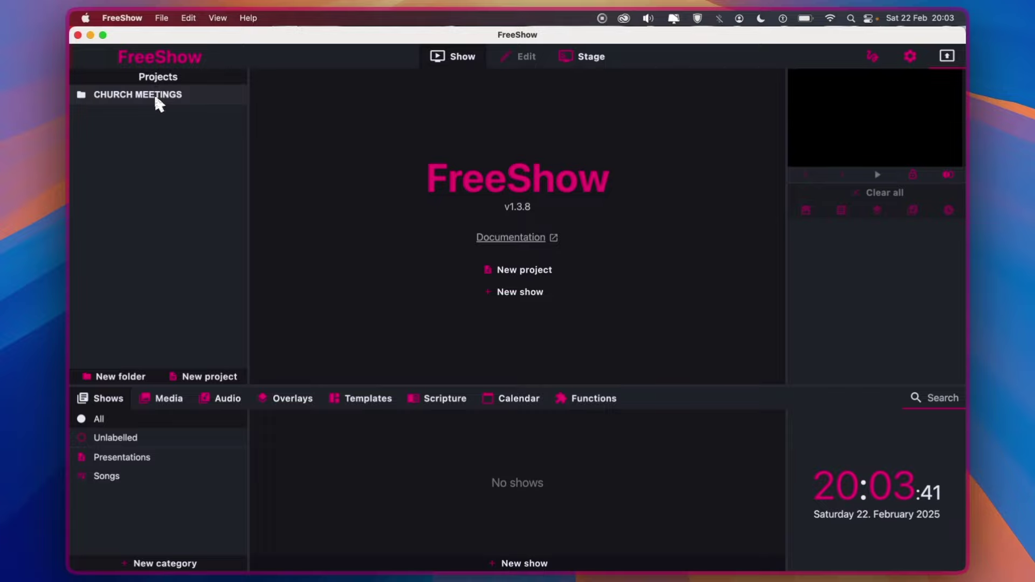
left_click(214, 378)
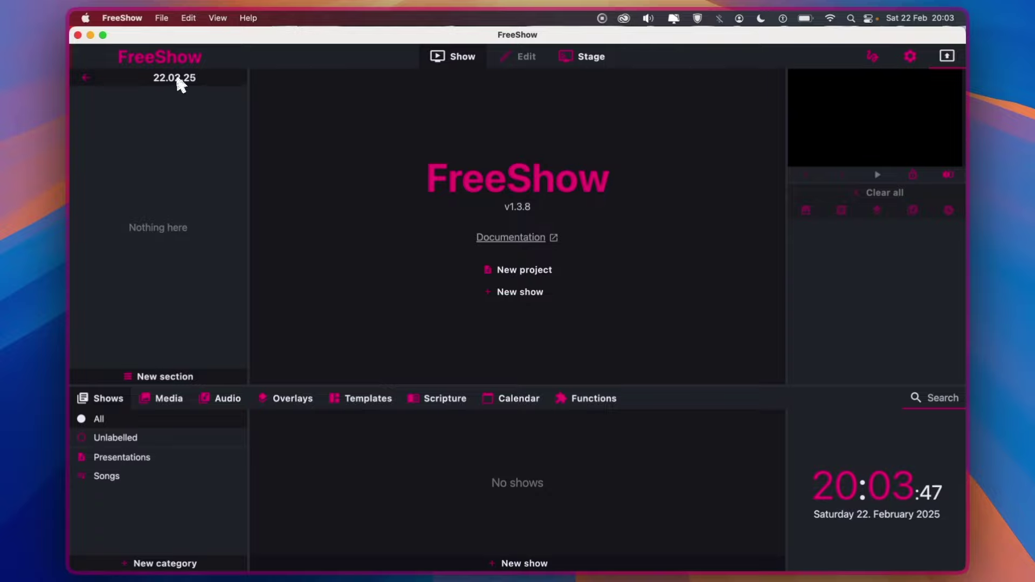
left_click(86, 78)
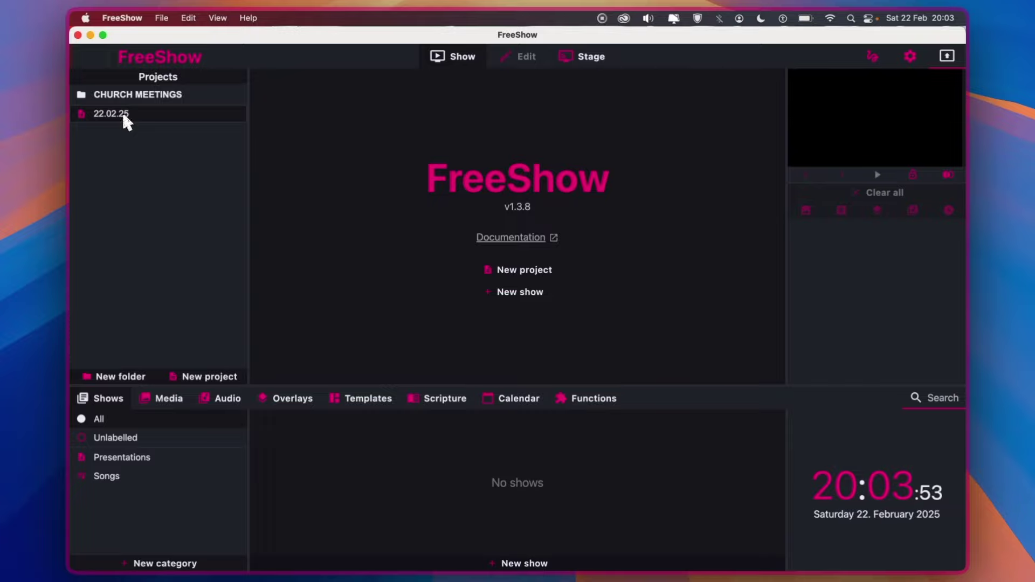
left_click_drag(128, 108, 130, 96)
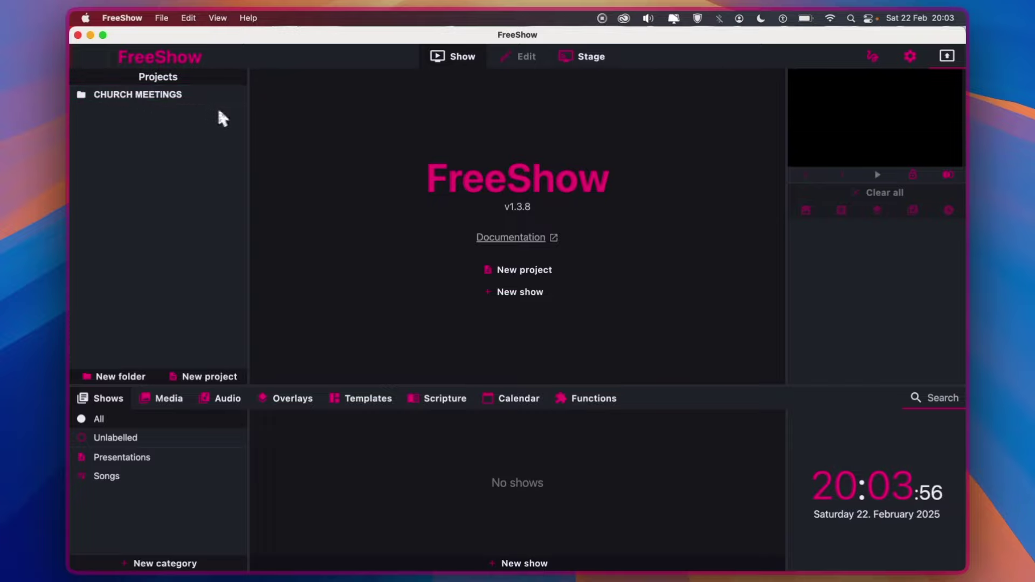
left_click(151, 102)
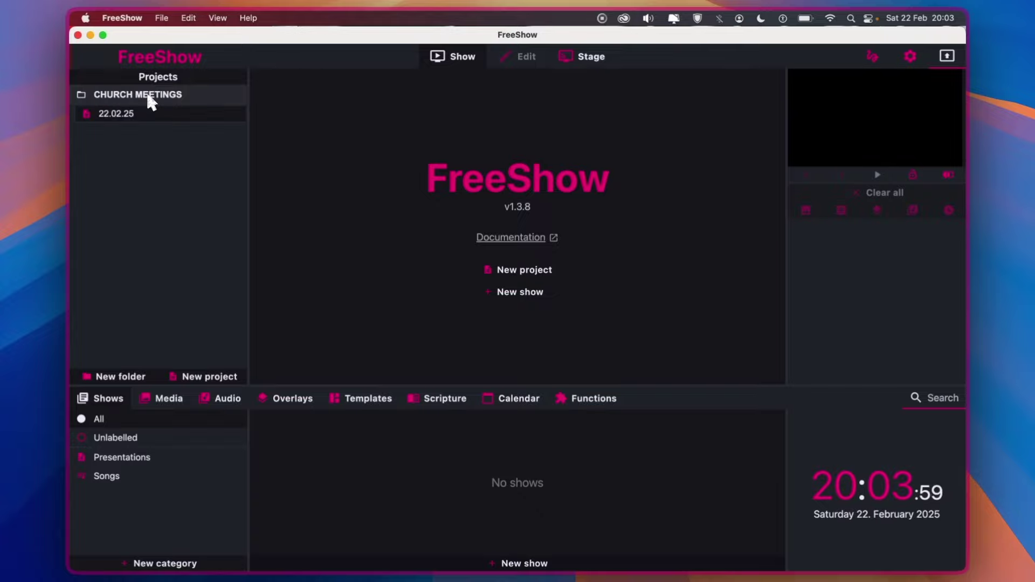
- Rename the project in the CHURCH MEETINGS folder to Sunday 23-Feb-25
right_click(123, 112)
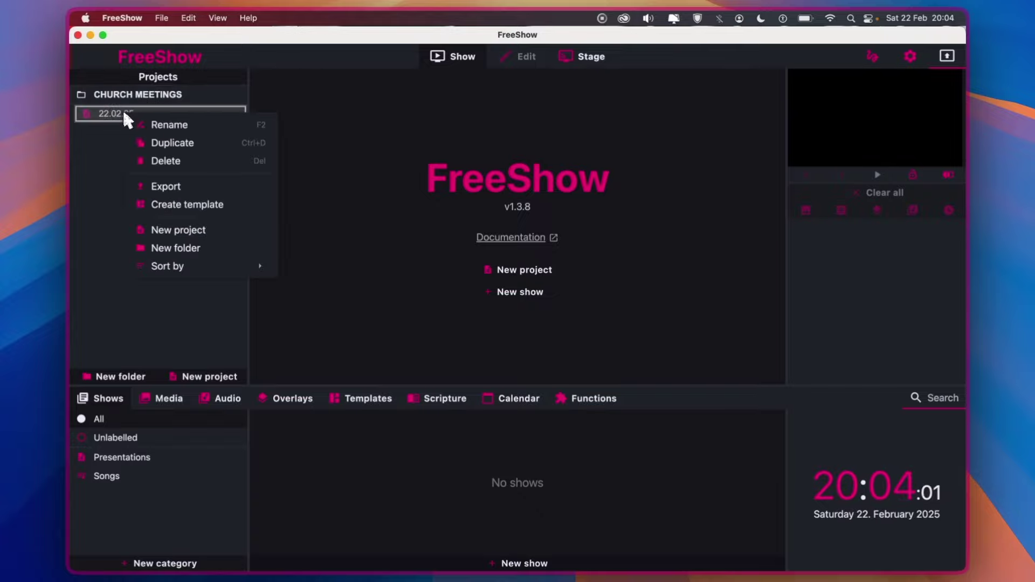
left_click(178, 126)
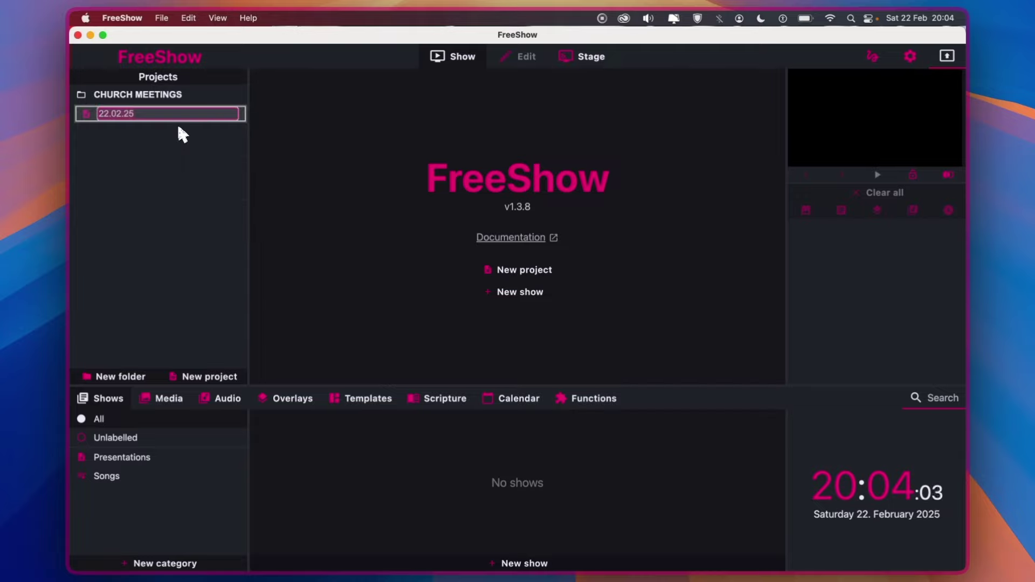
type("Sunday")
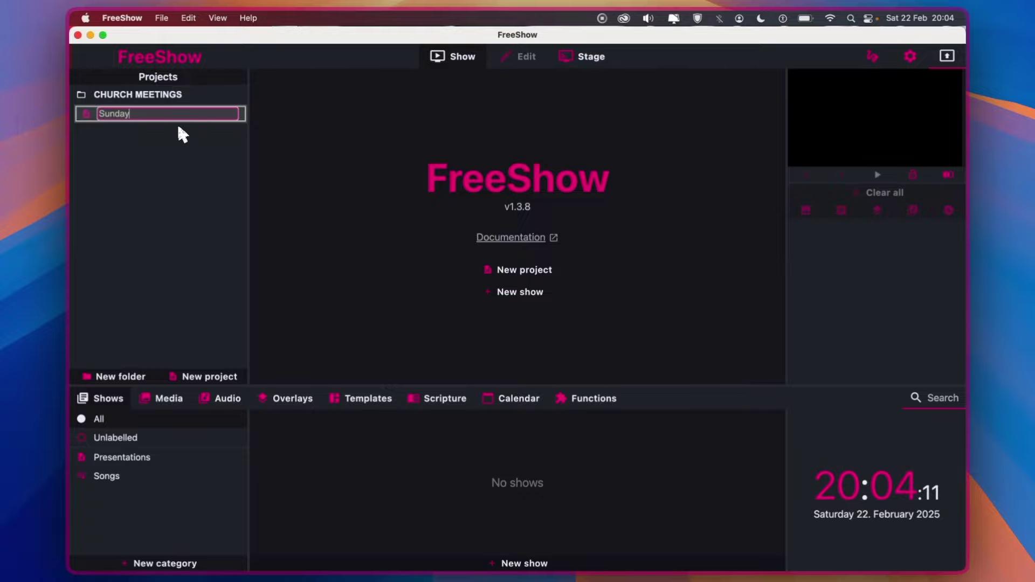
type("23r")
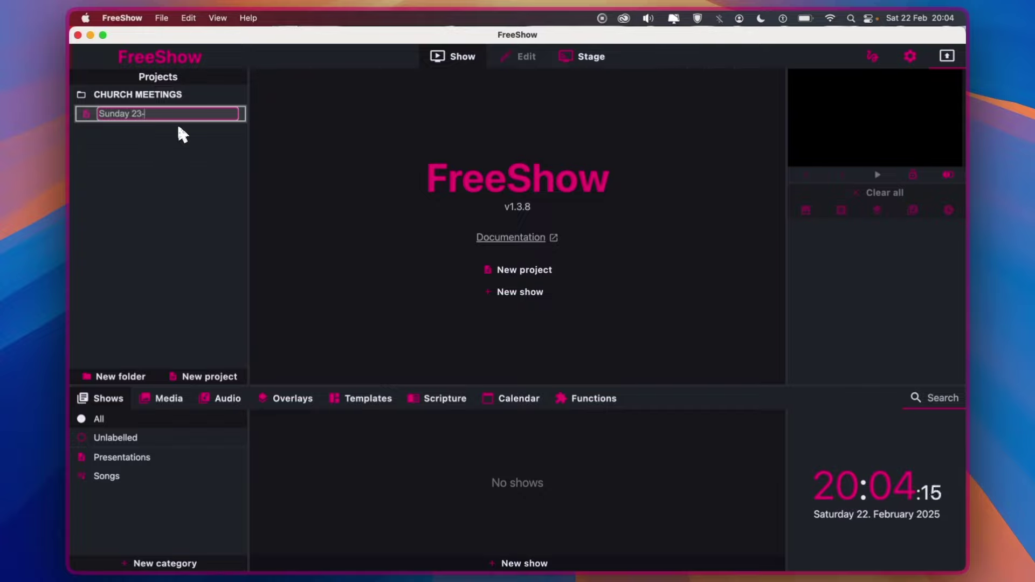
type("-Feb-25")
key("Return")
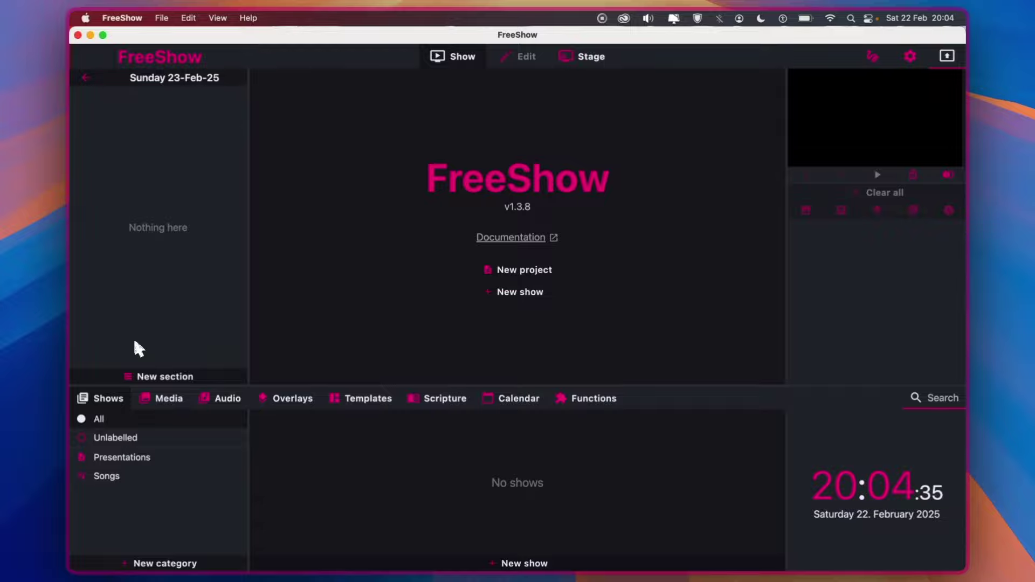
- Add a section named Cover Images to the Sunday 23-Feb-25 project
right_click(118, 123)
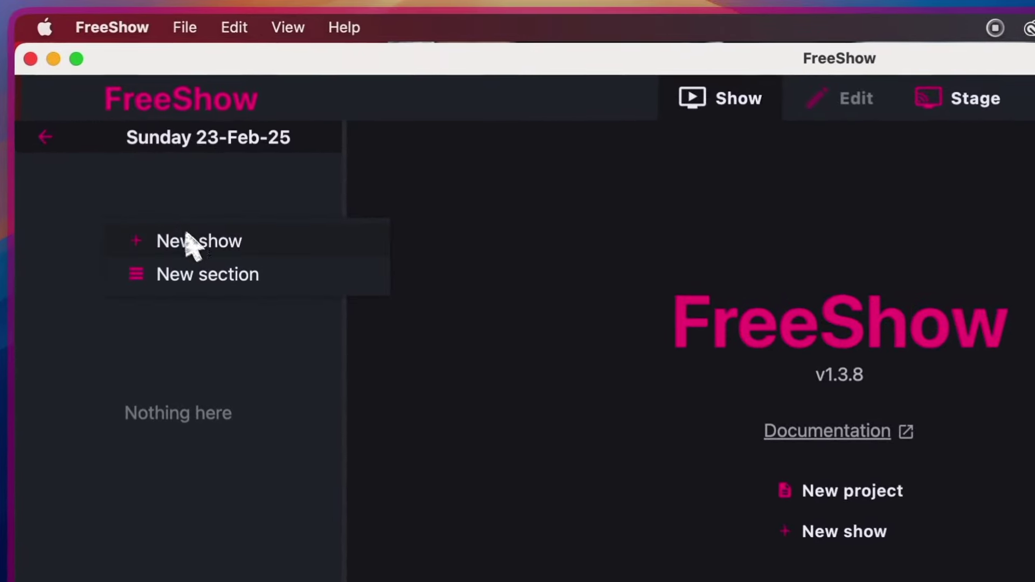
left_click(197, 277)
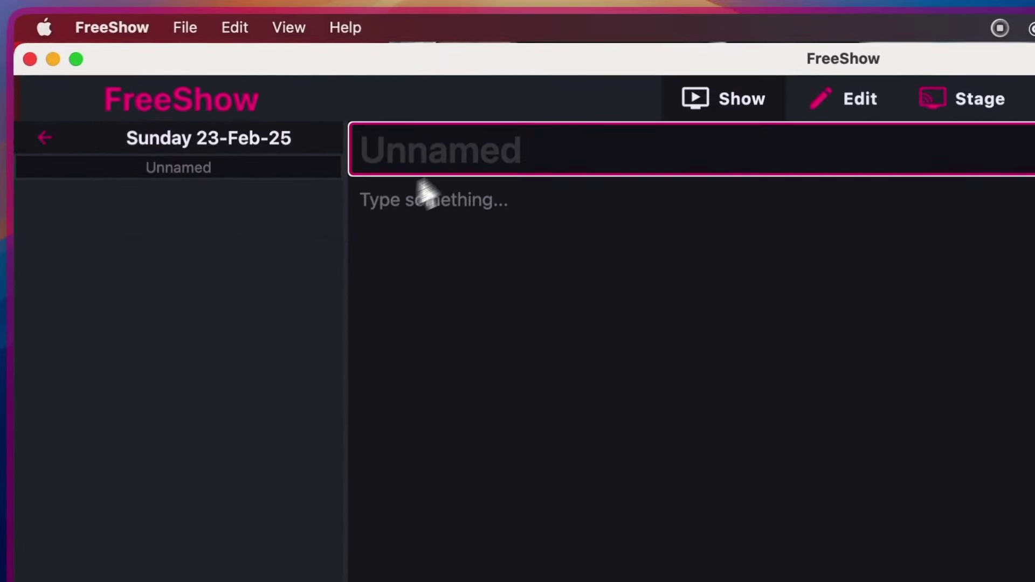
type("Cover")
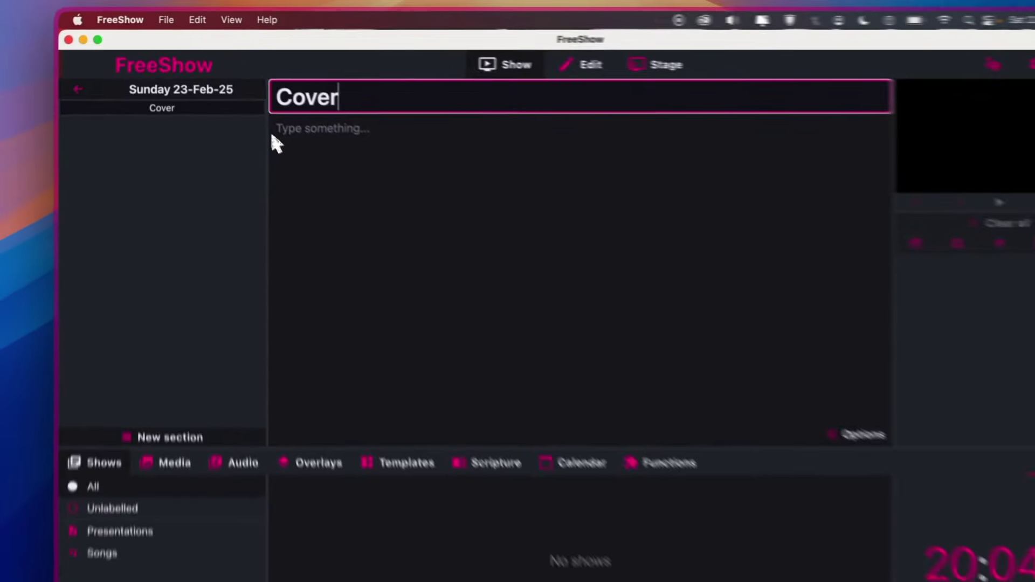
type(" Images")
key("Return")
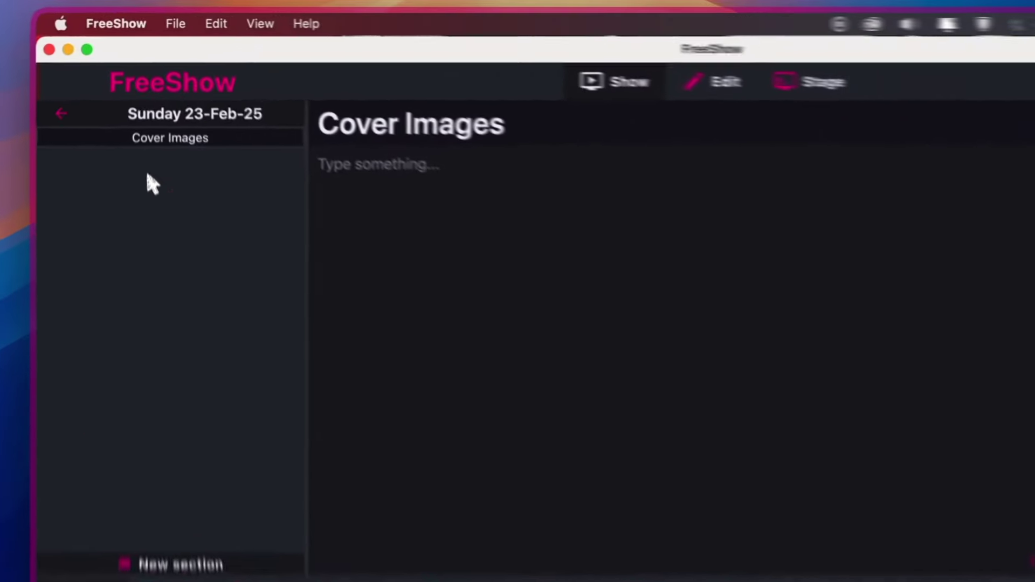
- Add a section named Scriptures to the Sunday 23-Feb-25 project, below Cover Images
right_click(155, 120)
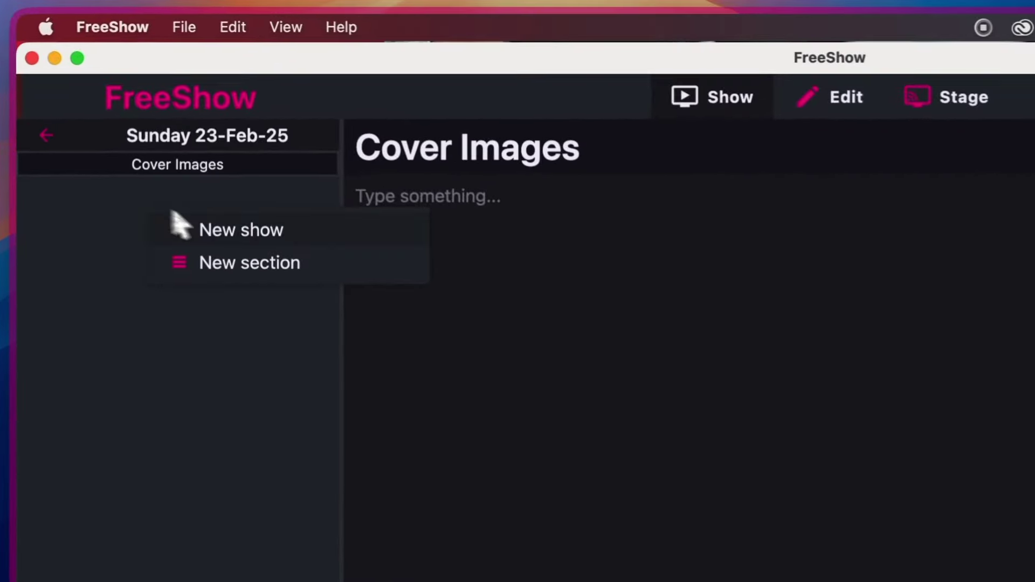
left_click(247, 263)
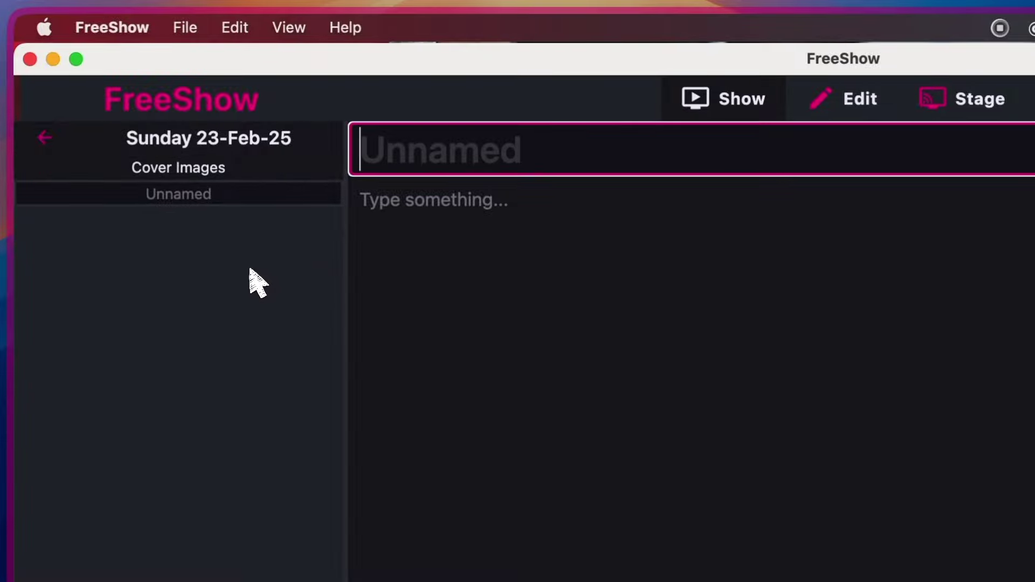
type("Scr")
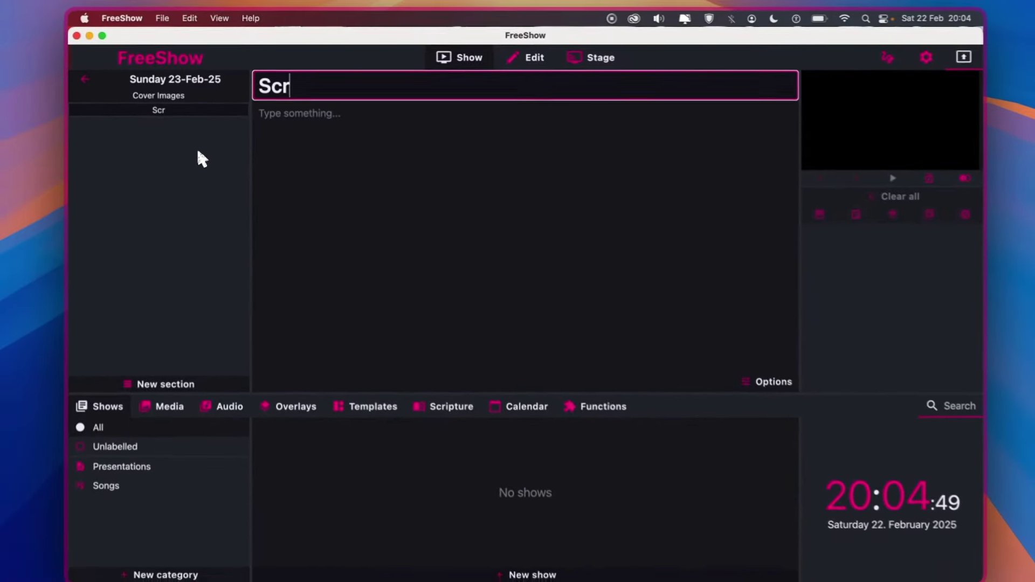
type("iptures")
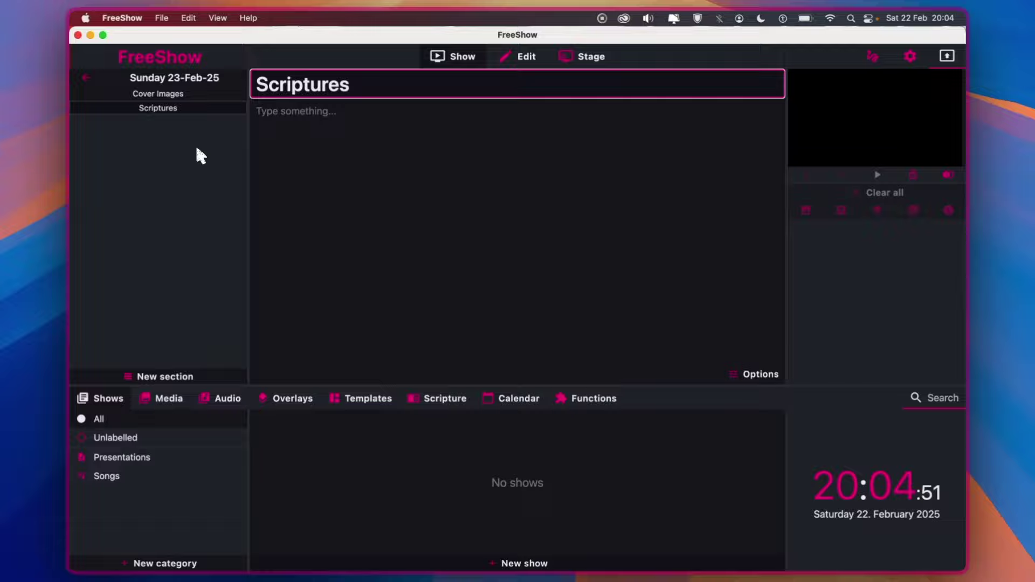
left_click(197, 150)
- Add a section named Songs to the Sunday 23-Feb-25 project, below Scriptures
right_click(129, 149)
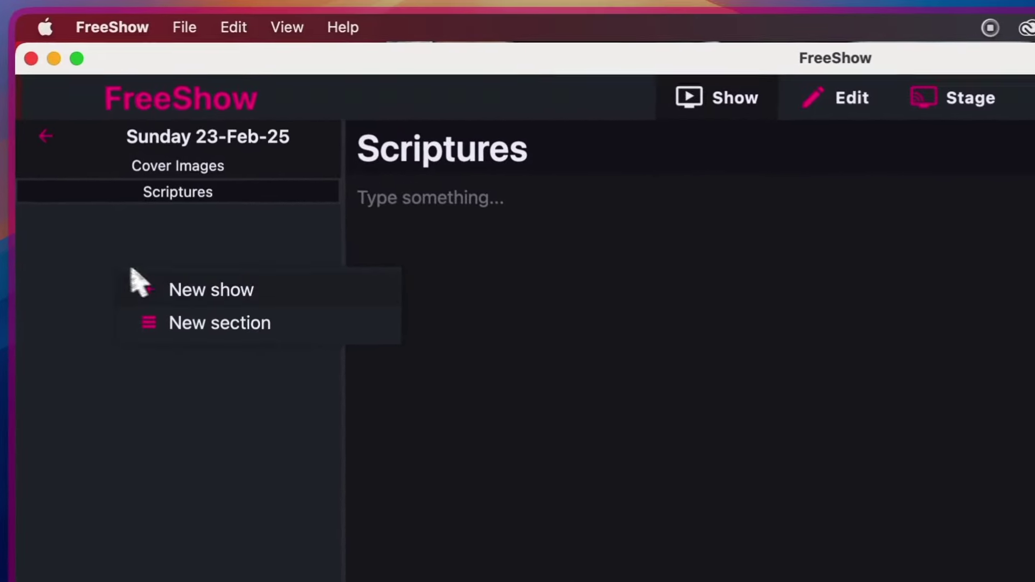
left_click(212, 330)
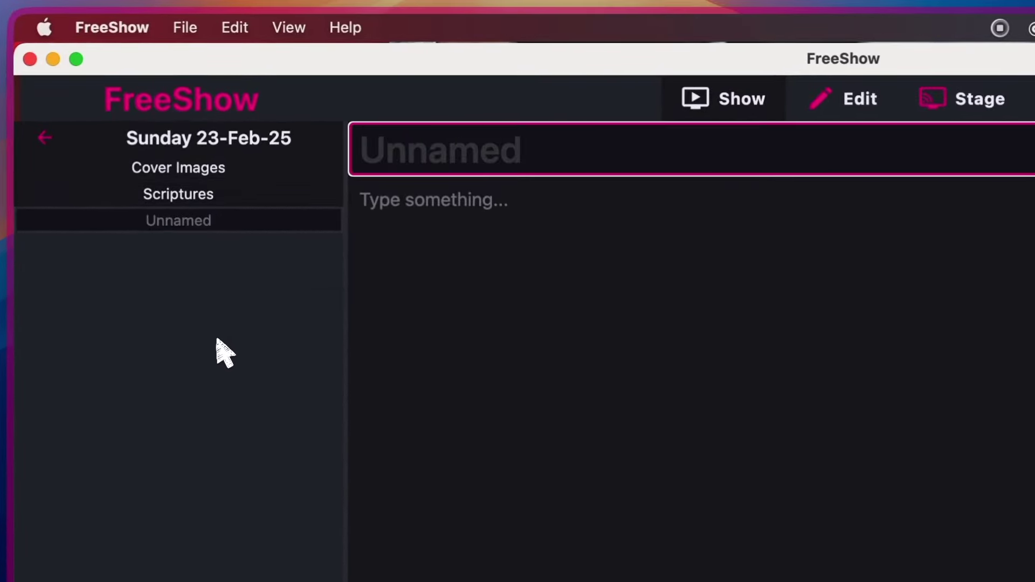
type("Son")
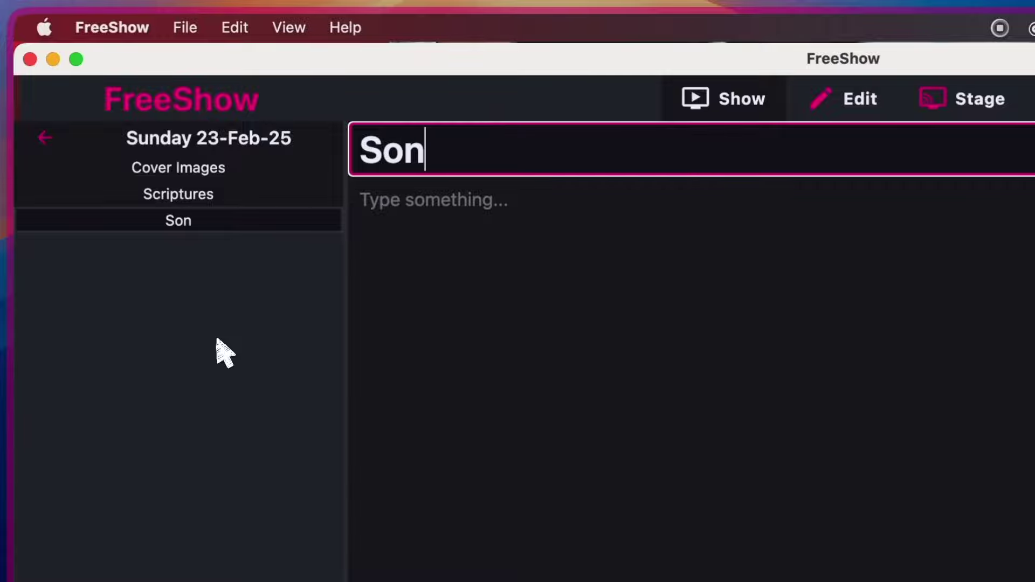
type("gs")
key("Return")
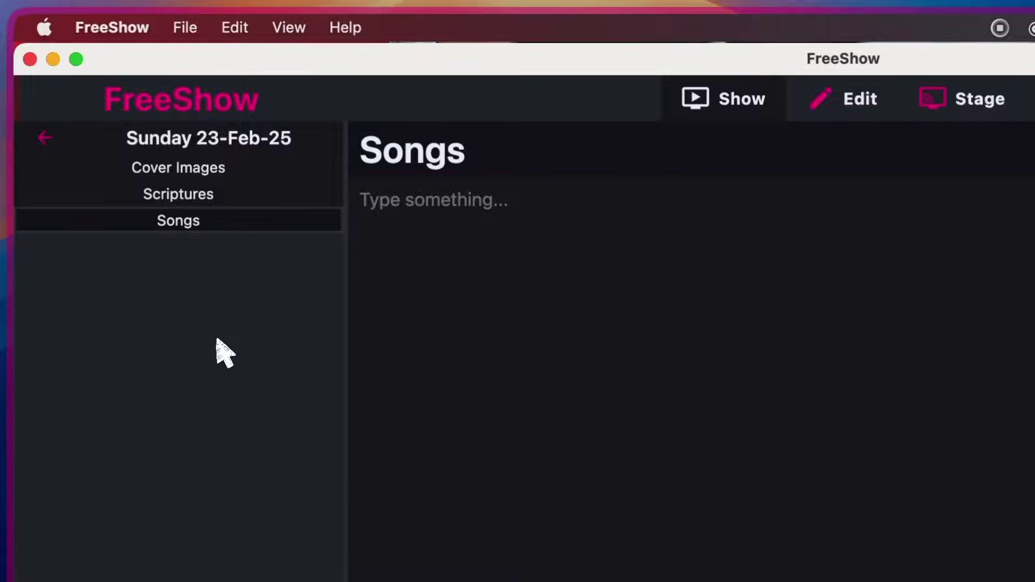
left_click(207, 199)
left_click(195, 221)
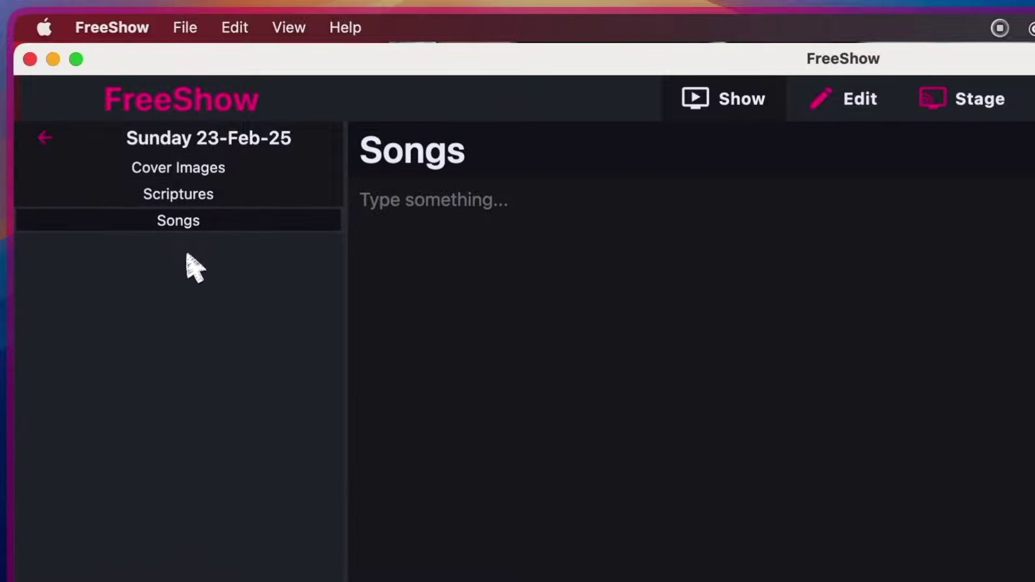
- Reopen the Sunday 23-Feb-25 project from the project list at its Cover Images section and bring up the media library
left_click(47, 138)
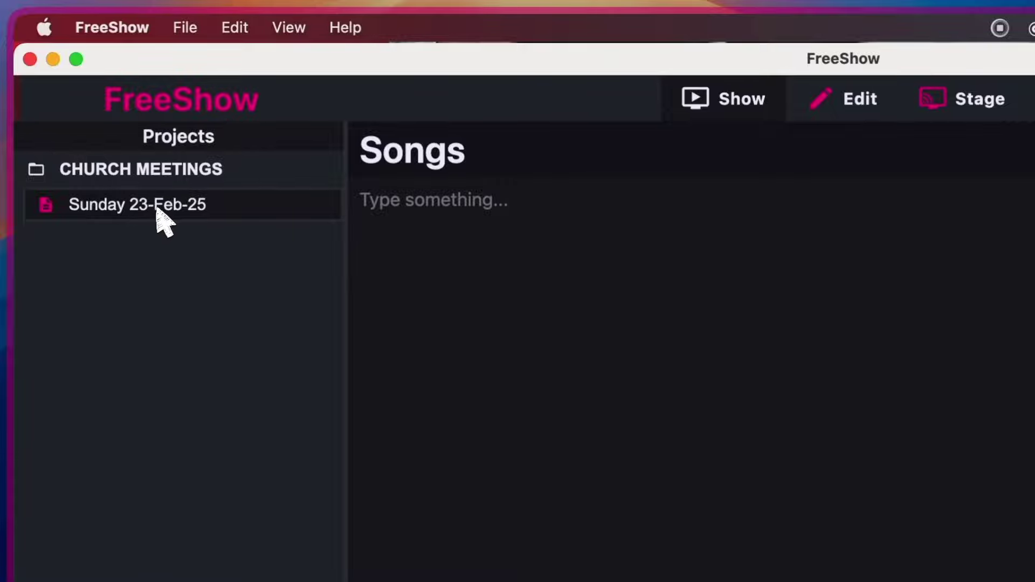
left_click(114, 208)
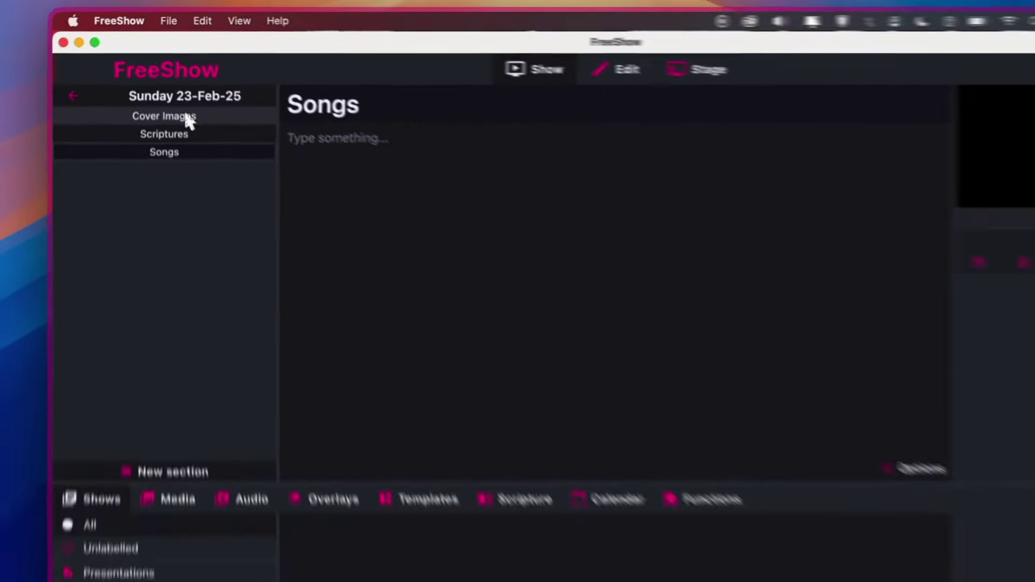
left_click(207, 169)
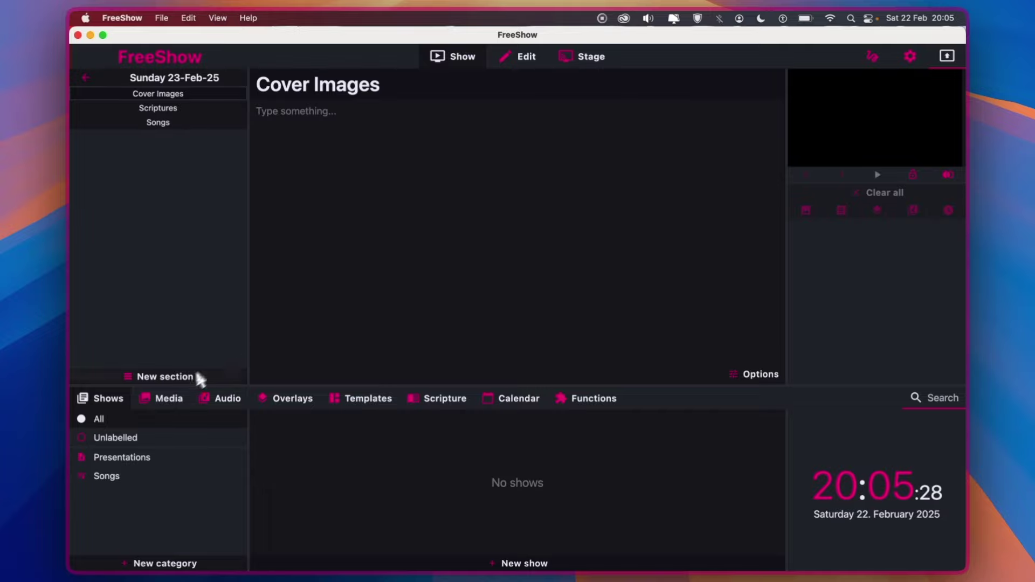
left_click(169, 403)
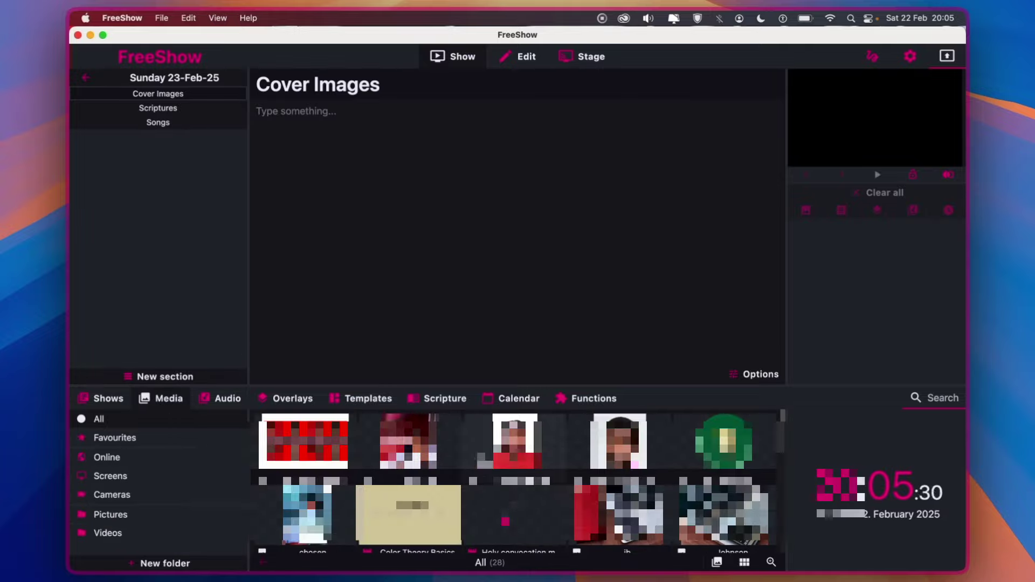
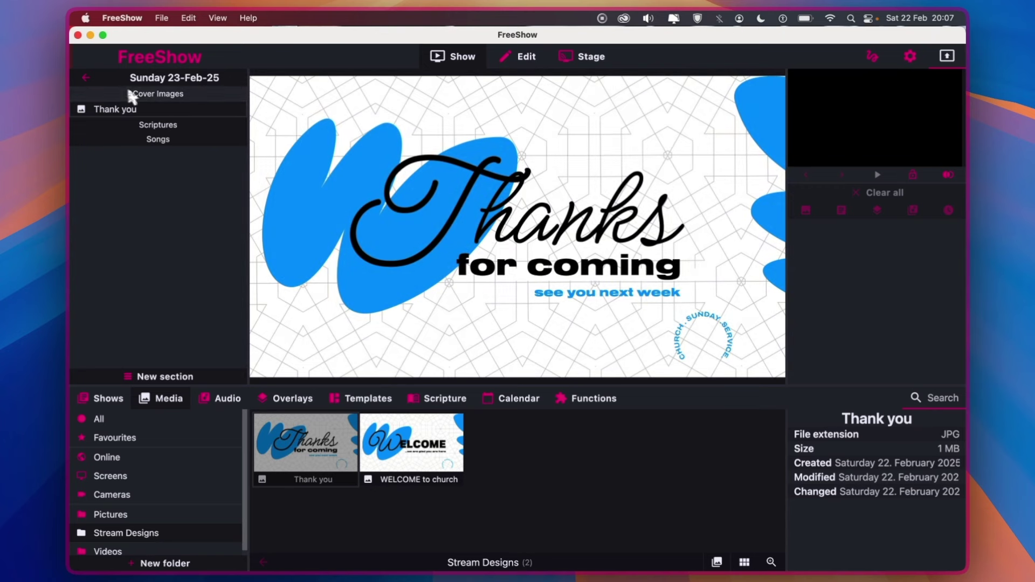
- Add the WELCOME to church image from Stream Designs to the Cover Images section, above Thank you
left_click(88, 77)
left_click(152, 111)
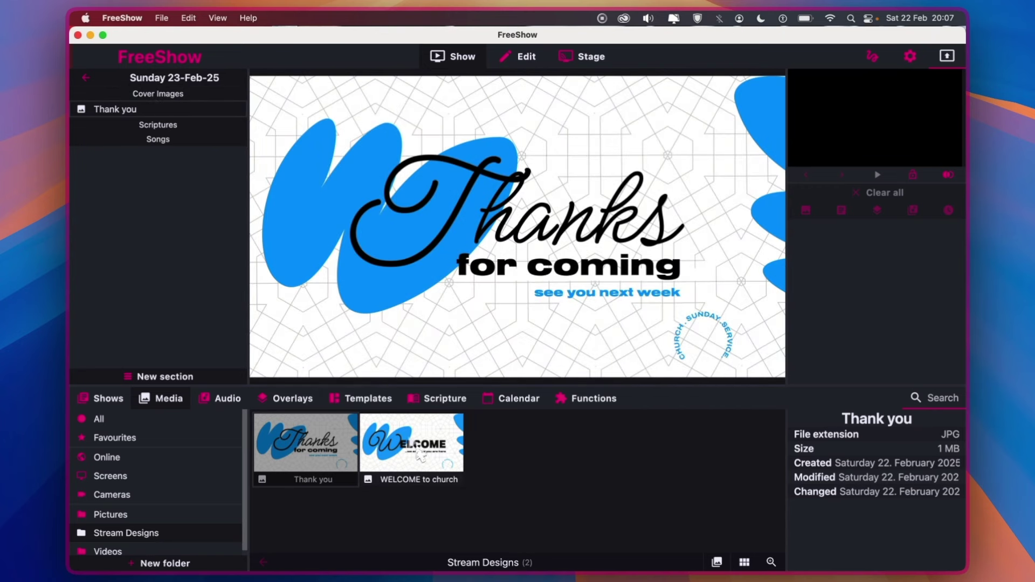
left_click_drag(419, 450, 155, 102)
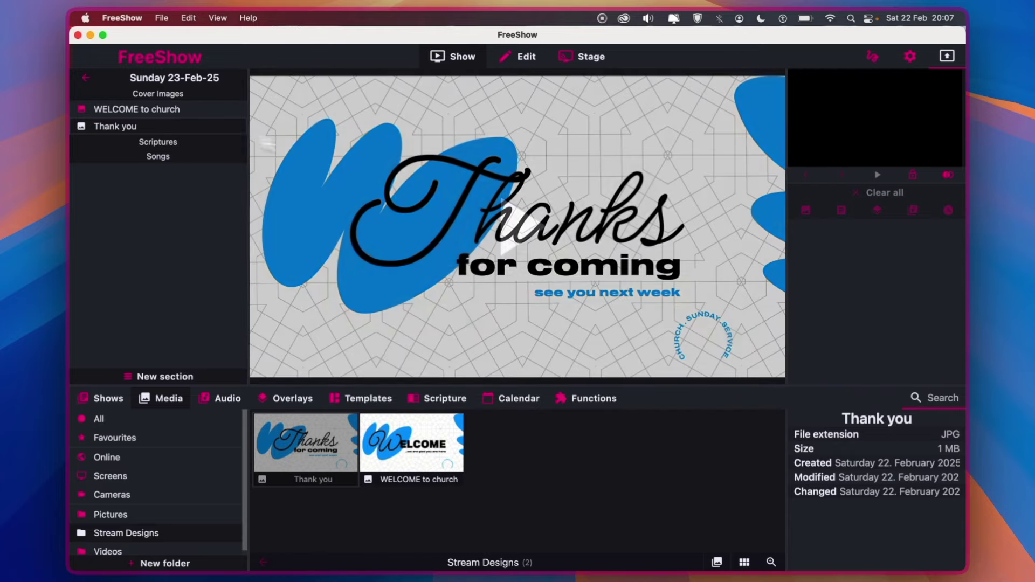
- Send the Thank you image and then the WELCOME to church image to the output, and enlarge the output preview
left_click(539, 237)
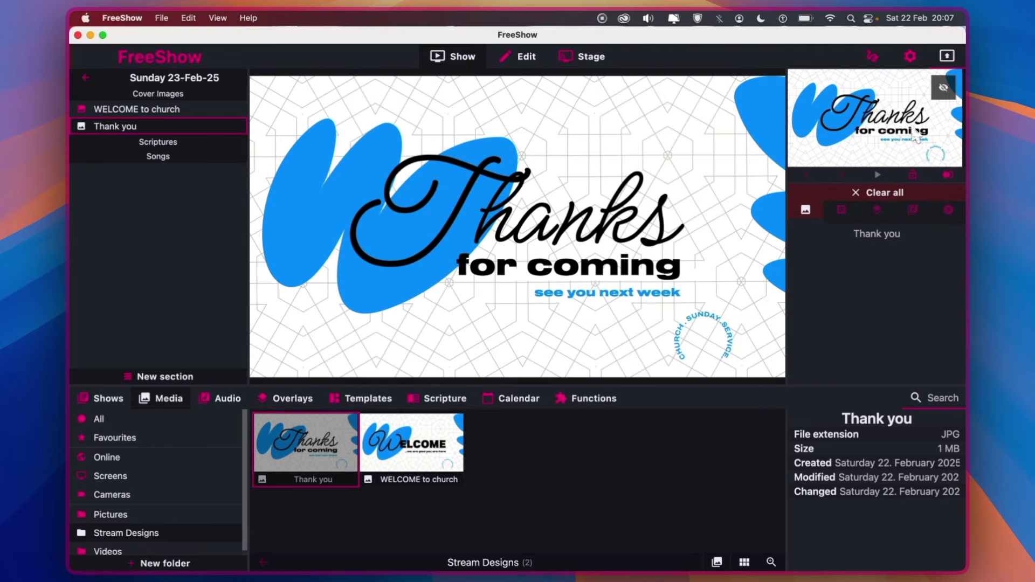
left_click(162, 108)
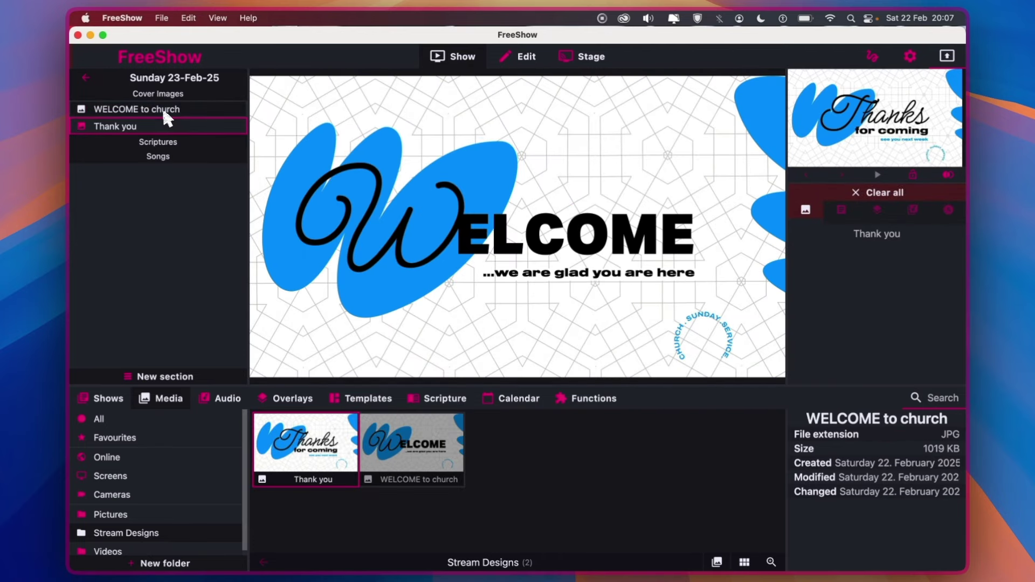
left_click(620, 233)
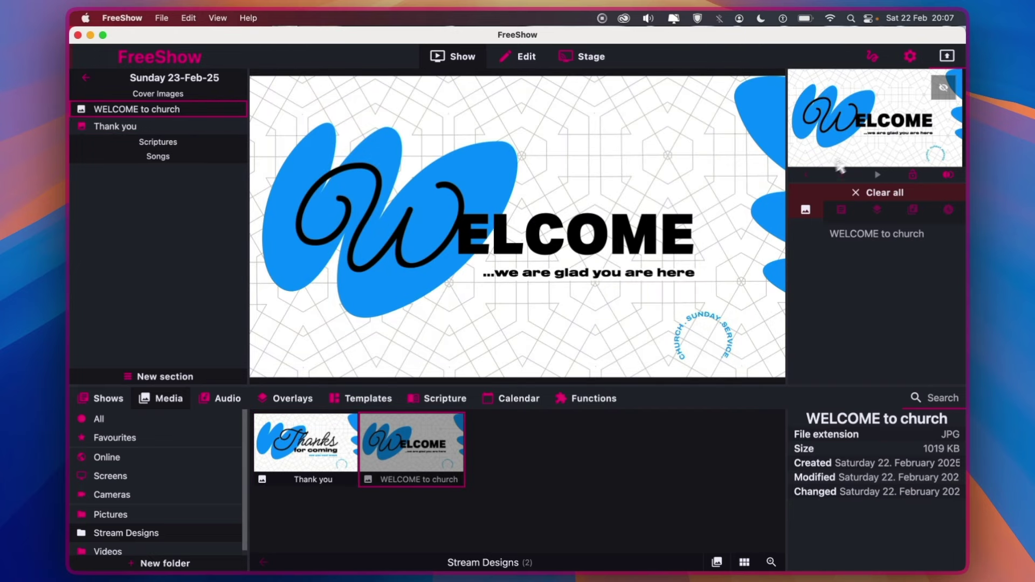
left_click_drag(786, 173, 689, 218)
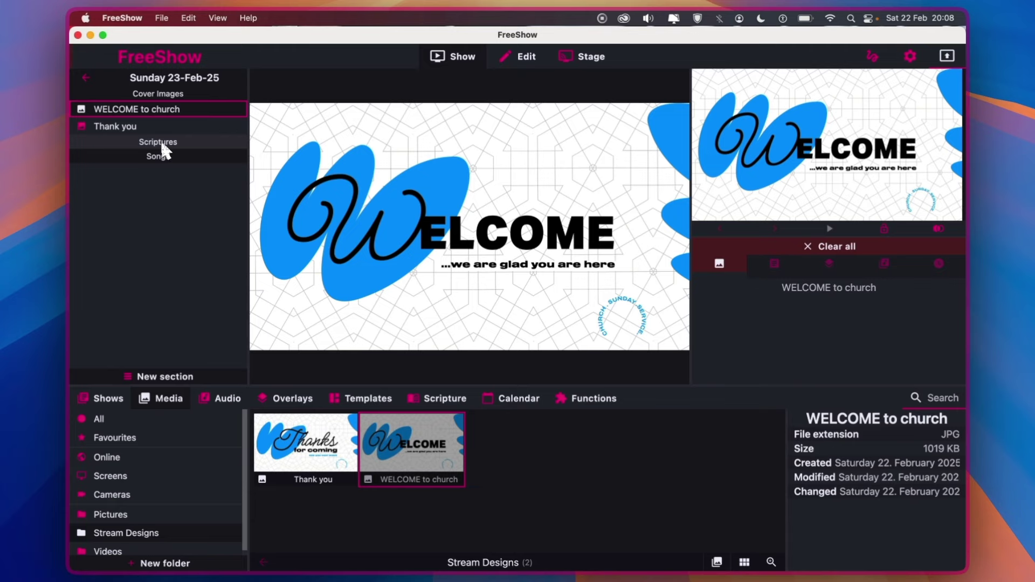
left_click(143, 125)
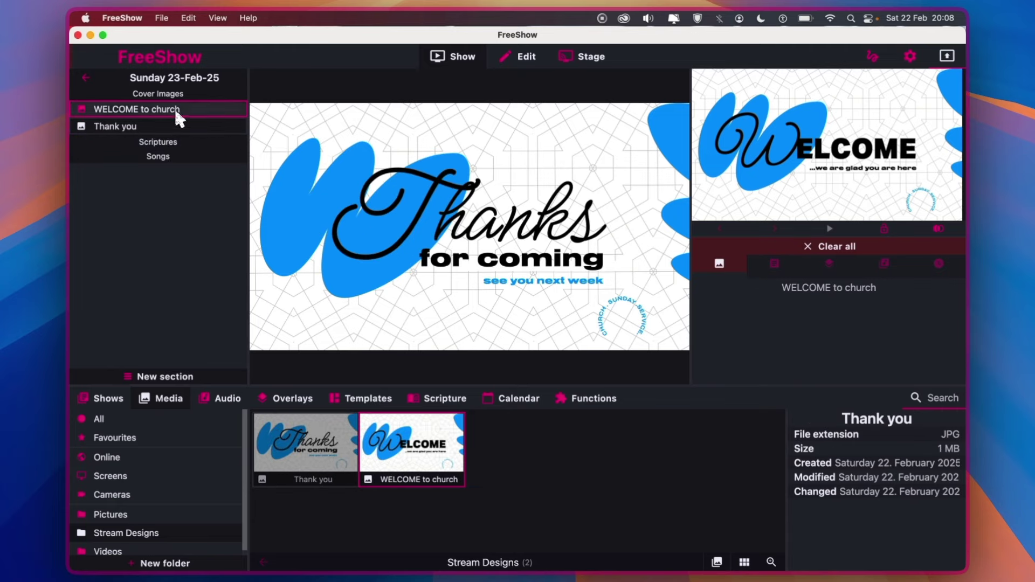
- Create an empty show named Countdown in the Presentations category and place it in the Cover Images section below Thank you
left_click(107, 401)
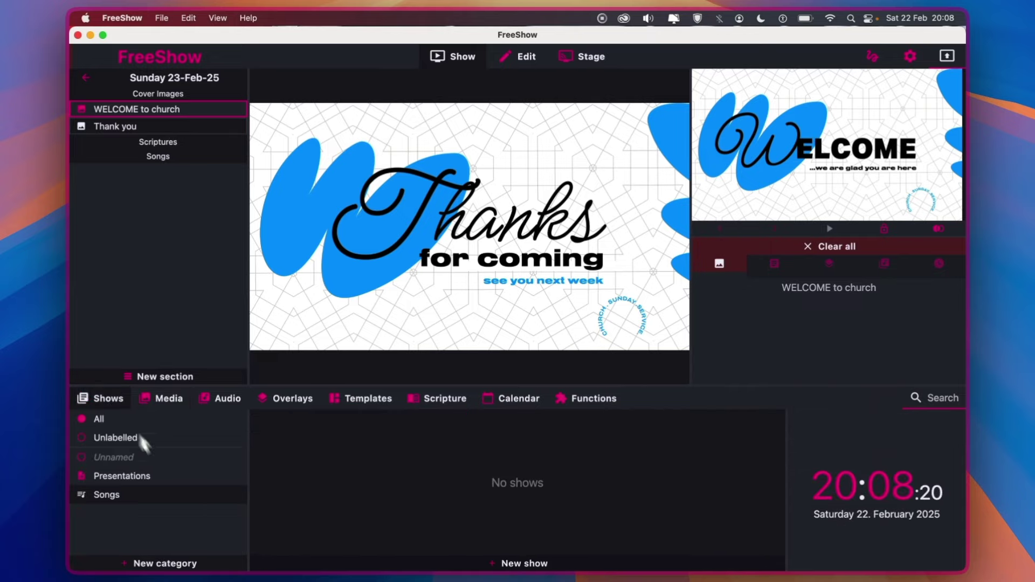
left_click(533, 564)
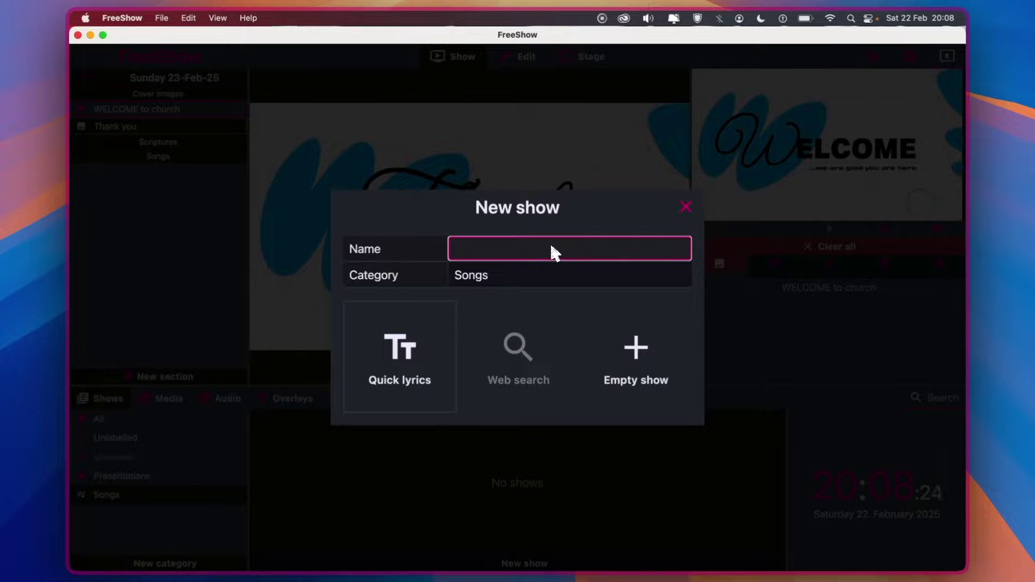
type("Countdown")
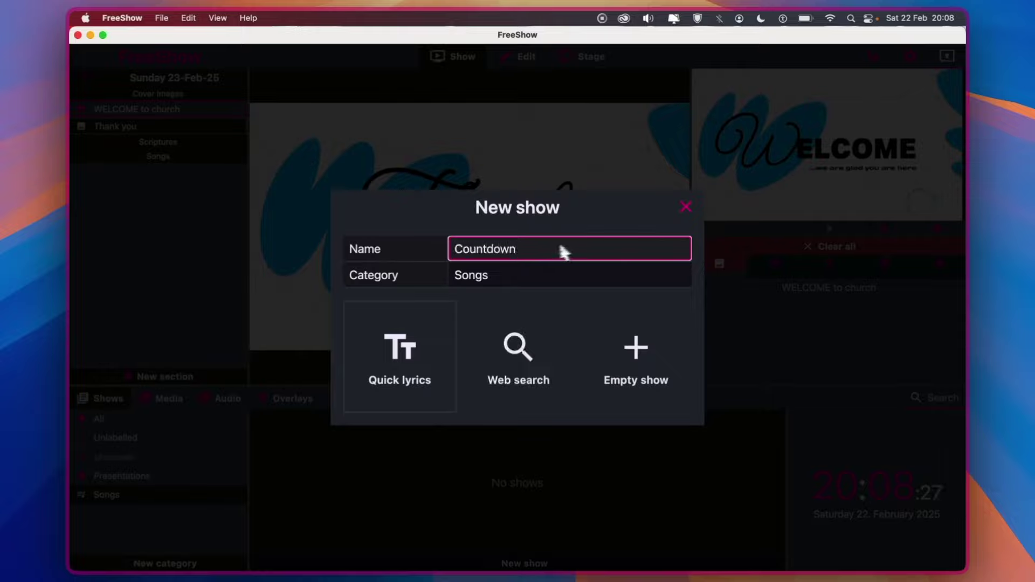
left_click(537, 276)
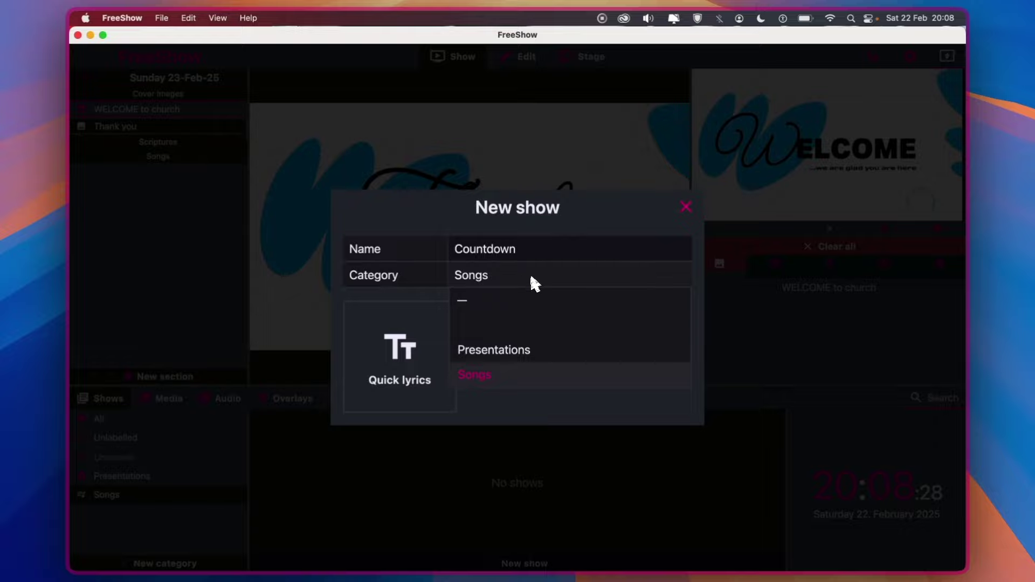
left_click(509, 355)
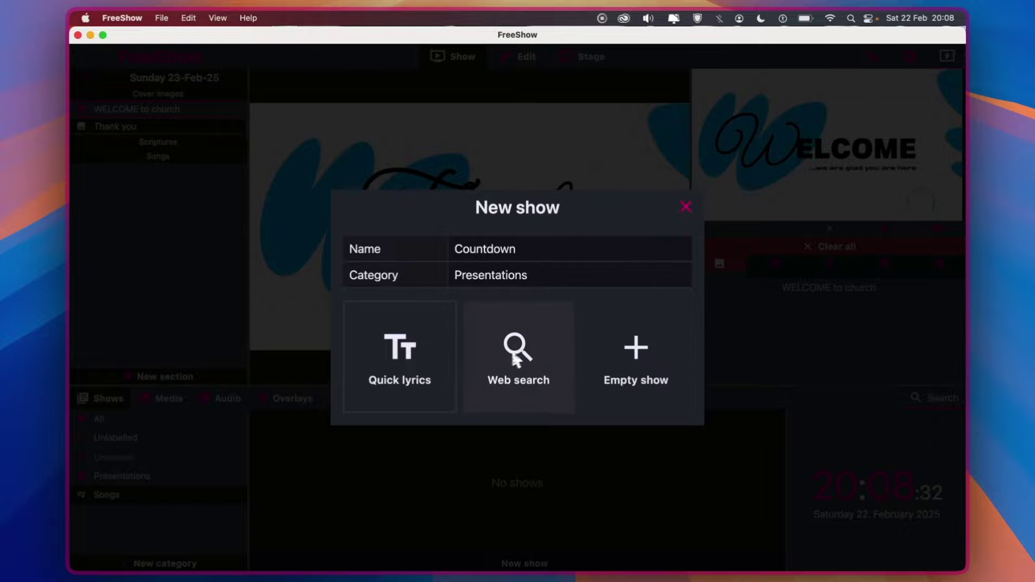
left_click(630, 351)
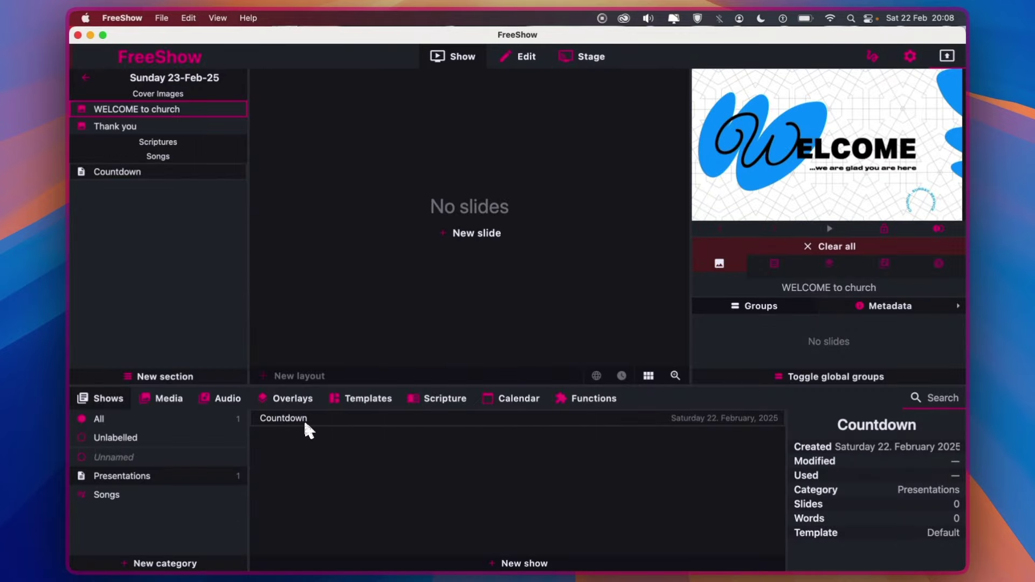
left_click_drag(307, 423, 167, 134)
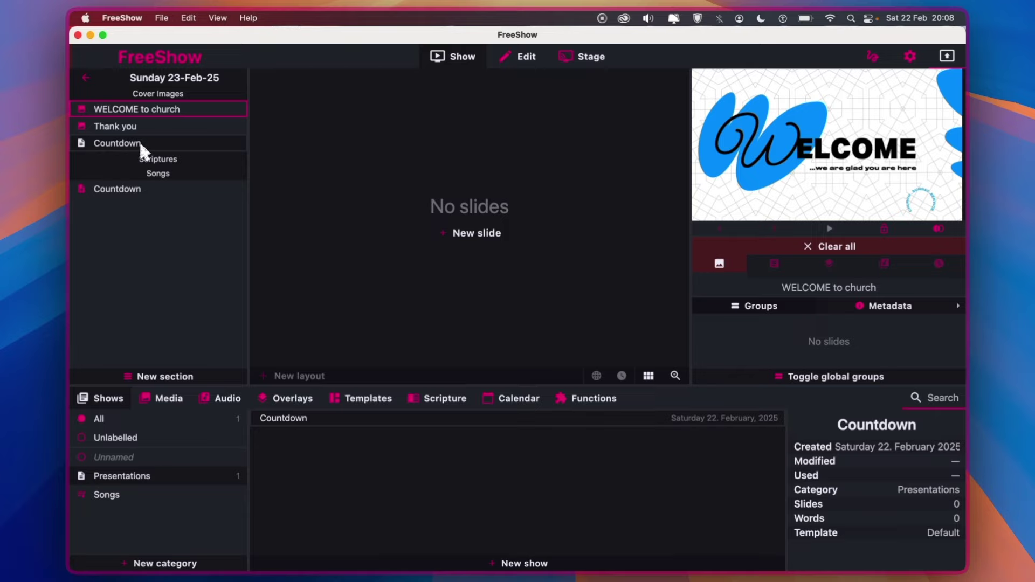
- Add a new slide to the Countdown show and set its background colour to blue in the slide editor
left_click(488, 234)
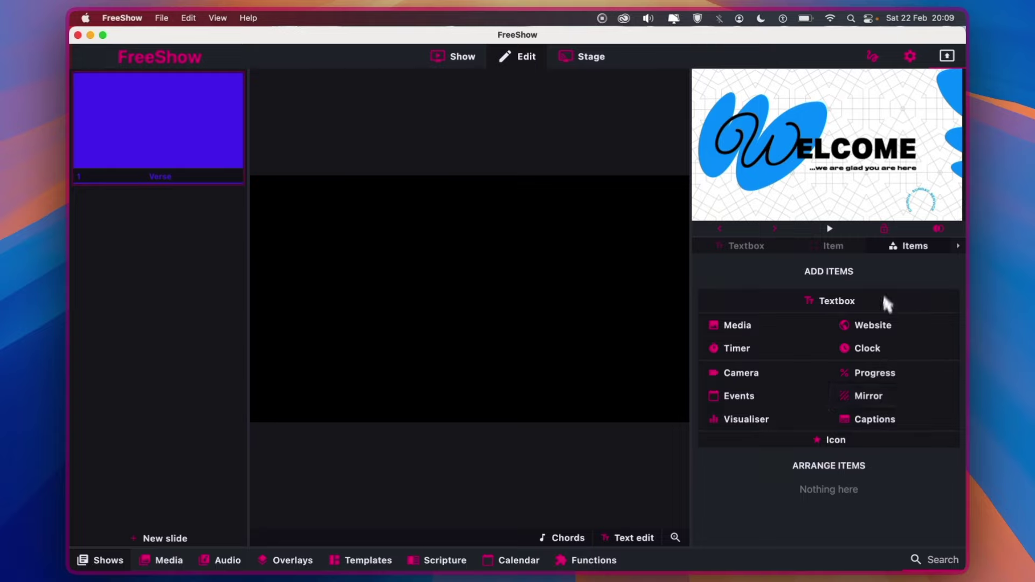
left_click(958, 247)
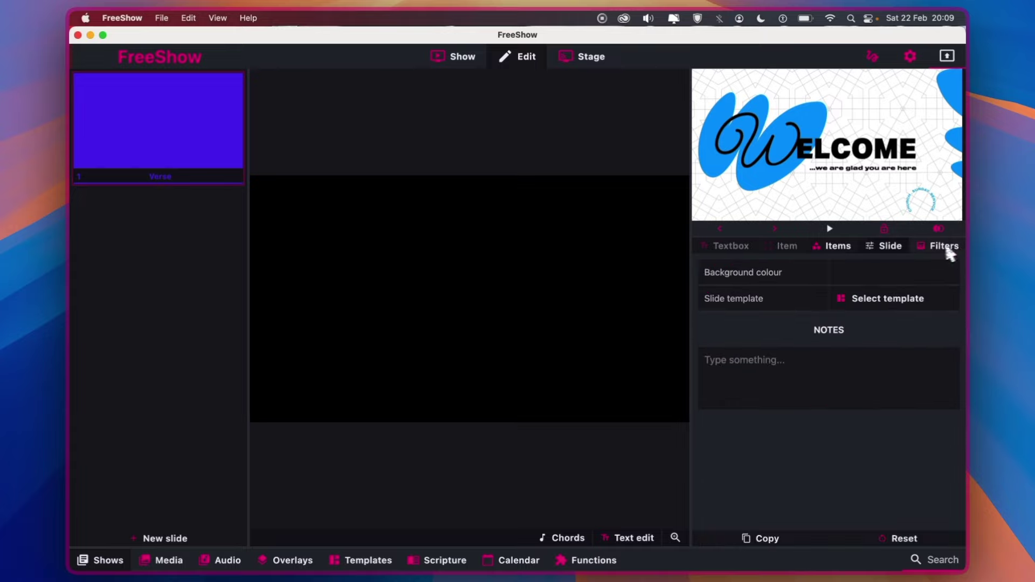
left_click(884, 271)
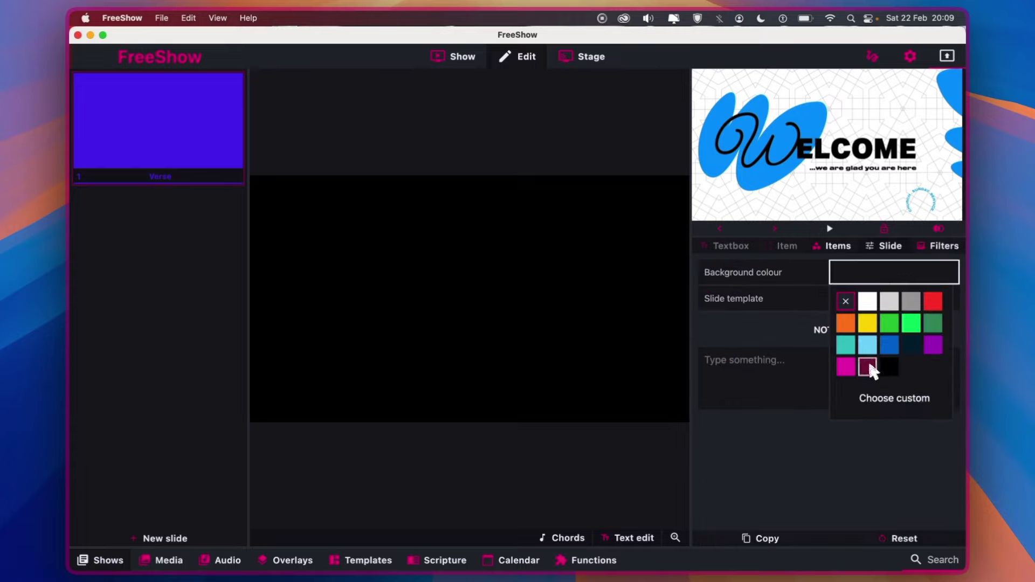
left_click(890, 344)
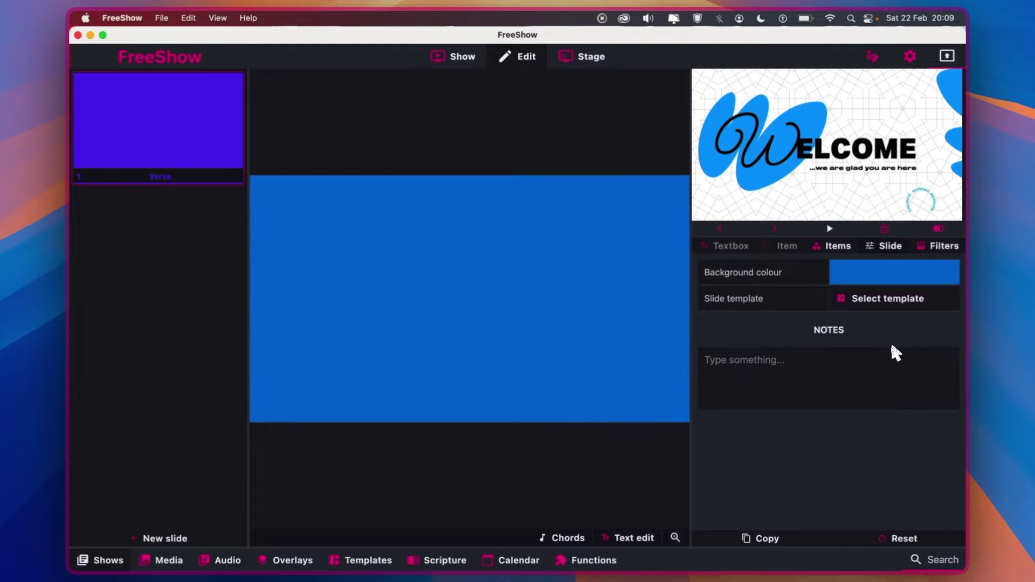
- Add a textbox to the Countdown slide reading SERVICE STARTING SOON
left_click(837, 248)
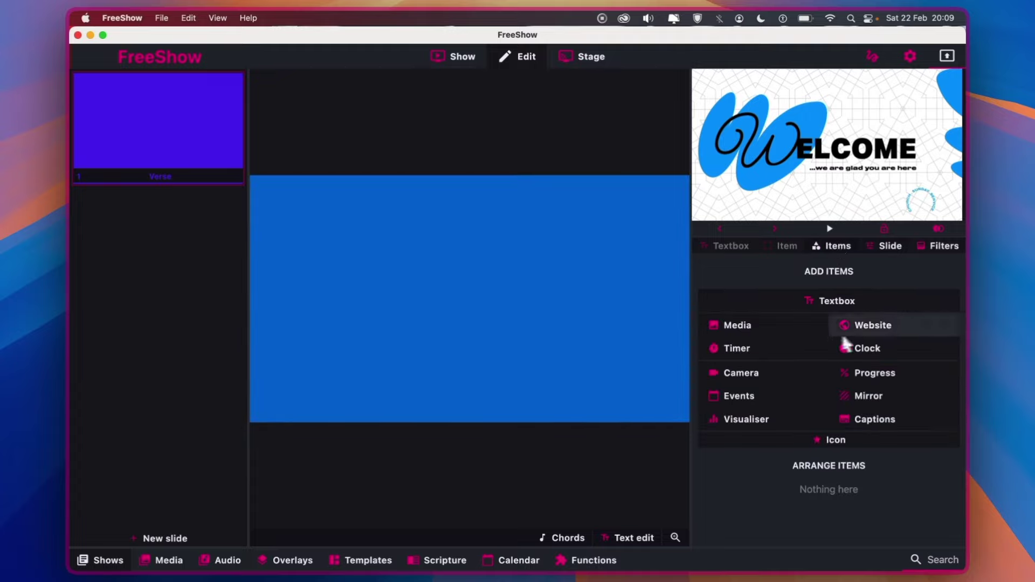
left_click(845, 305)
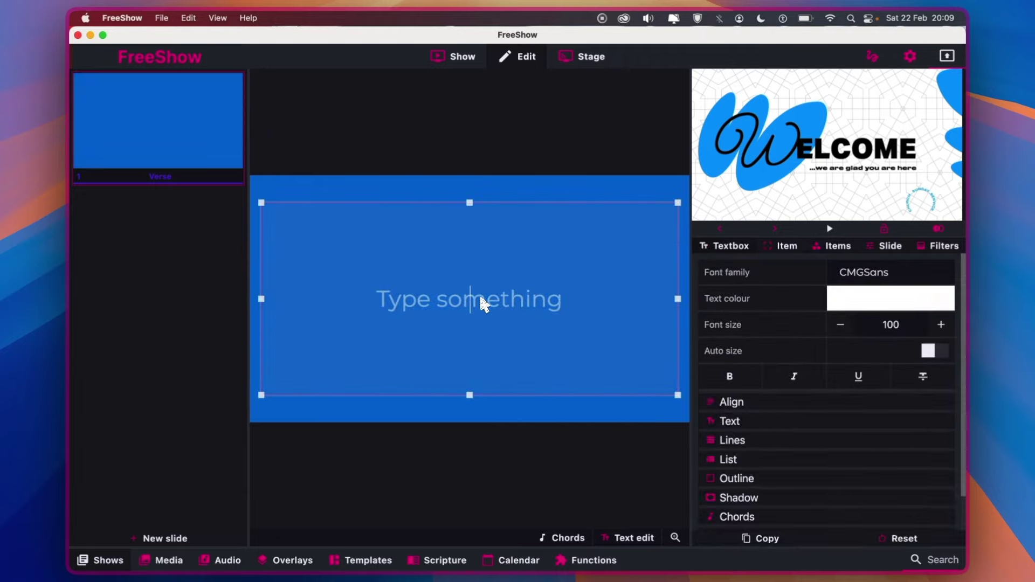
type("STA")
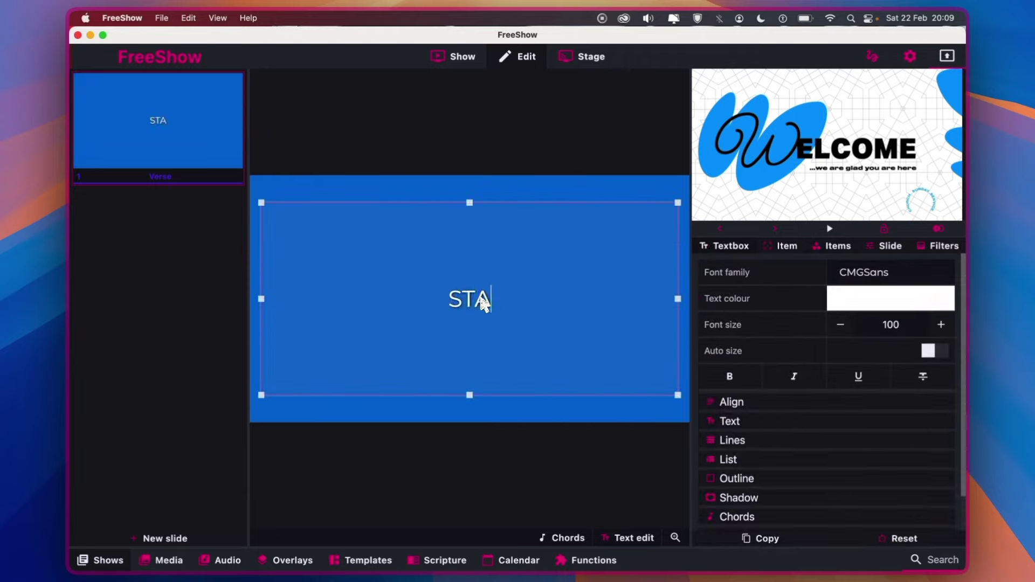
type("RTING SOON")
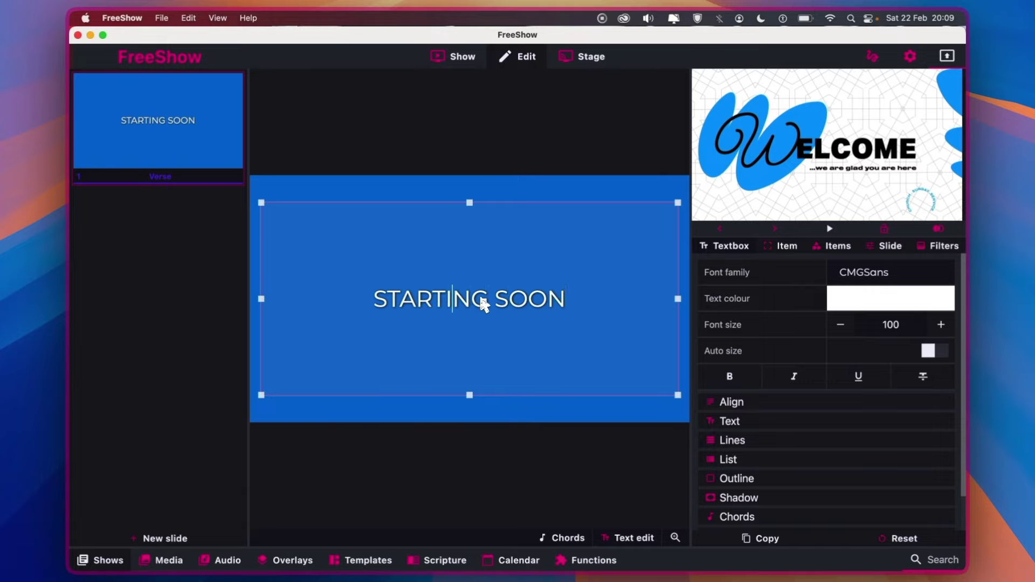
type("SERVICE")
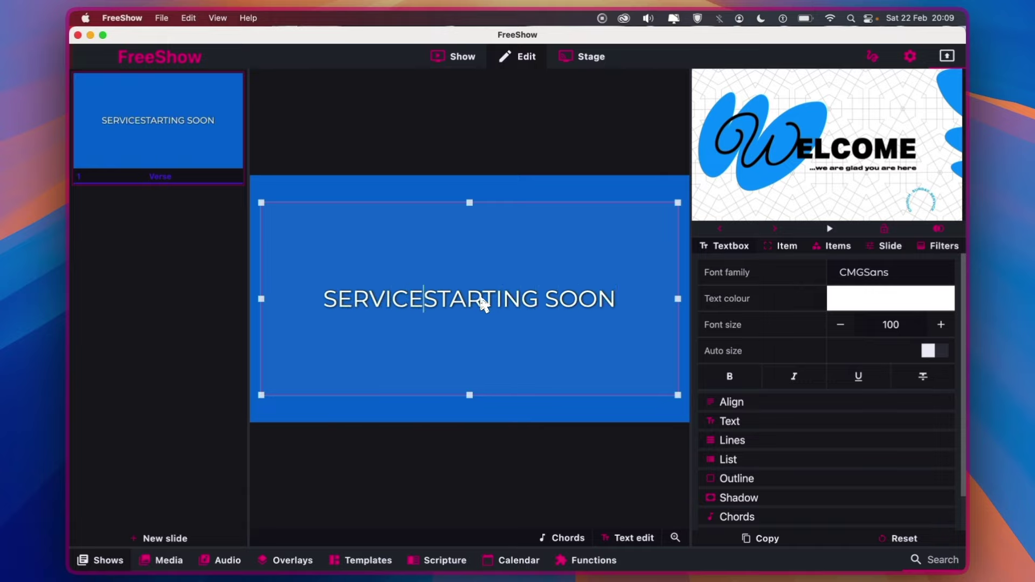
- Set the font of all the SERVICE STARTING SOON text to Anton
key("super+a")
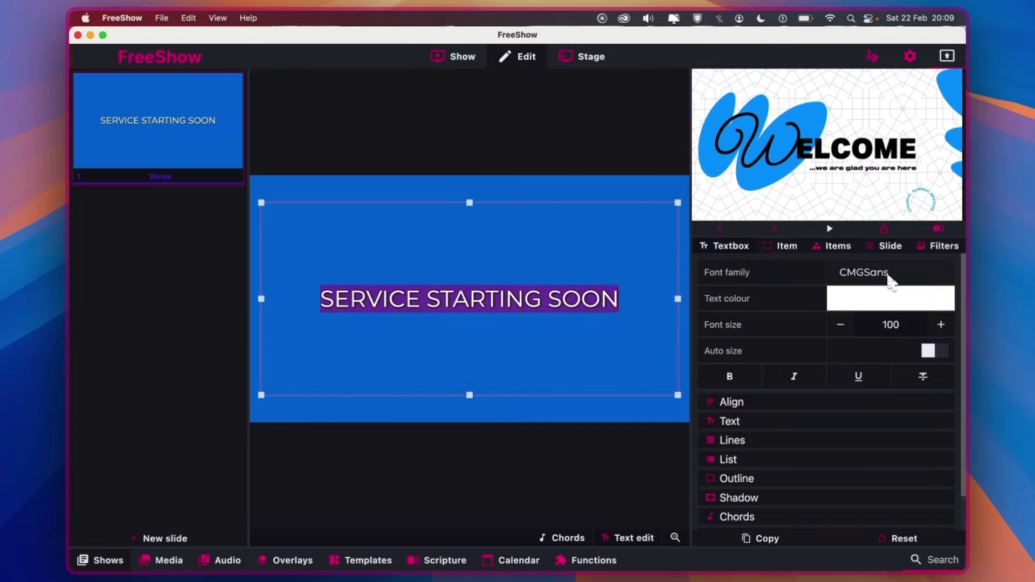
scroll(875, 274, "down", 1)
left_click(888, 278)
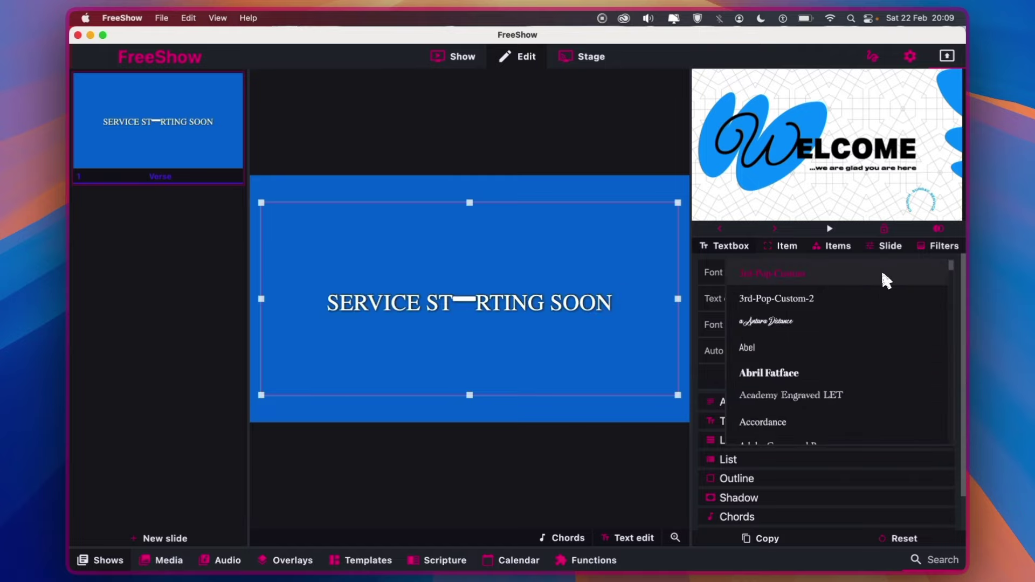
scroll(819, 352, "down", 6)
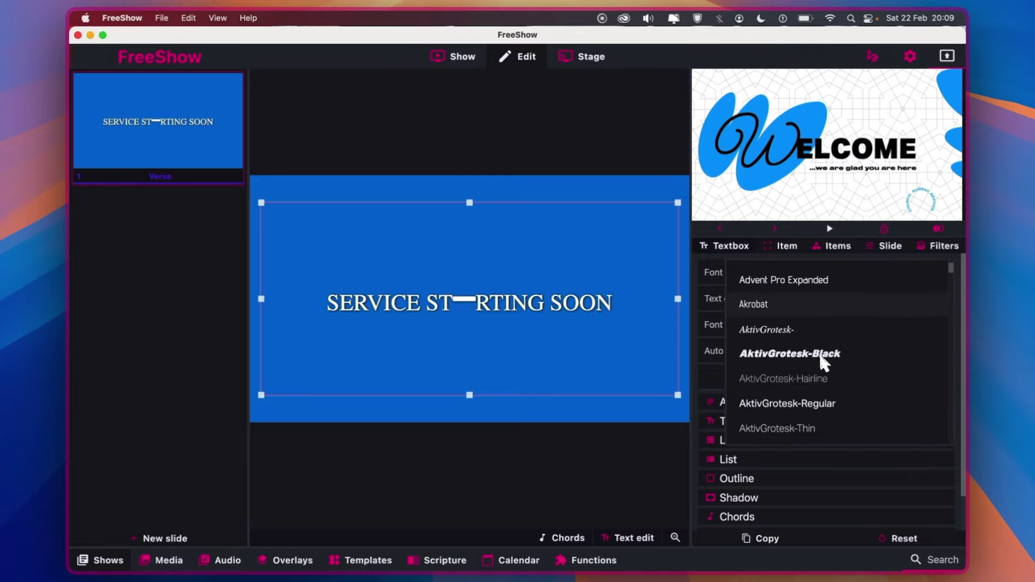
scroll(819, 352, "down", 3)
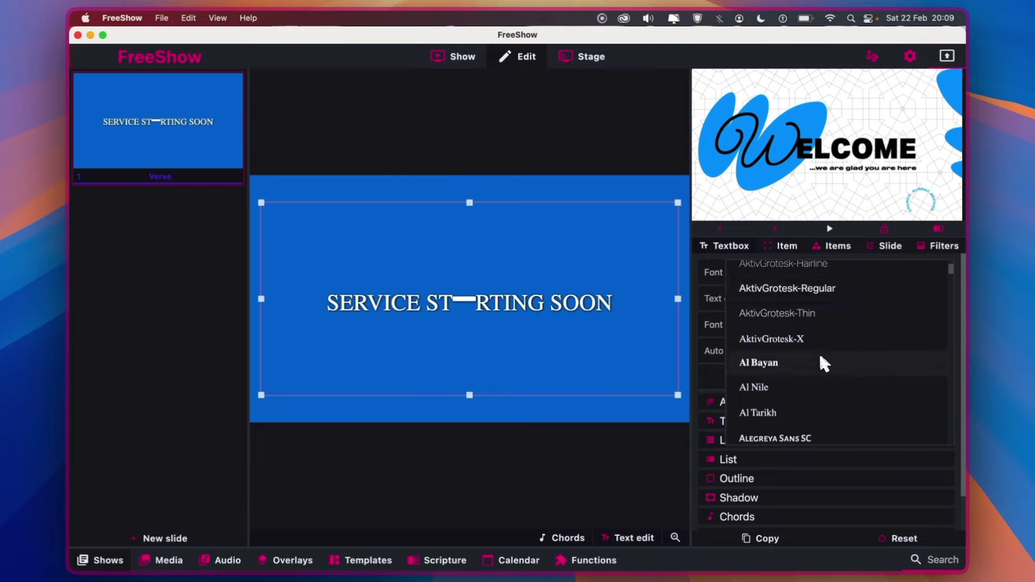
scroll(820, 356, "down", 5)
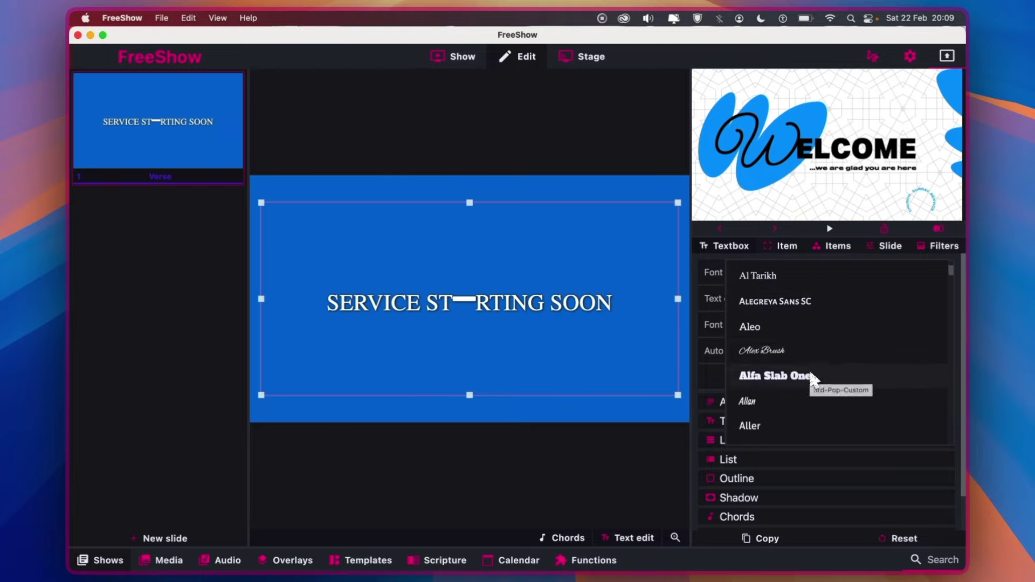
scroll(814, 379, "down", 2)
scroll(814, 381, "down", 3)
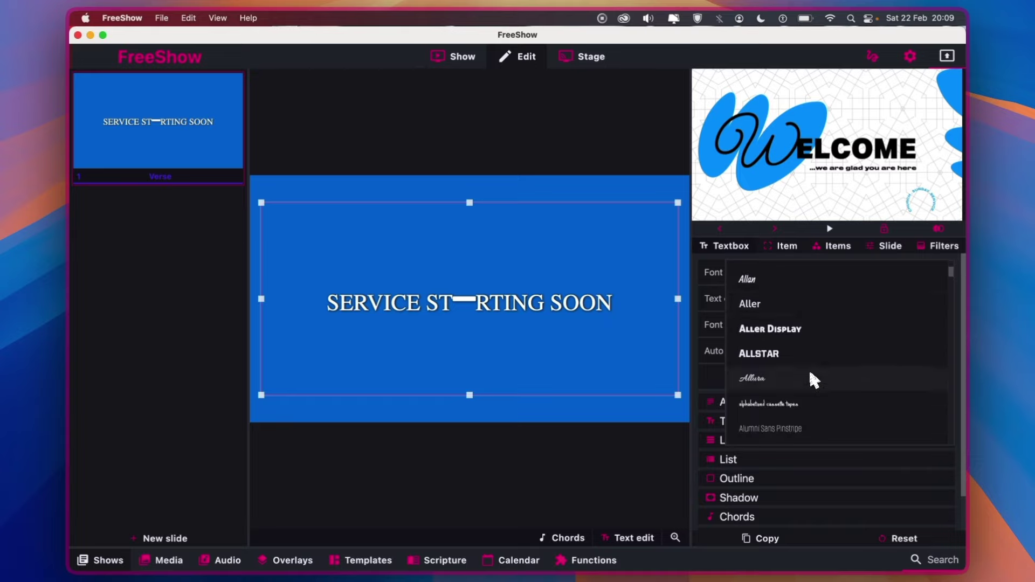
scroll(814, 381, "down", 5)
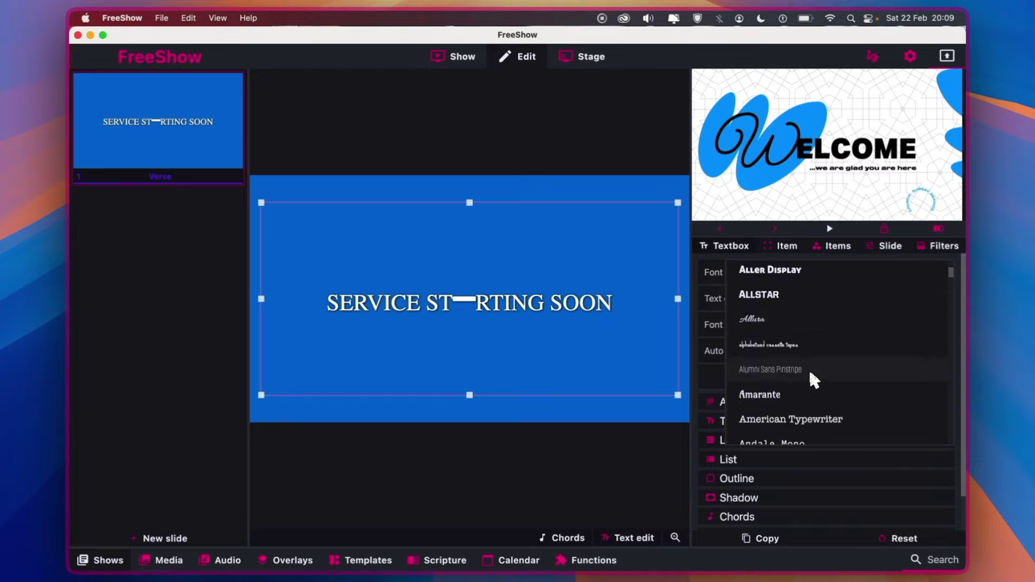
scroll(811, 373, "down", 4)
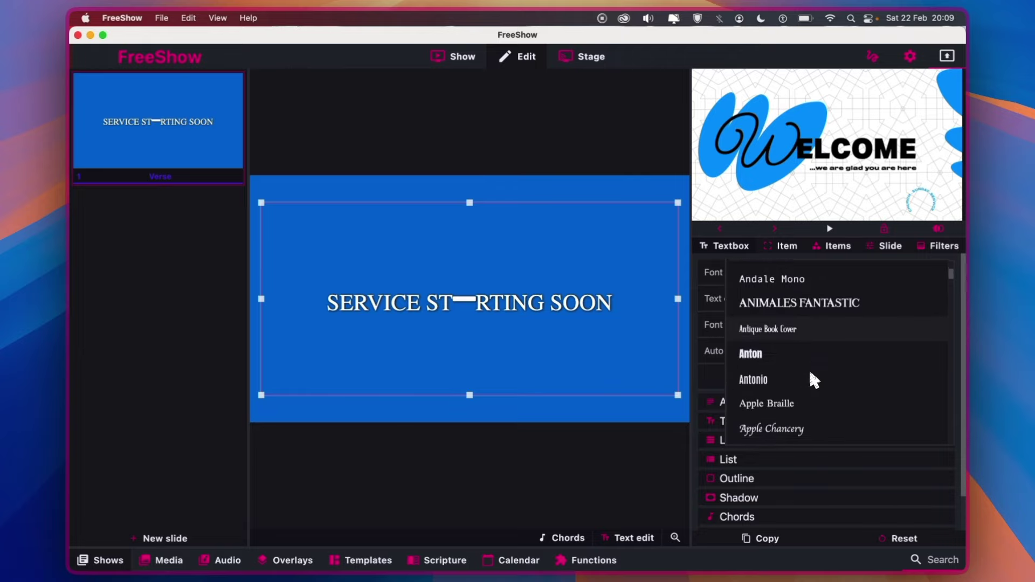
left_click(780, 356)
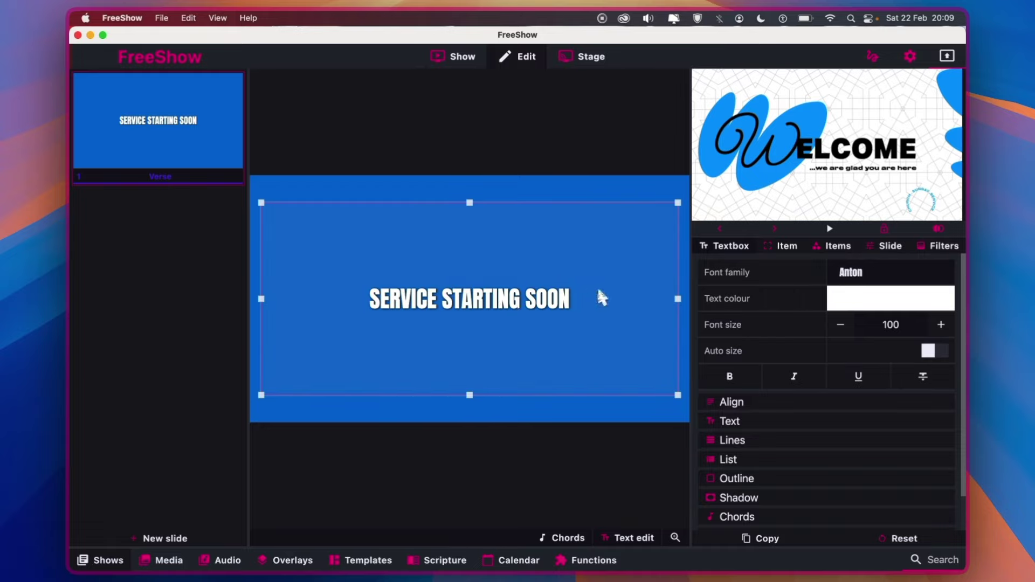
- Shrink the textbox's height to a band around the text and place it slightly above the slide's middle
left_click_drag(469, 396, 484, 258)
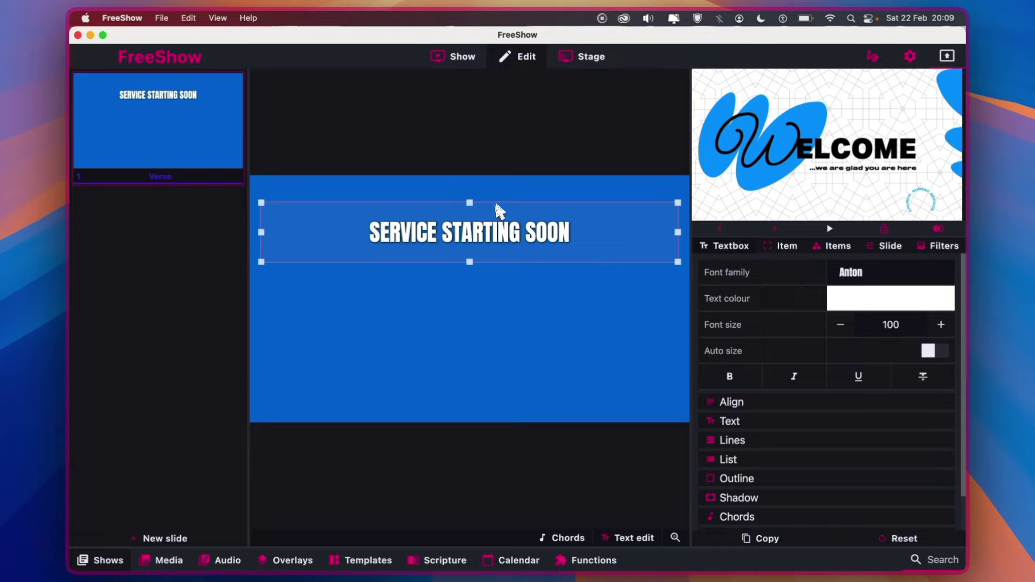
left_click_drag(510, 206, 506, 234)
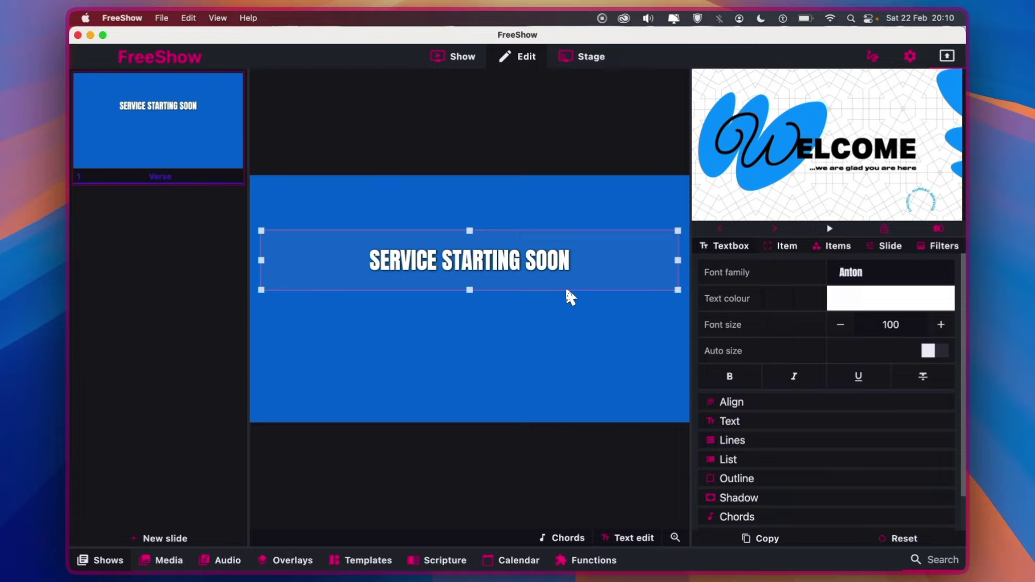
- Adjust the text's black shadow to a vertical offset of 5 with no horizontal offset or blur
scroll(803, 437, "down", 2)
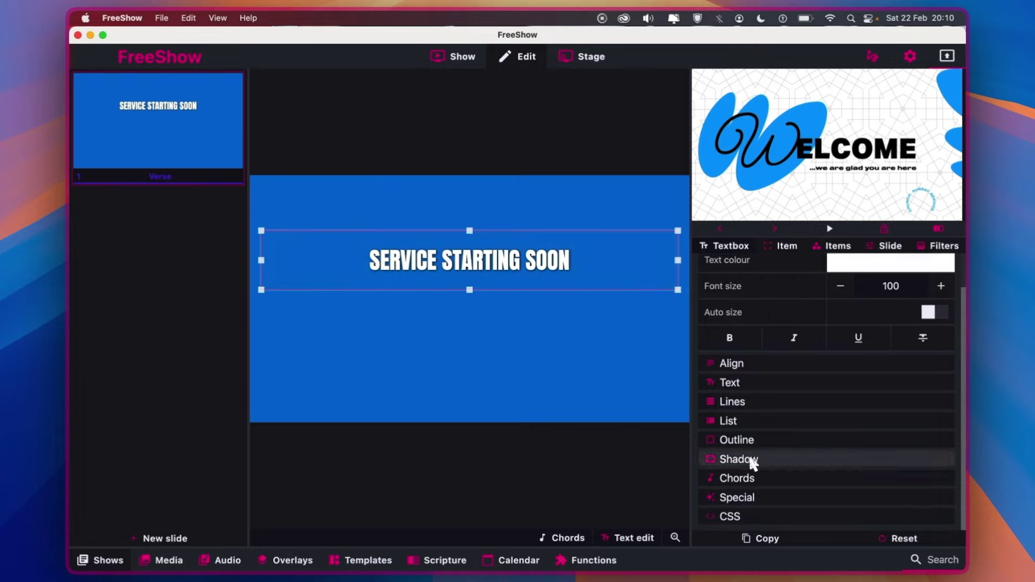
left_click(753, 463)
scroll(850, 480, "down", 5)
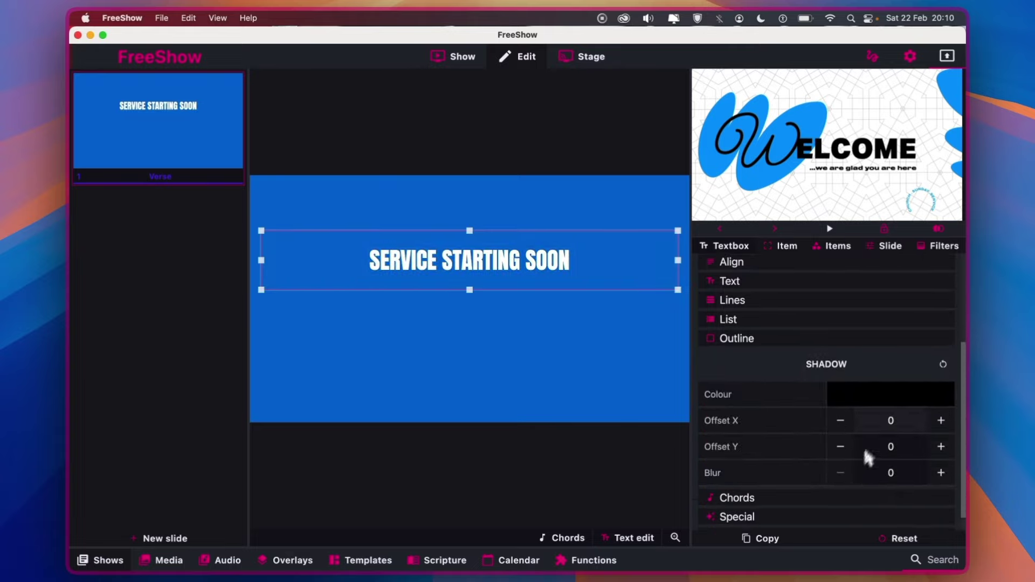
left_click(942, 449)
left_click(942, 449)
left_click(942, 448)
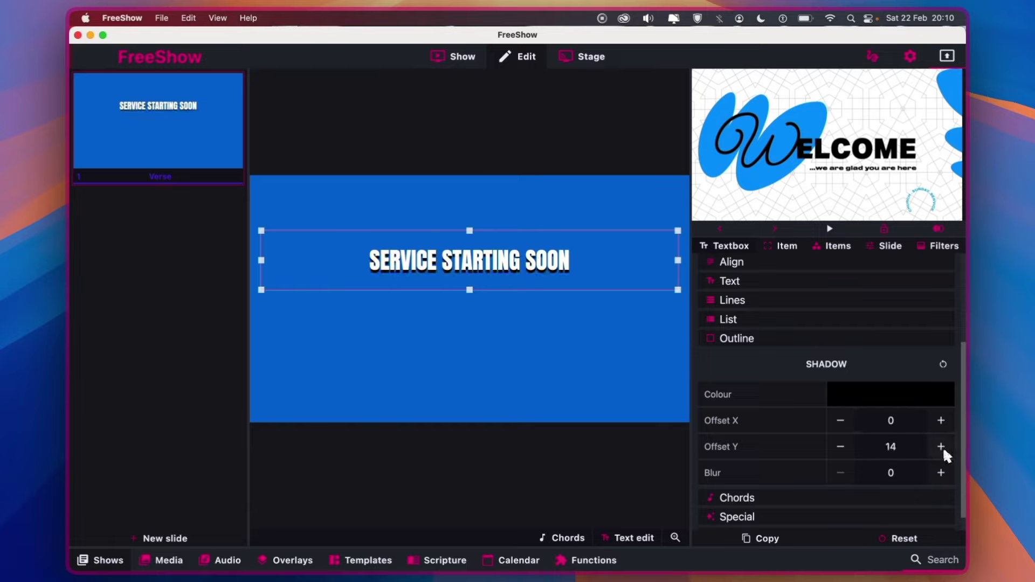
left_click(942, 449)
left_click(942, 449)
left_click(942, 448)
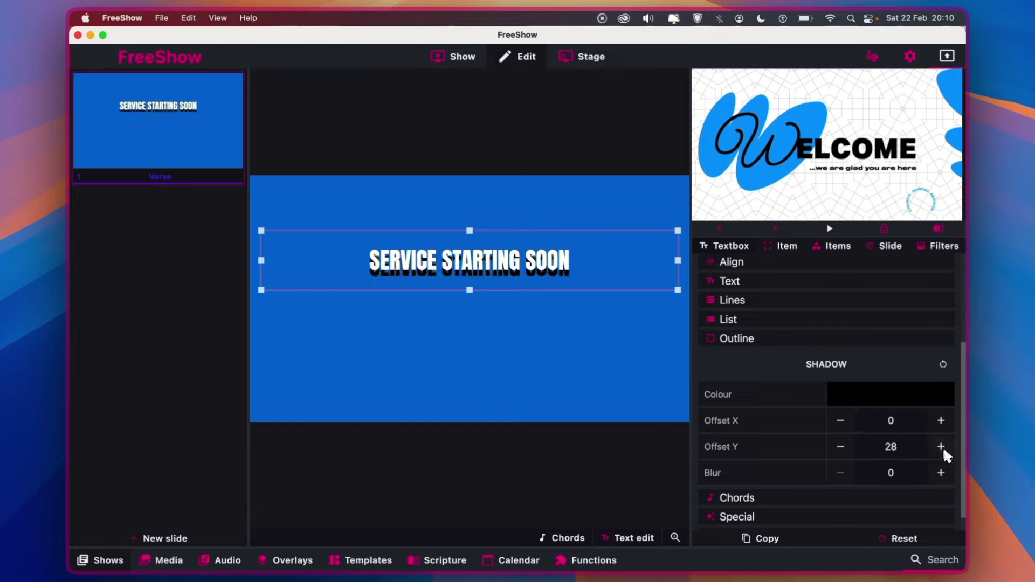
left_click(842, 448)
left_click(842, 448)
left_click(842, 449)
left_click(842, 449)
left_click(842, 449)
left_click(842, 449)
left_click(842, 448)
left_click(843, 449)
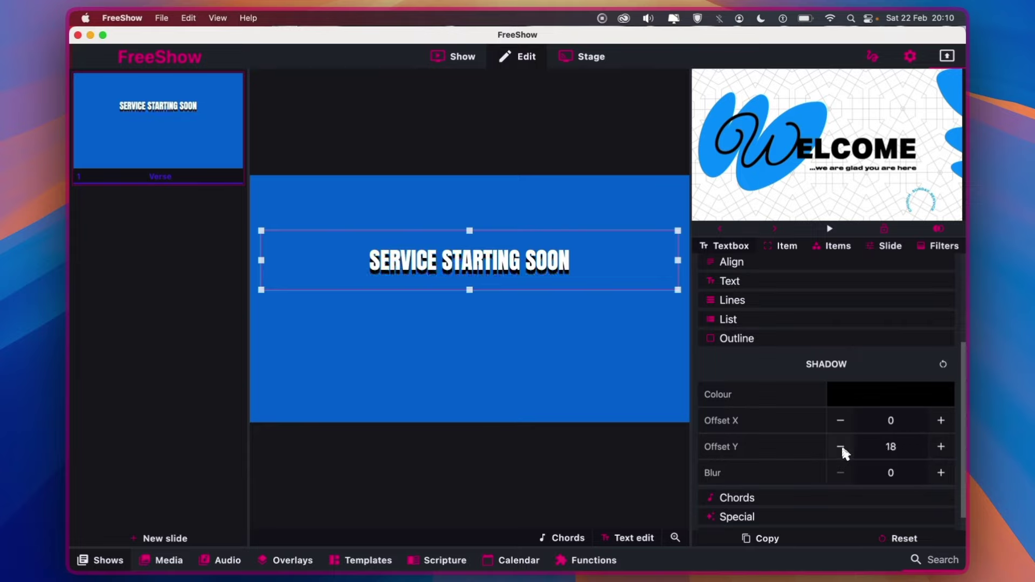
left_click(842, 449)
left_click(843, 448)
left_click(843, 448)
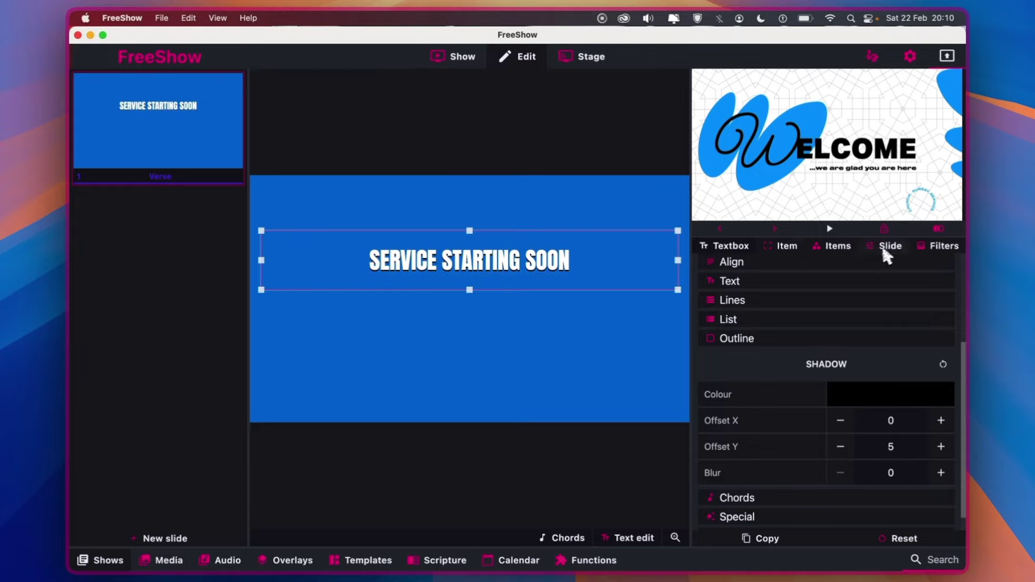
- Add a timer to the slide, reduce its height and position it below the SERVICE STARTING SOON text
left_click(836, 245)
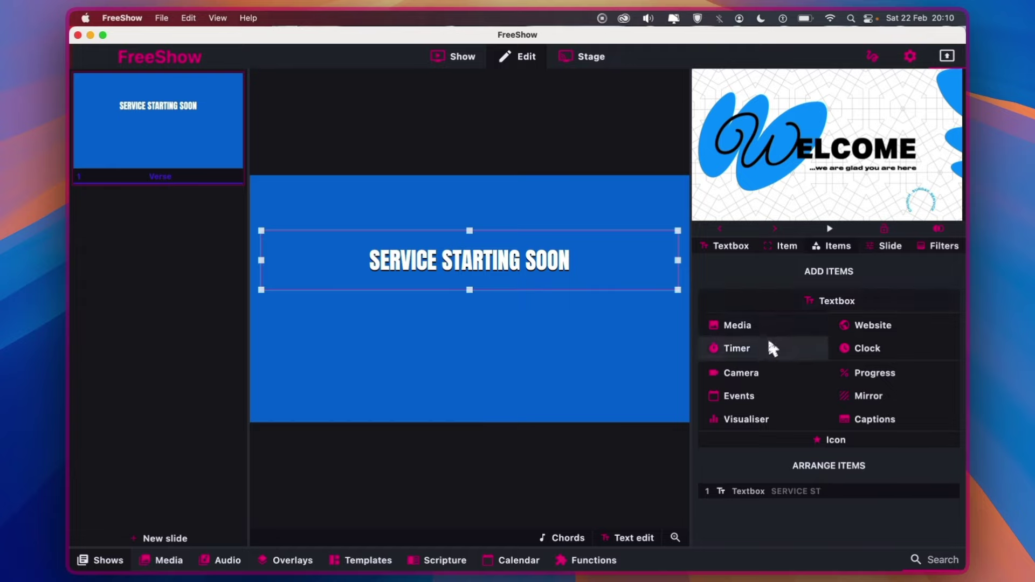
left_click(756, 351)
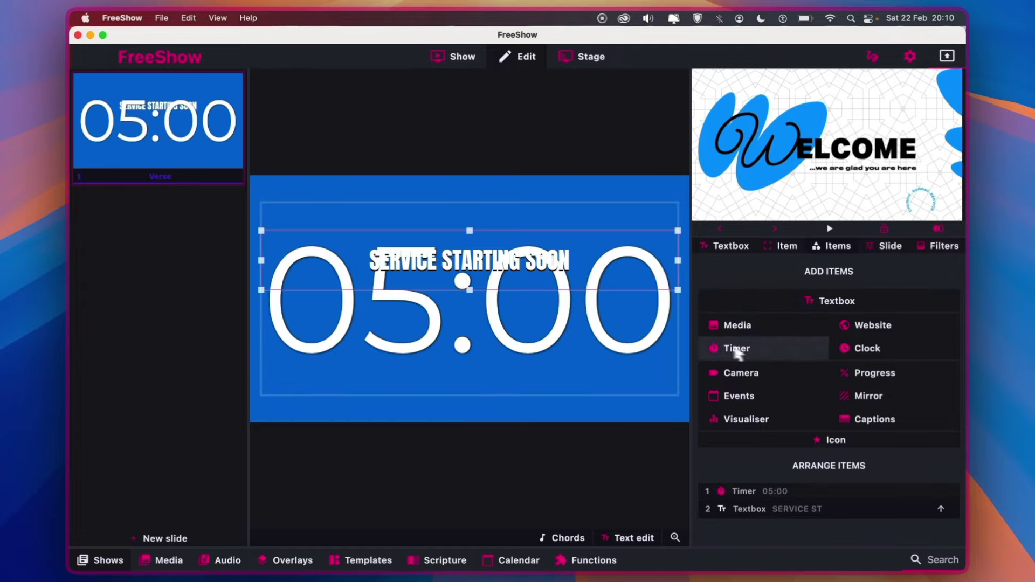
left_click_drag(516, 348, 515, 376)
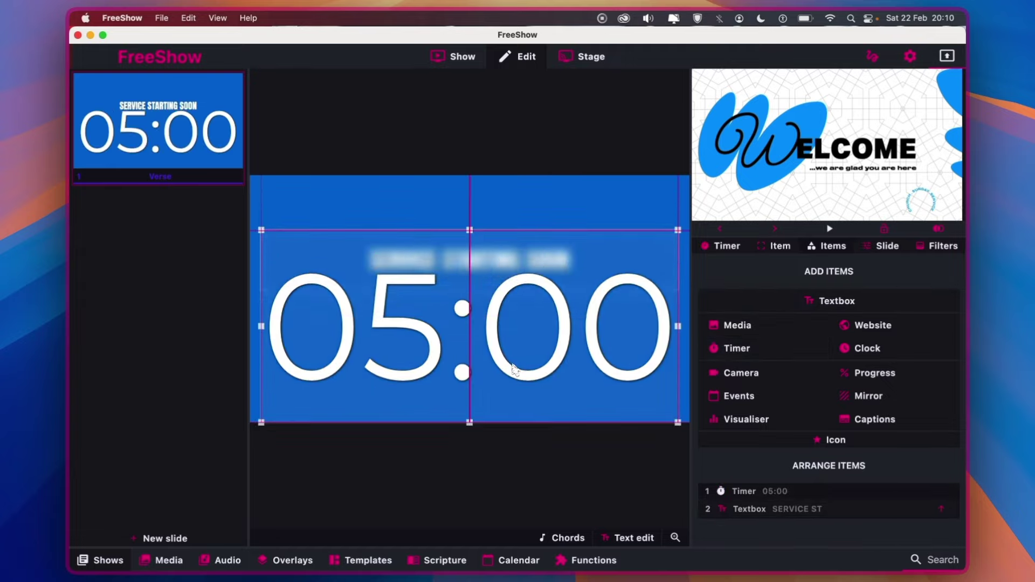
left_click_drag(469, 232, 473, 289)
left_click_drag(486, 357, 491, 343)
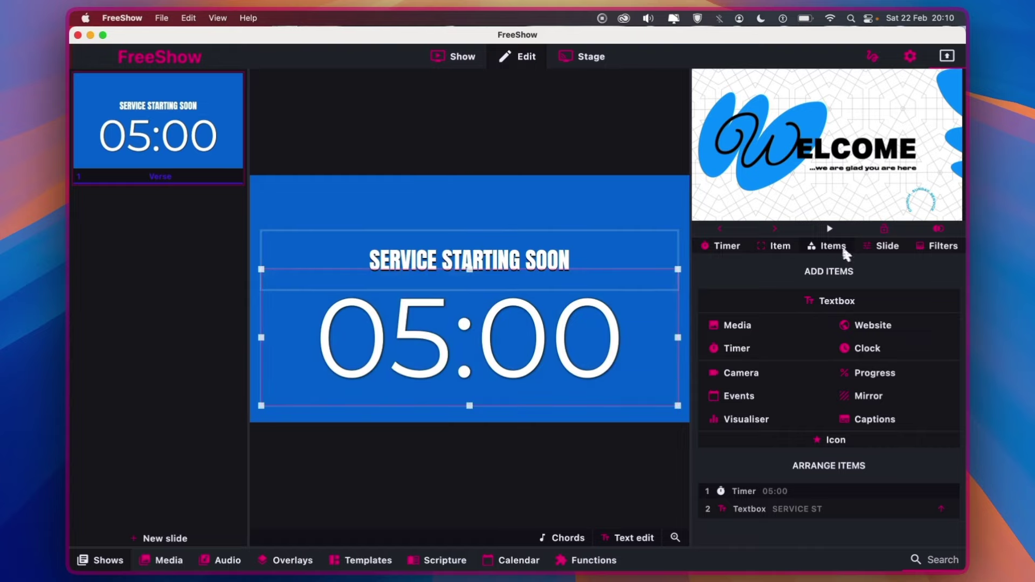
- Set the timer item's background colour to yellow
left_click(780, 248)
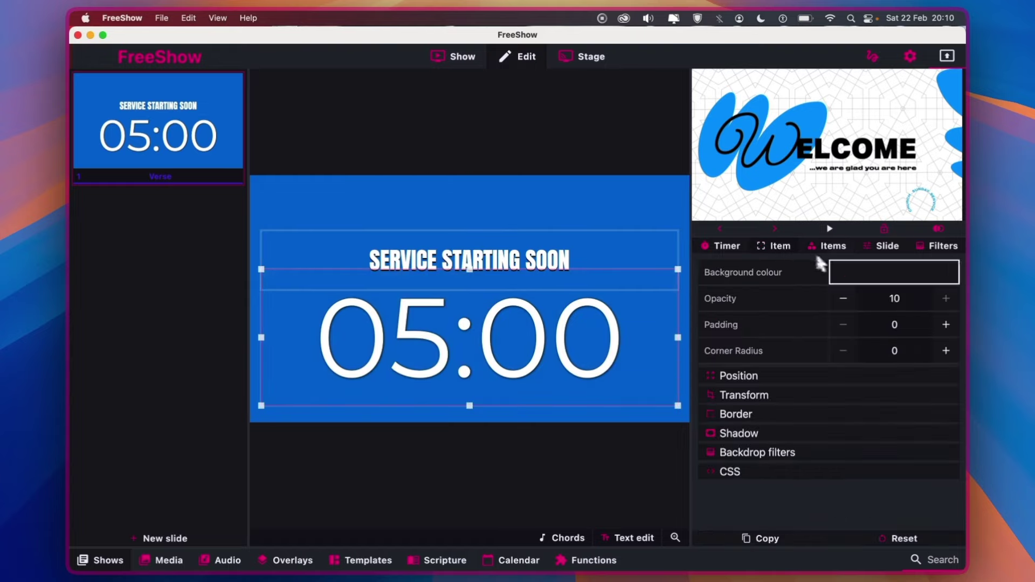
left_click(908, 270)
left_click(877, 326)
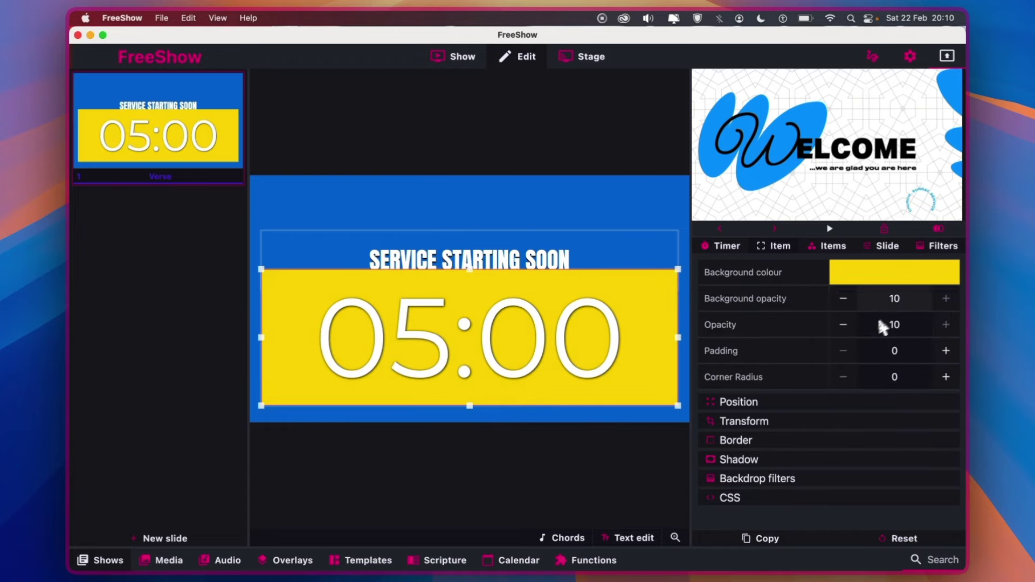
- Try a red background on the timer item, and change it back to yellow
left_click(904, 282)
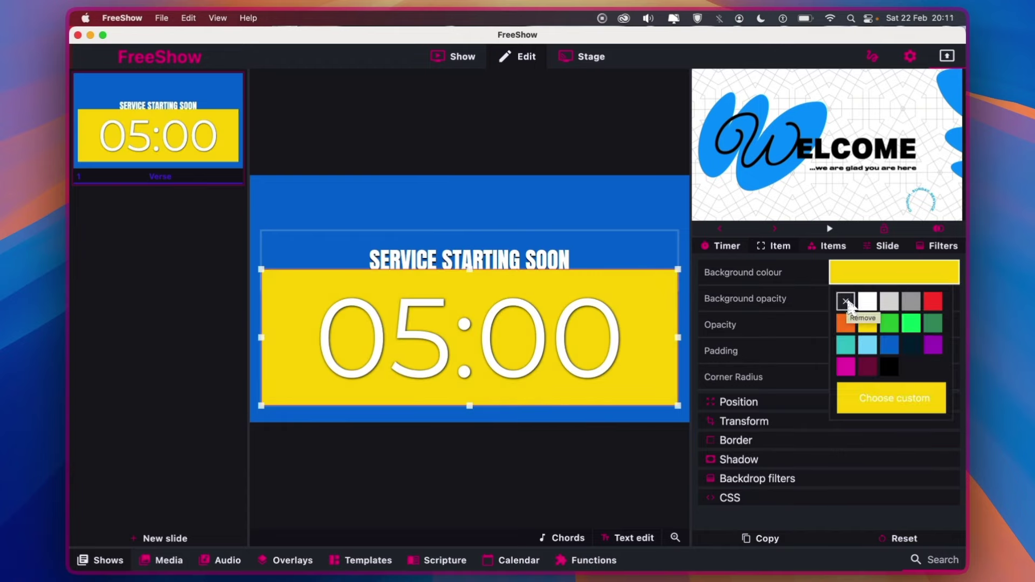
left_click(934, 303)
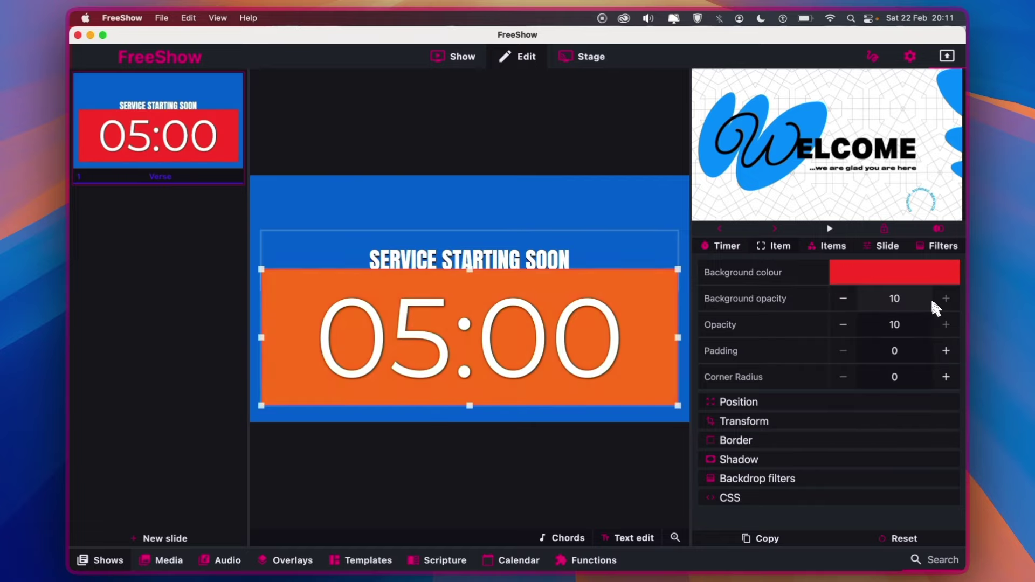
left_click(888, 275)
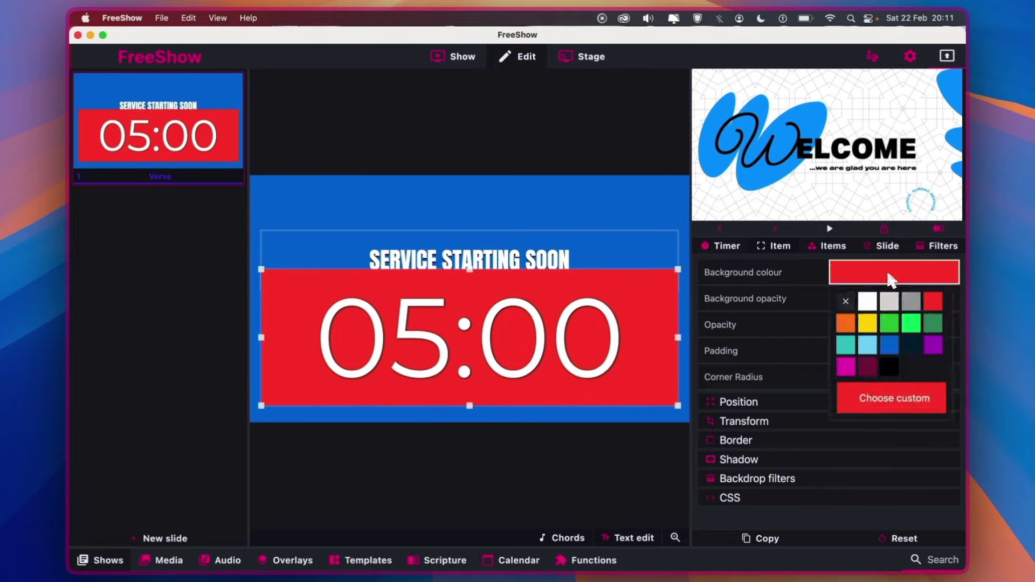
left_click(871, 323)
- Lower the timer box's upper edge so it clears the heading text, and deselect it
left_click_drag(471, 271, 470, 284)
left_click(614, 194)
left_click(601, 268)
left_click(607, 221)
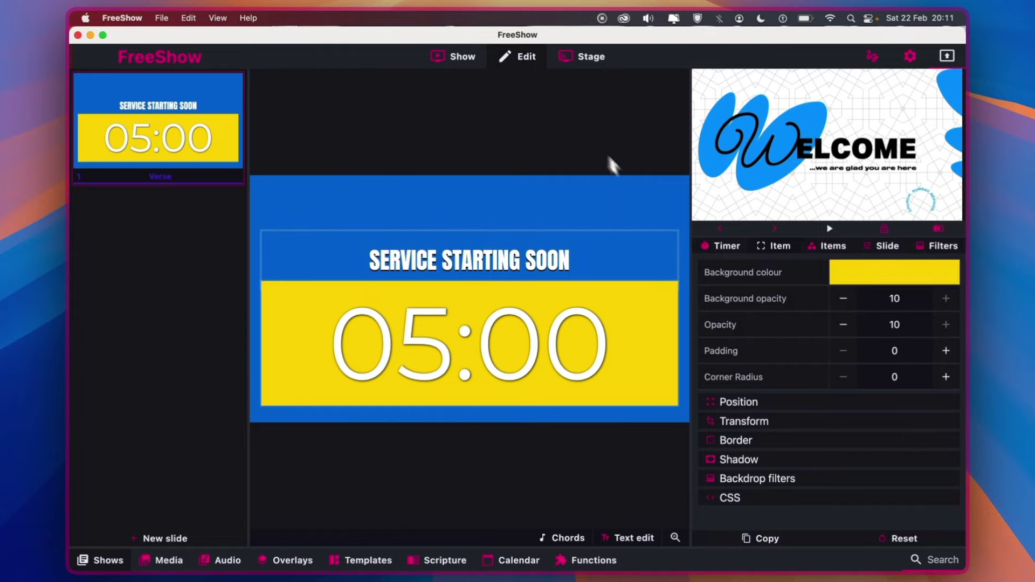
- Return to the show view, clear the WELCOME image from the output and send the Countdown slide live
left_click(459, 65)
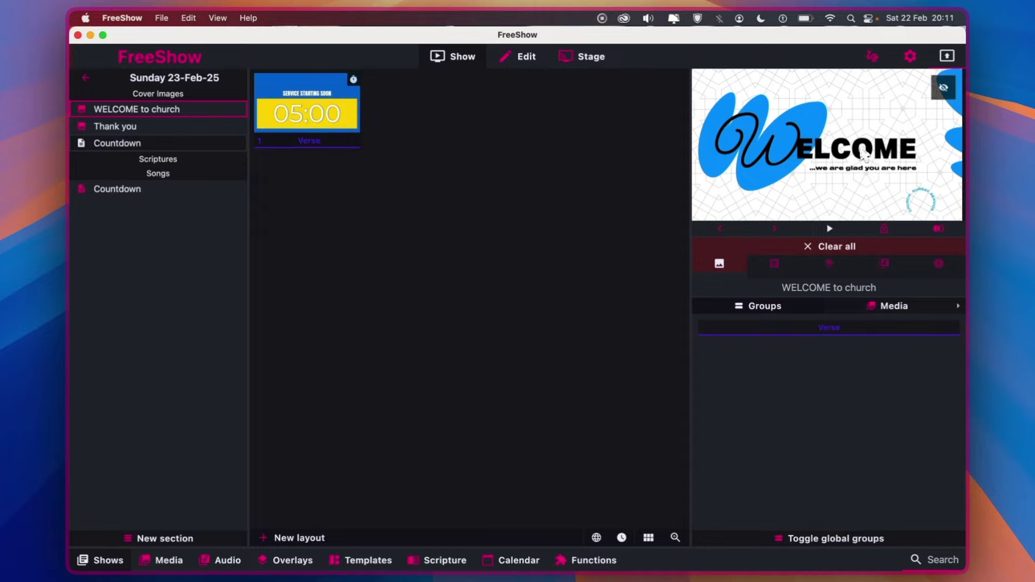
left_click(722, 264)
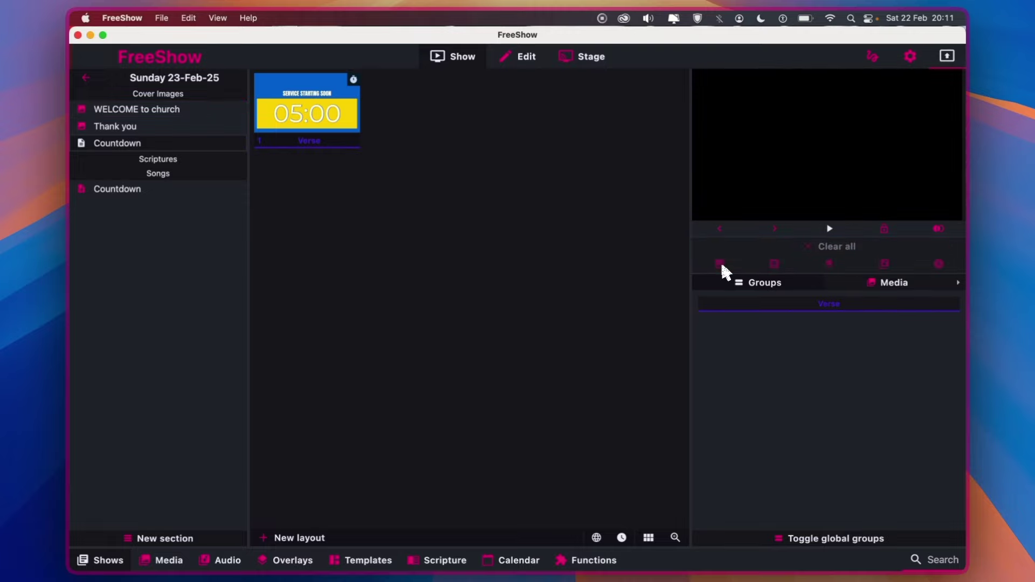
left_click(318, 120)
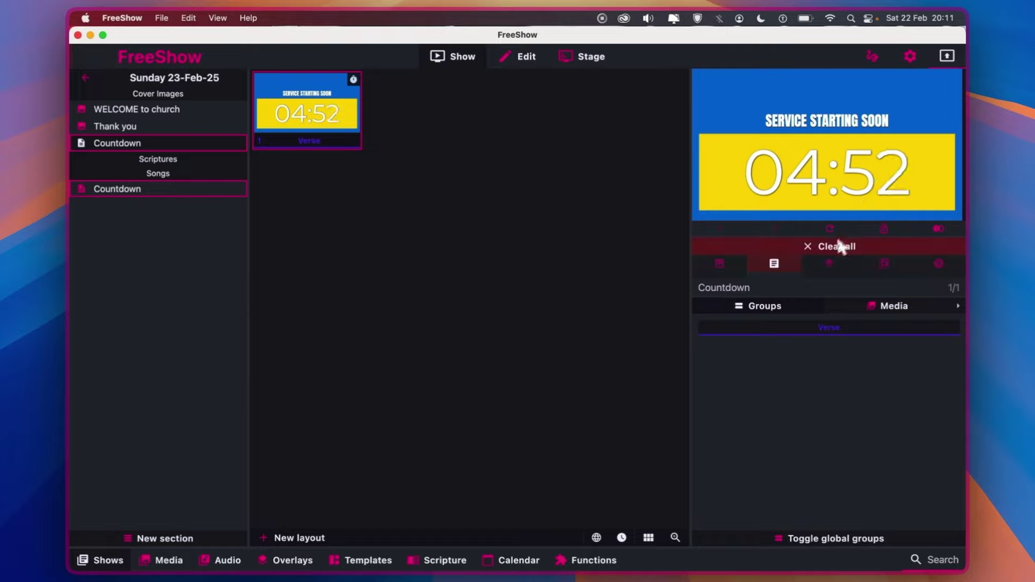
- Clear the Countdown slide from the output and send the WELCOME to church image live
left_click(782, 262)
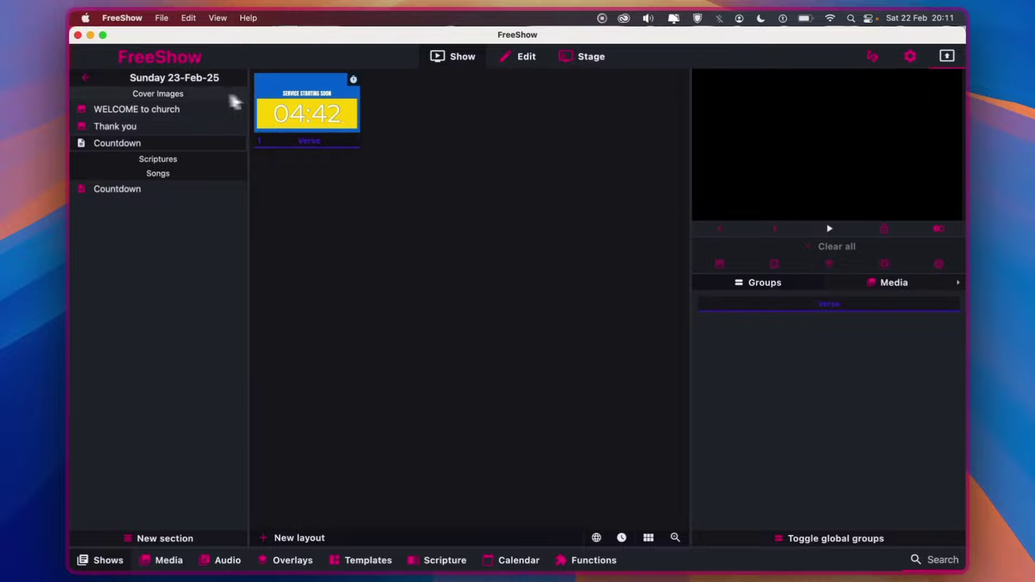
left_click(173, 109)
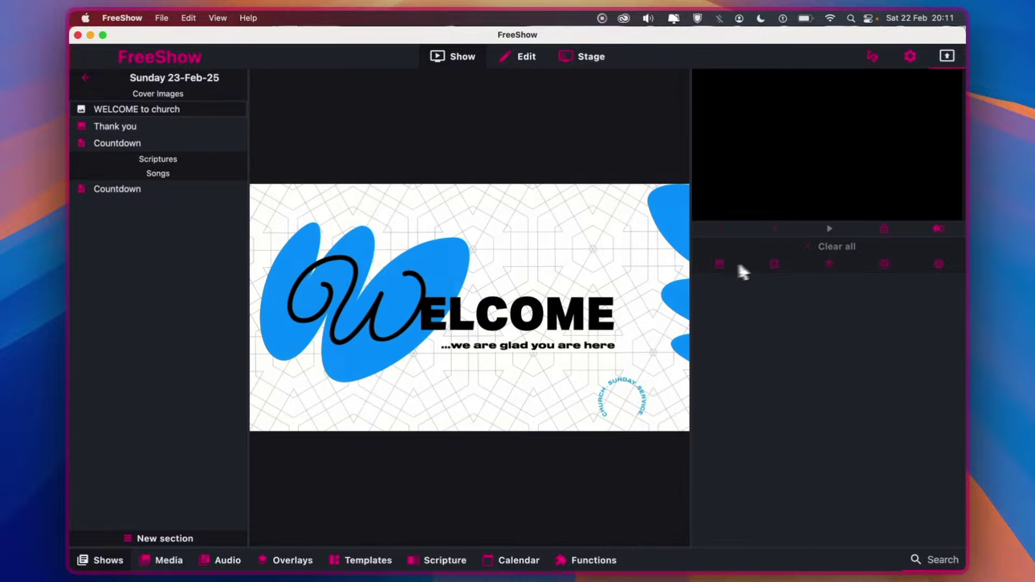
left_click(462, 302)
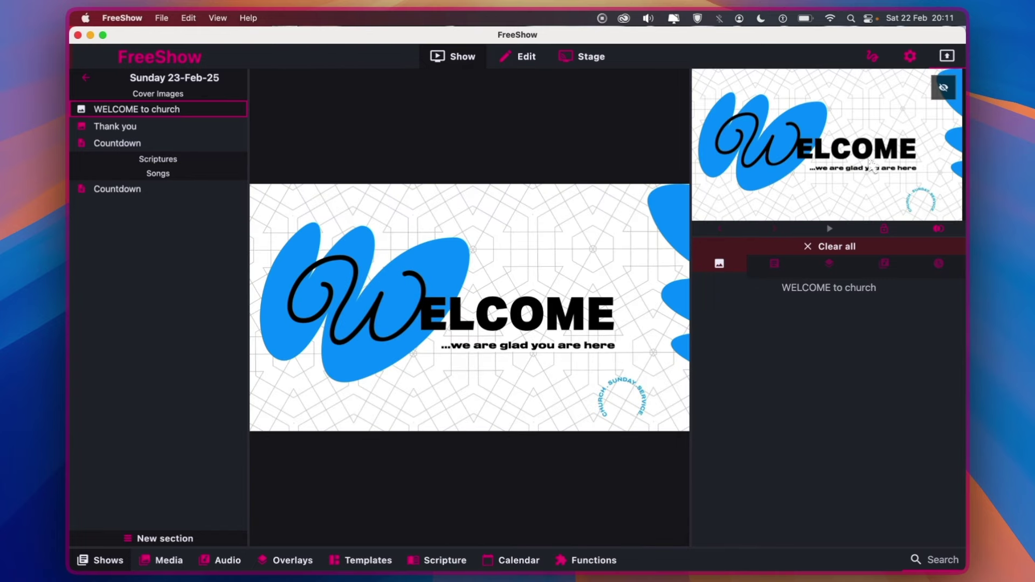
left_click(949, 56)
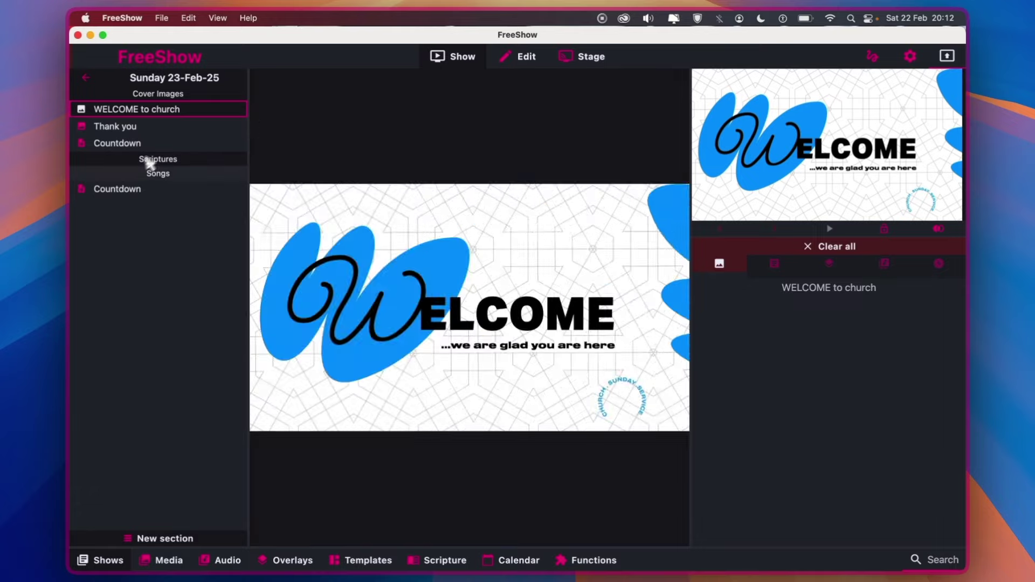
- Open the project's Scriptures section and bring up the scripture library in the expanded drawer
left_click(155, 161)
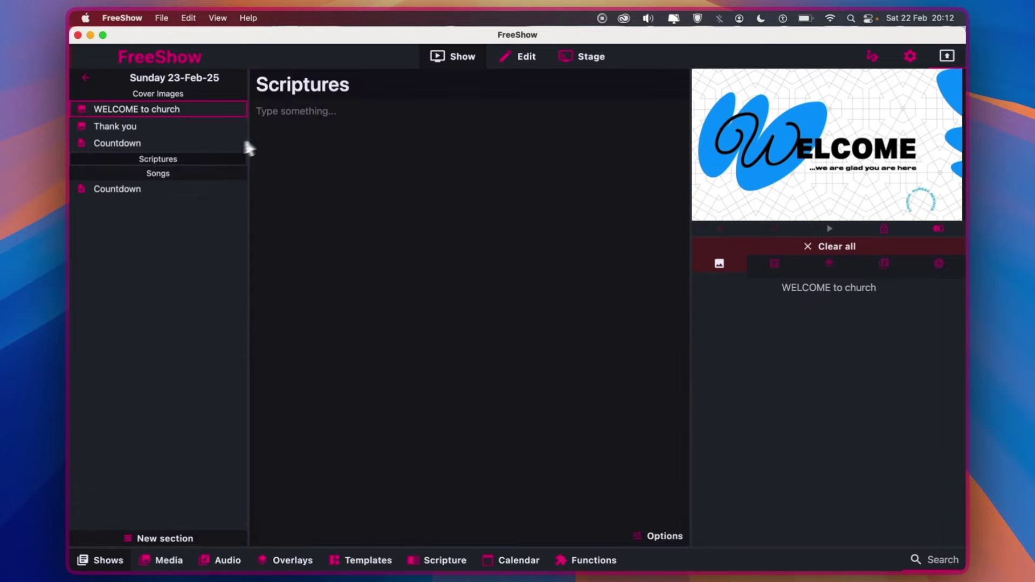
left_click(110, 564)
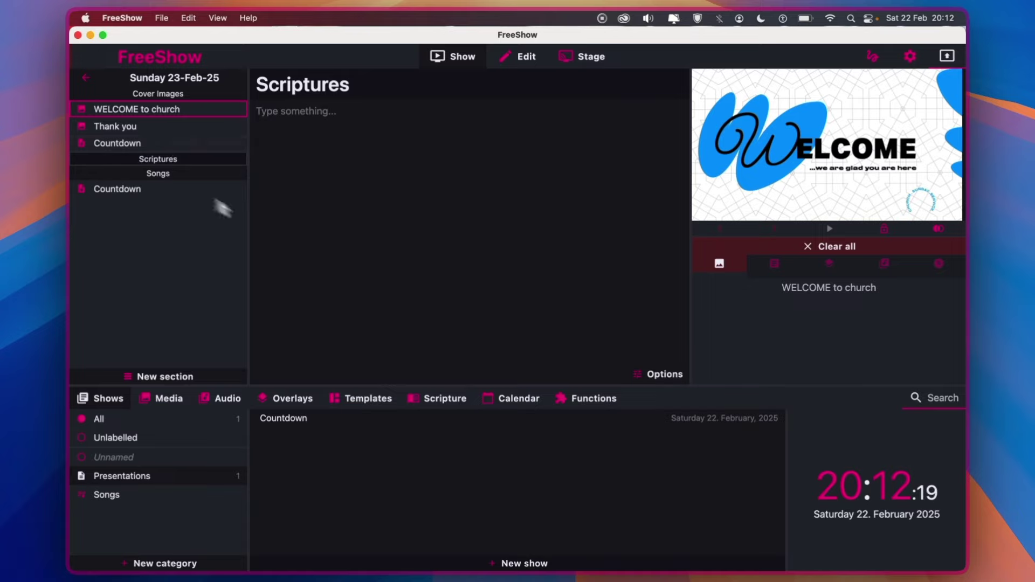
left_click(451, 402)
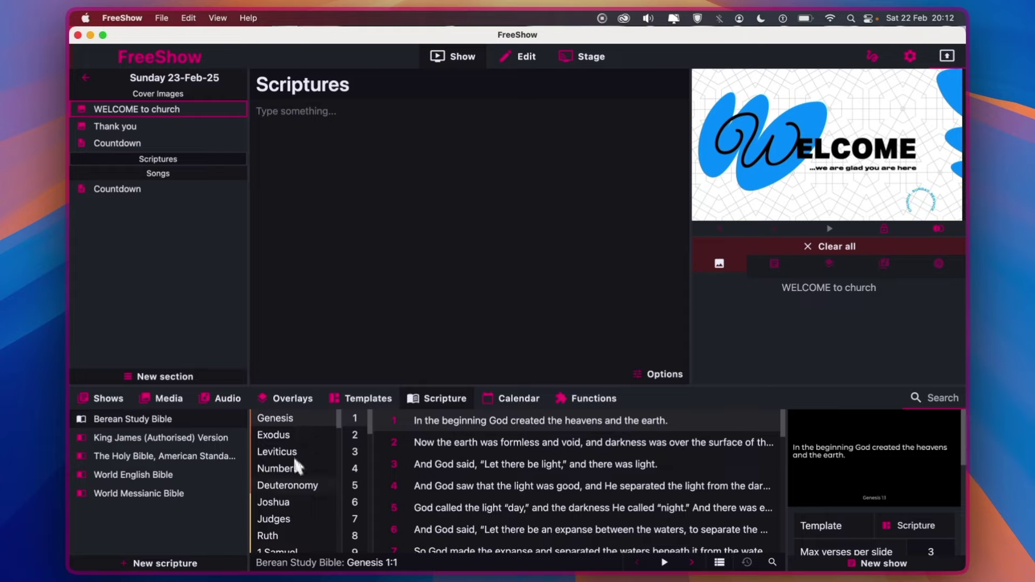
- Select John chapter 5, verse 39 in the Berean Study Bible
scroll(296, 475, "down", 15)
scroll(296, 474, "up", 1)
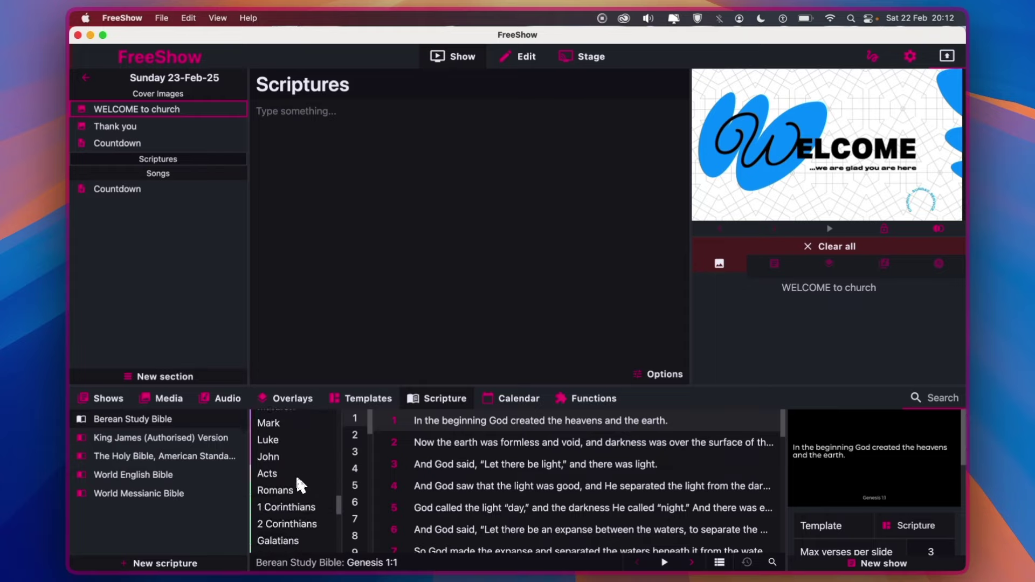
left_click(277, 459)
left_click(354, 485)
scroll(542, 464, "down", 10)
scroll(543, 463, "down", 12)
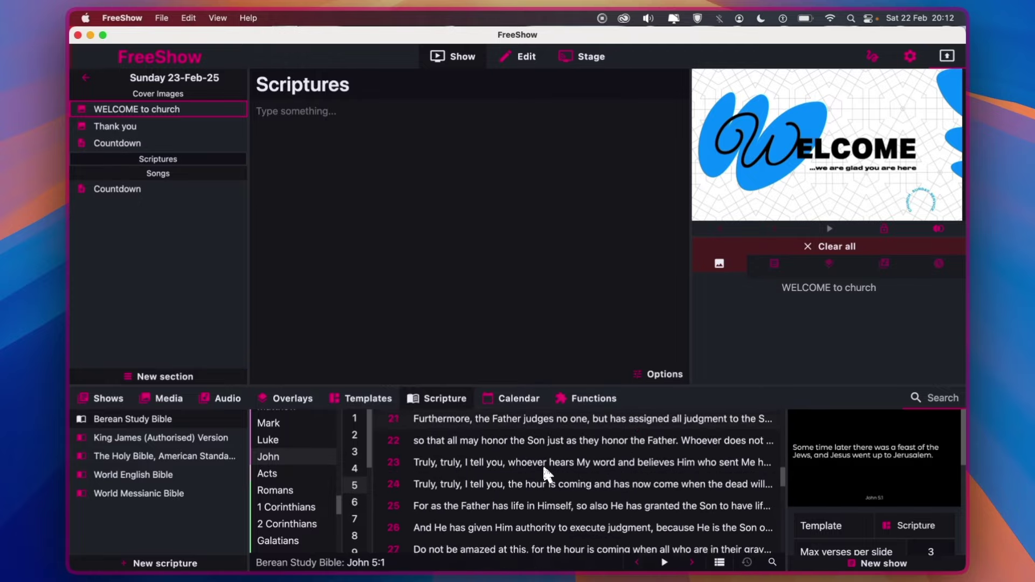
scroll(546, 475, "down", 2)
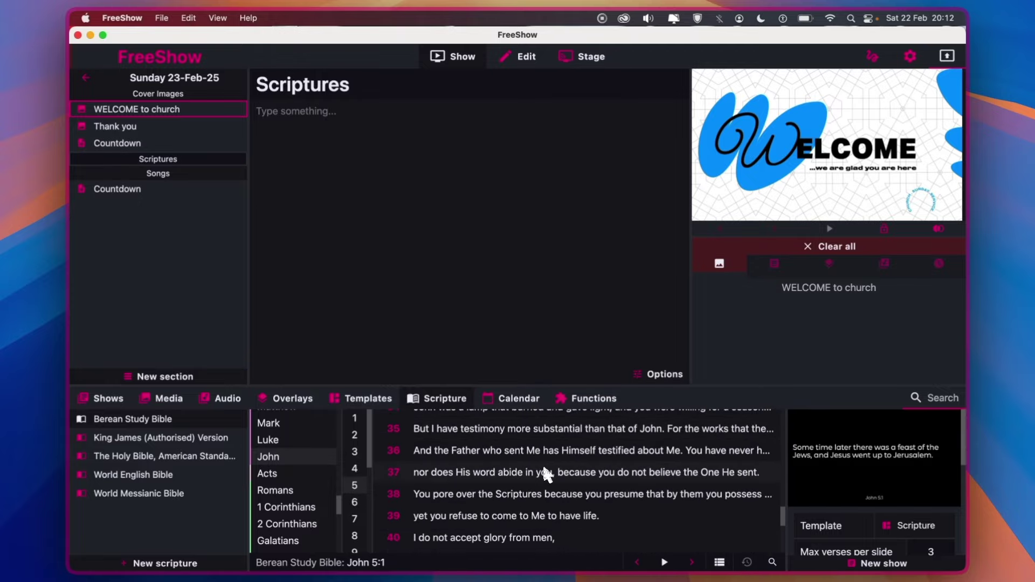
left_click(536, 513)
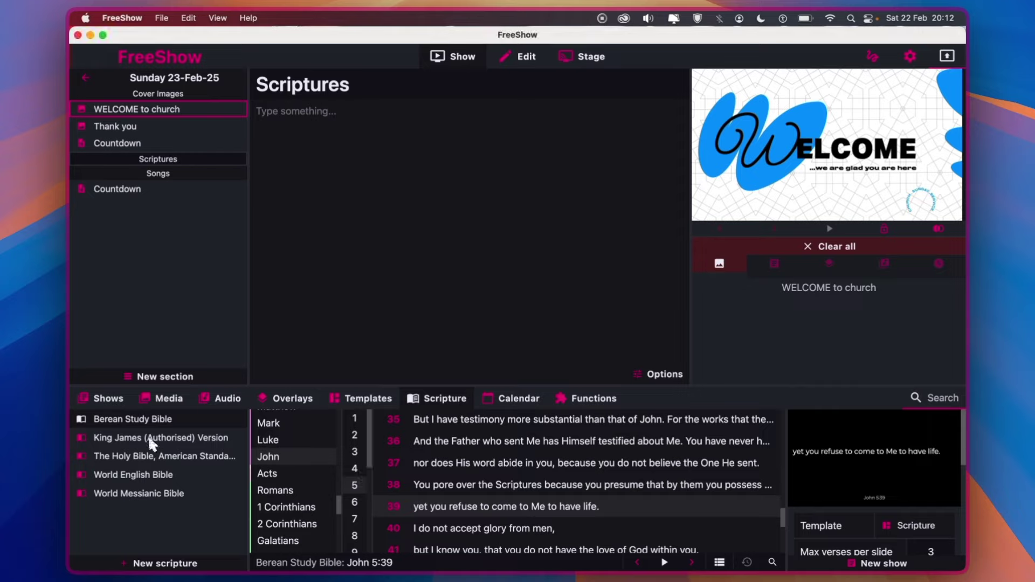
- Switch to the King James (Authorised) Version and locate John 5:39 there
left_click(174, 440)
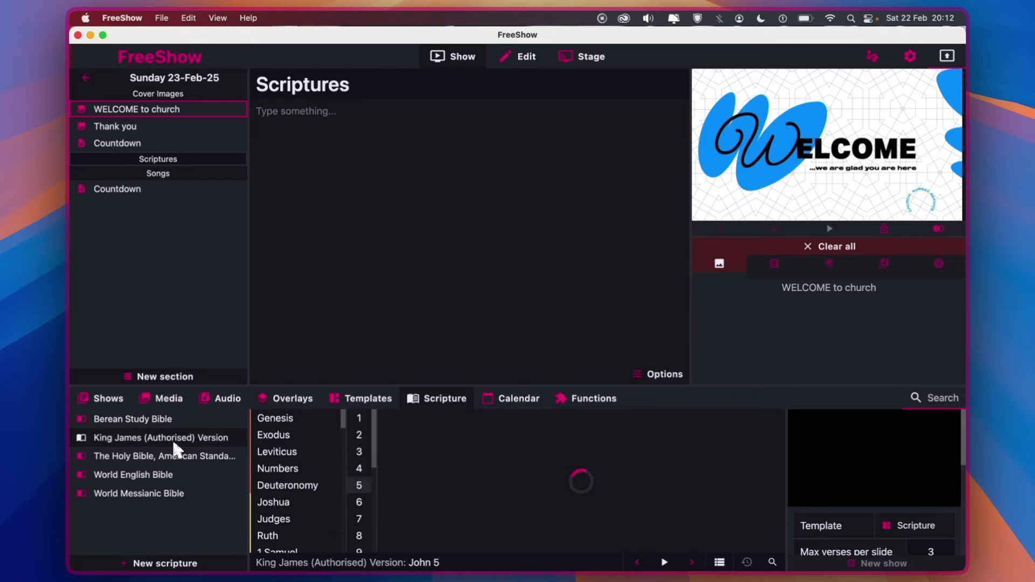
scroll(310, 501, "down", 10)
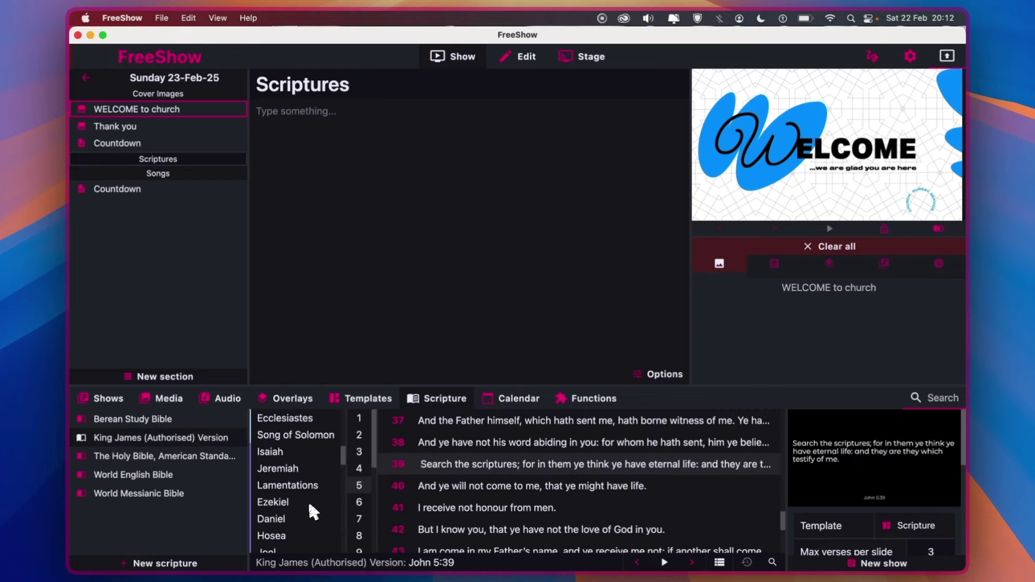
scroll(310, 509, "down", 4)
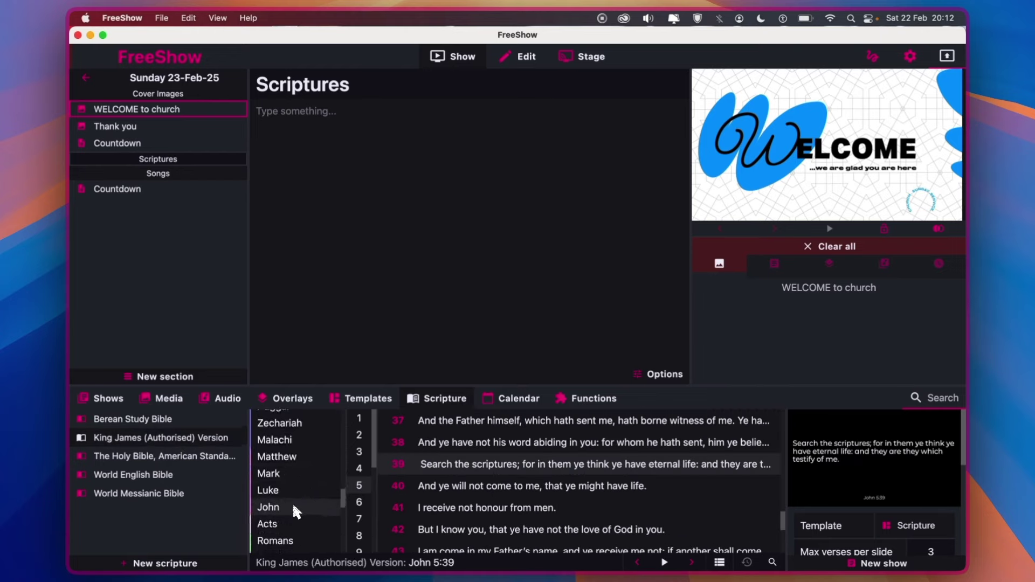
left_click(296, 508)
left_click(358, 485)
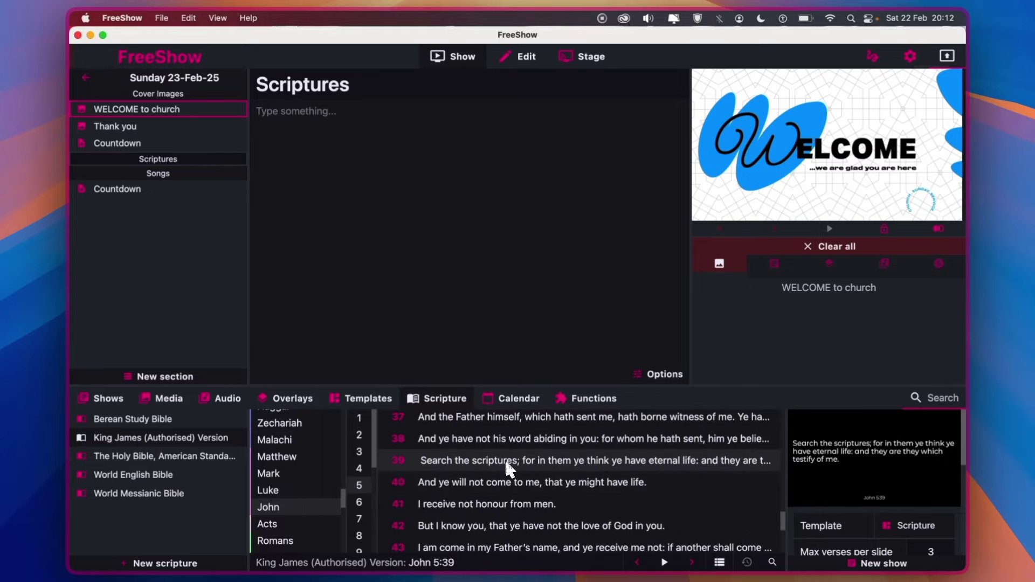
- Send John 5:39 live without the WELCOME background image, and add the verse under the project's Scriptures section
left_click(666, 562)
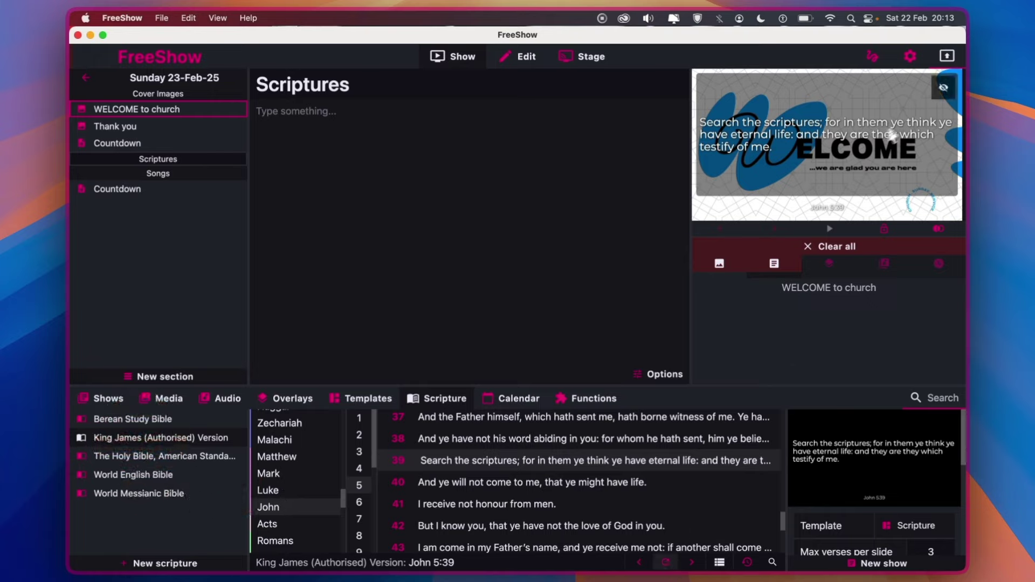
left_click(720, 265)
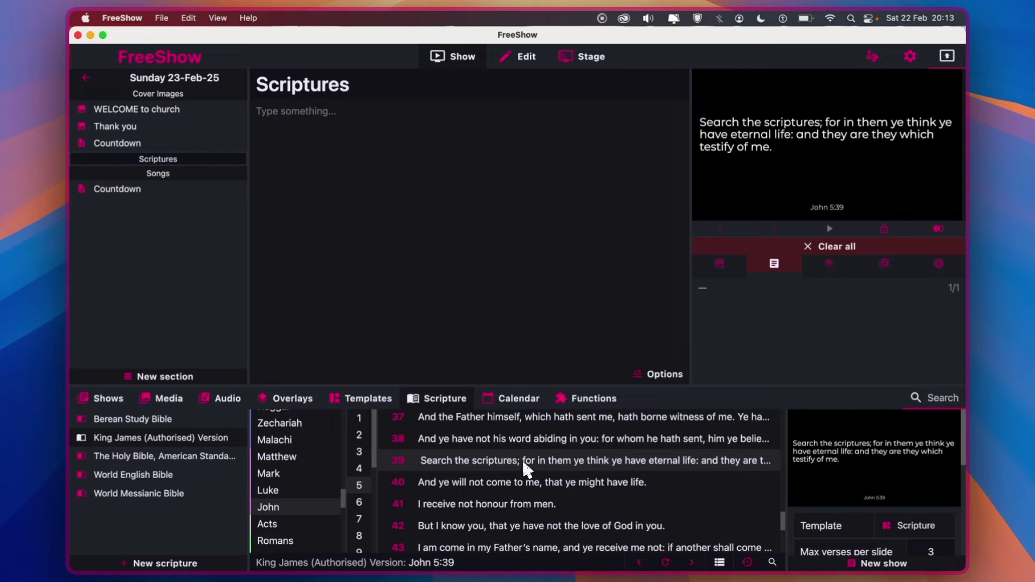
left_click_drag(528, 467, 161, 175)
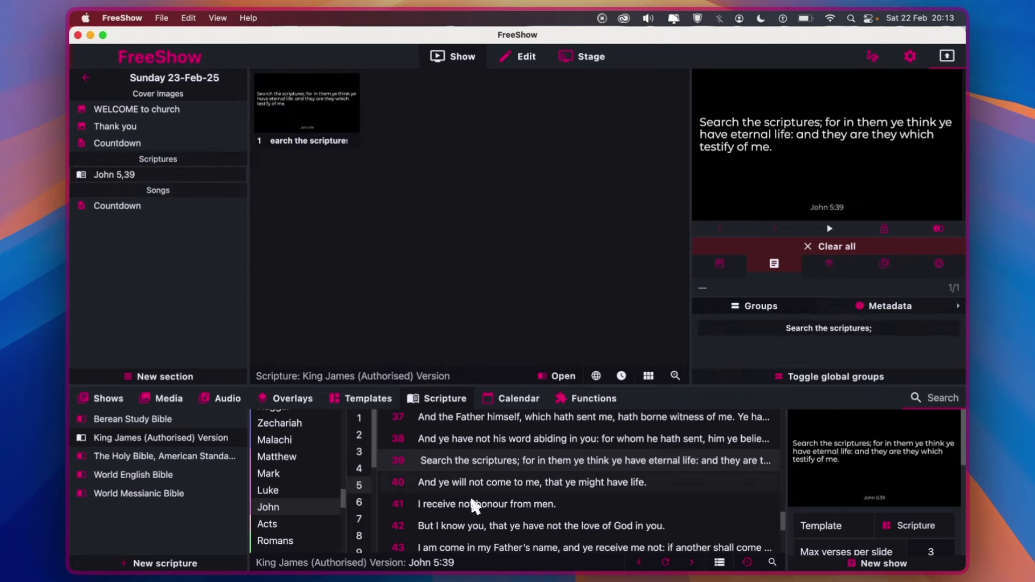
- Find Luke chapter 24 in the King James Version and select verse 25
left_click(305, 490)
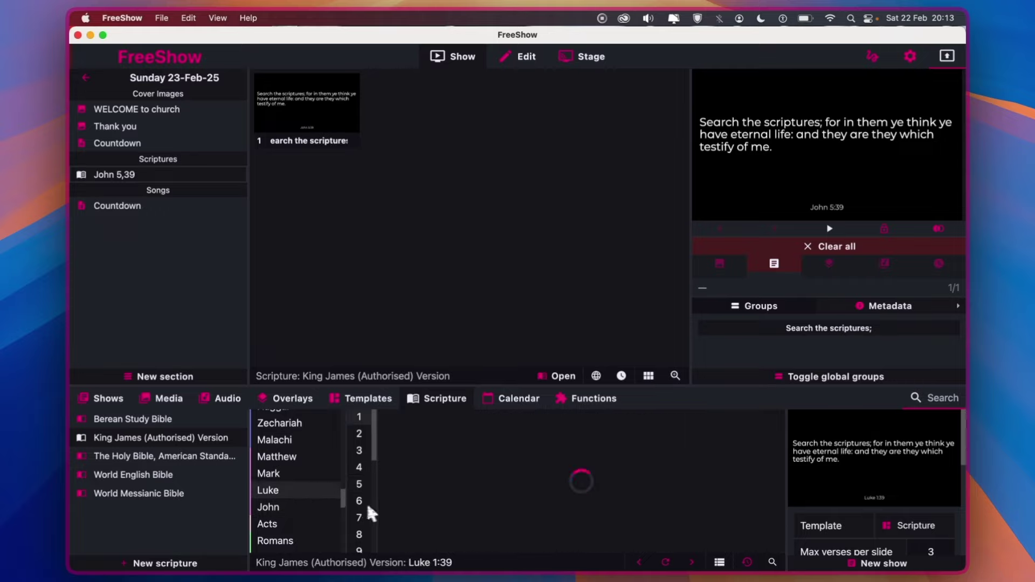
scroll(364, 501, "down", 5)
left_click(359, 545)
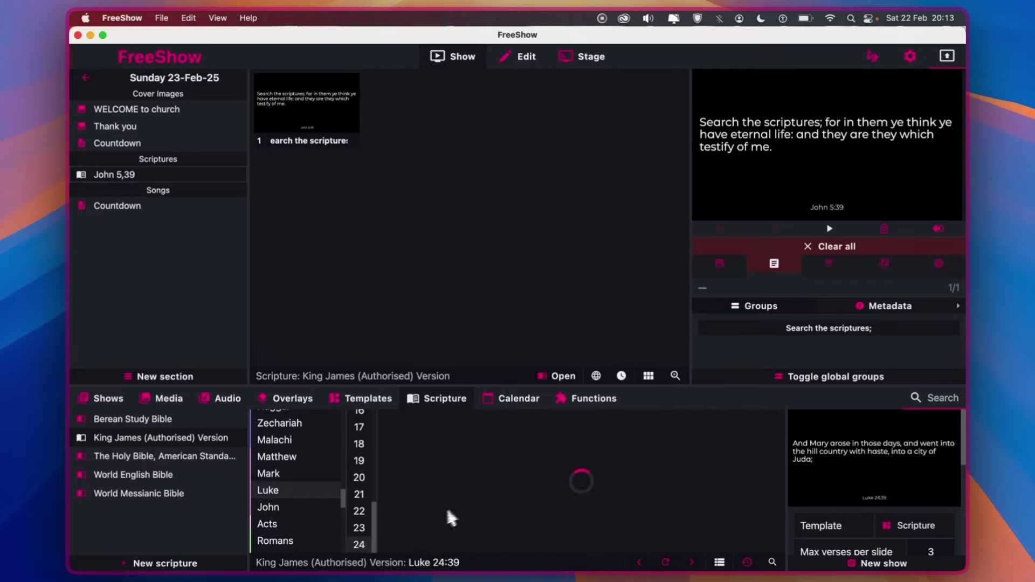
scroll(462, 500, "down", 10)
scroll(461, 501, "down", 2)
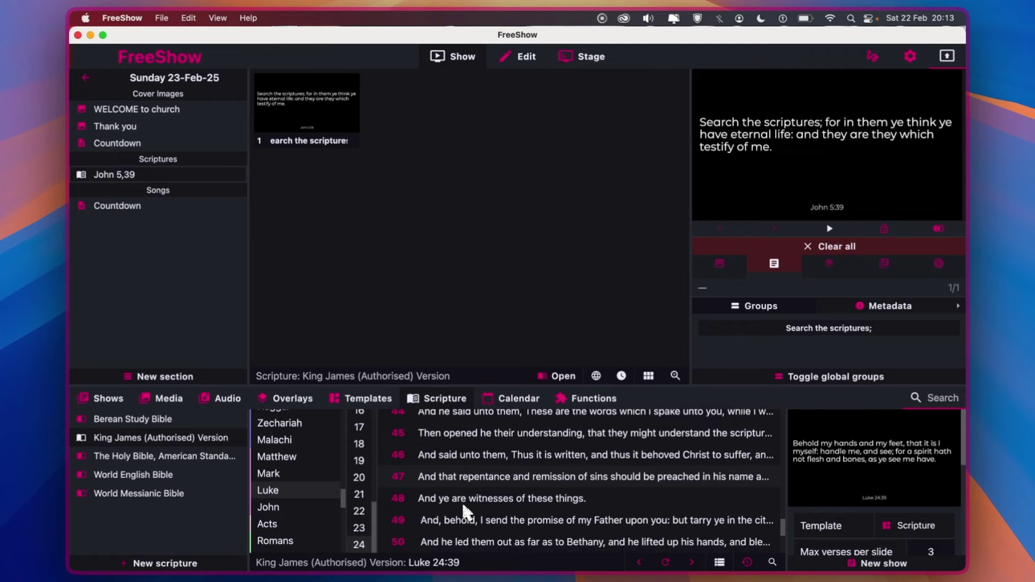
scroll(461, 501, "up", 5)
scroll(462, 506, "up", 6)
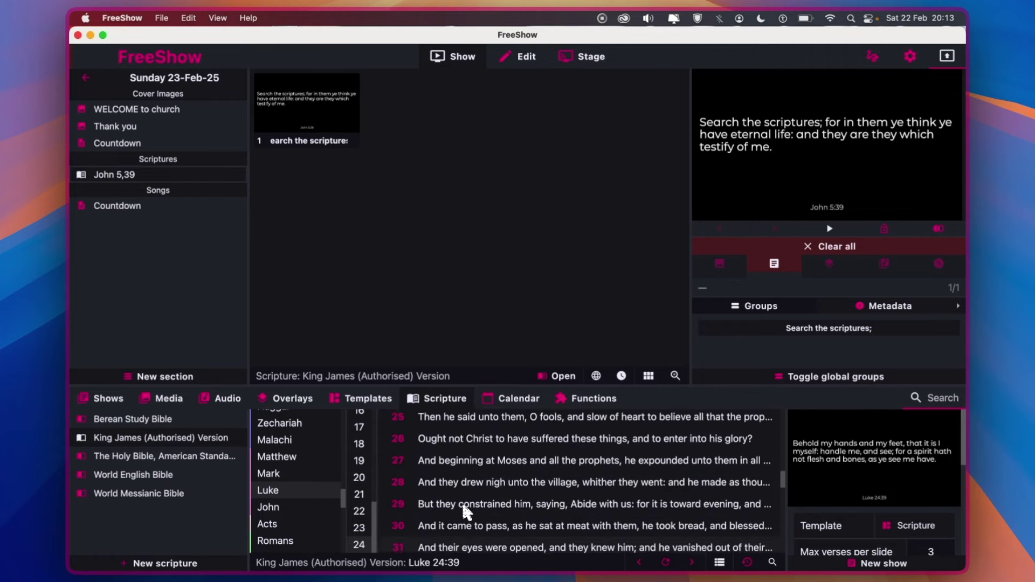
left_click(464, 458)
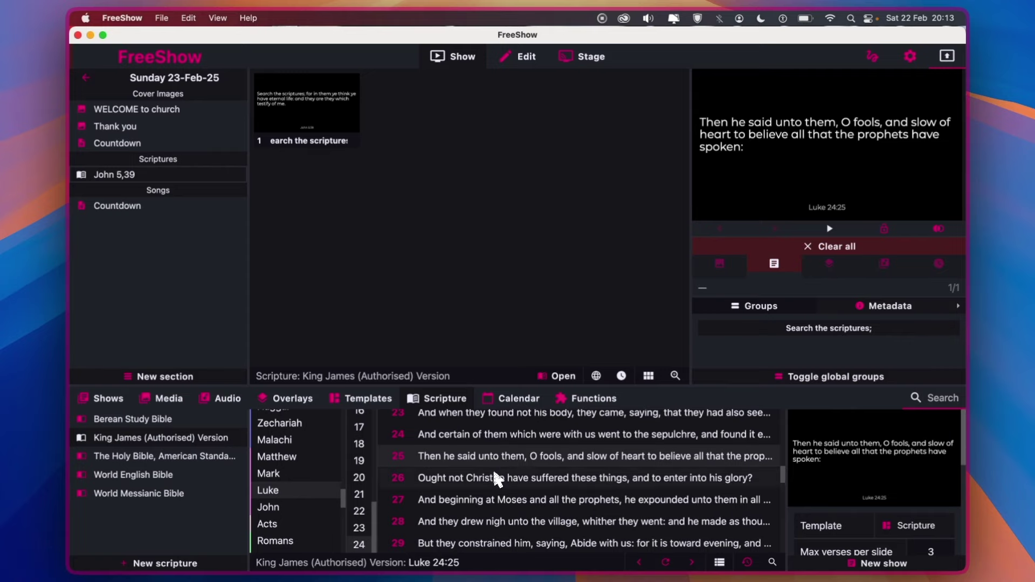
- Add Luke 24:25, 24:26 and 24:27 as separate slides to the John 5,39 scripture show
left_click_drag(491, 456, 491, 344)
left_click_drag(476, 482, 475, 259)
left_click_drag(466, 504, 605, 266)
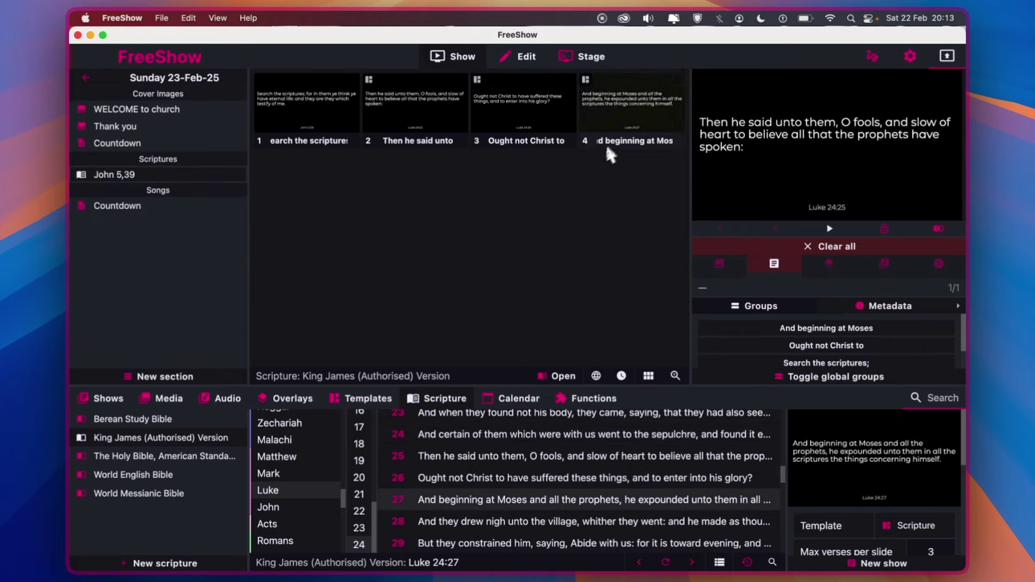
- Send the scripture slides live one by one, from the Luke 24:27 slide back to John 5:39
left_click(624, 108)
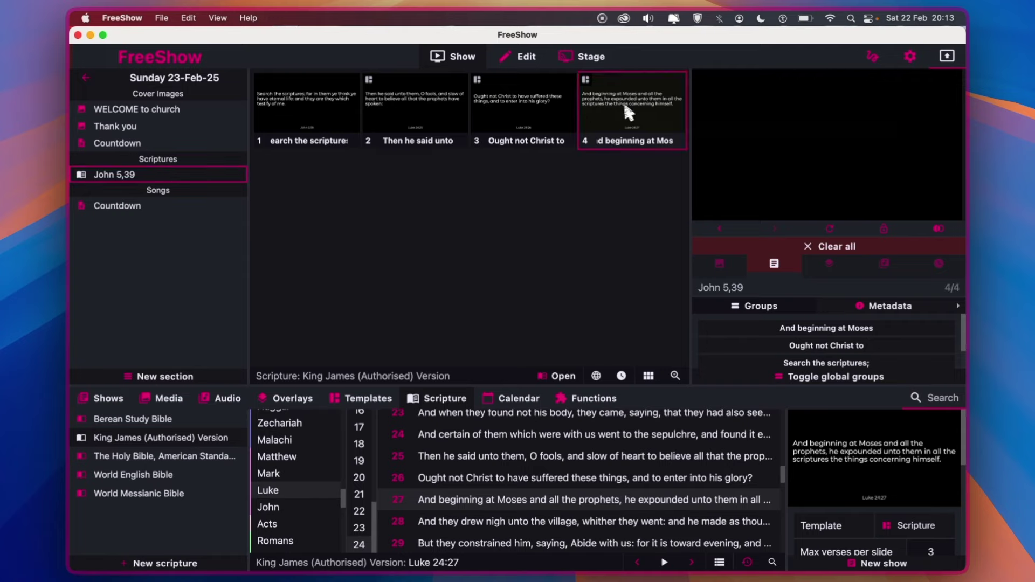
left_click(533, 102)
left_click(433, 104)
left_click(323, 111)
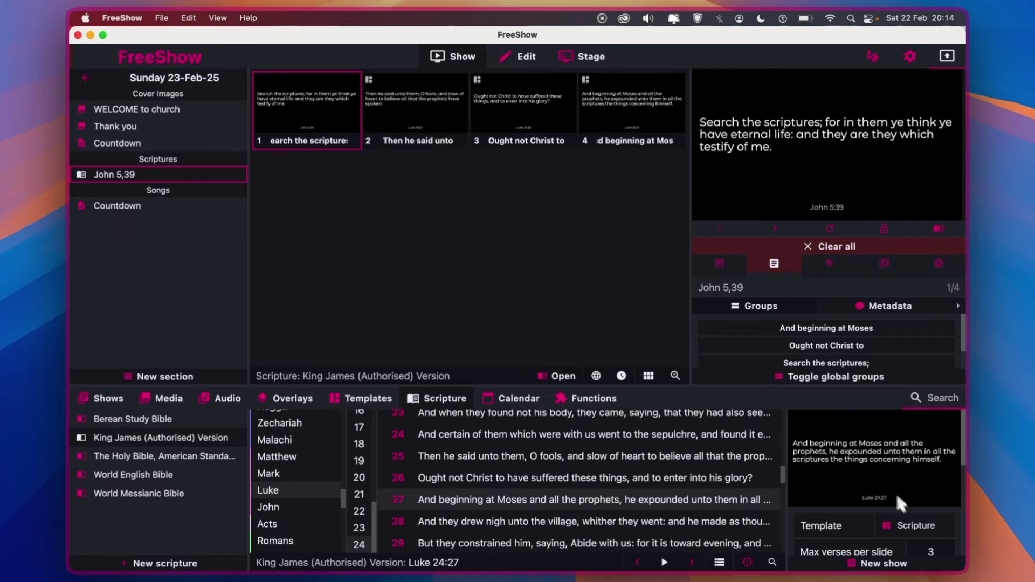
- Browse the slide templates and apply the Big Bold template to the John 5:39 show
scroll(937, 520, "down", 2)
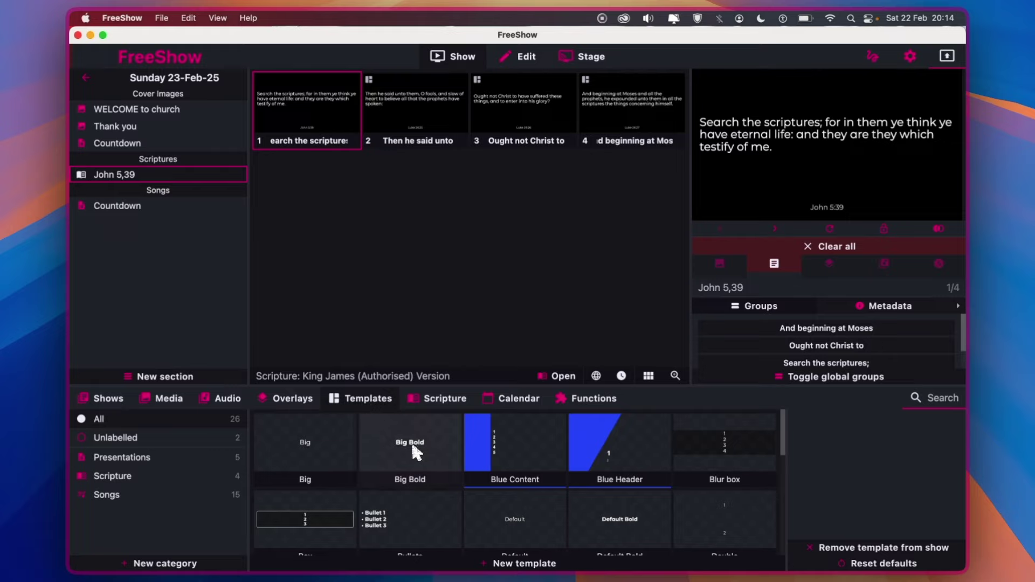
scroll(451, 503, "down", 2)
scroll(499, 545, "down", 1)
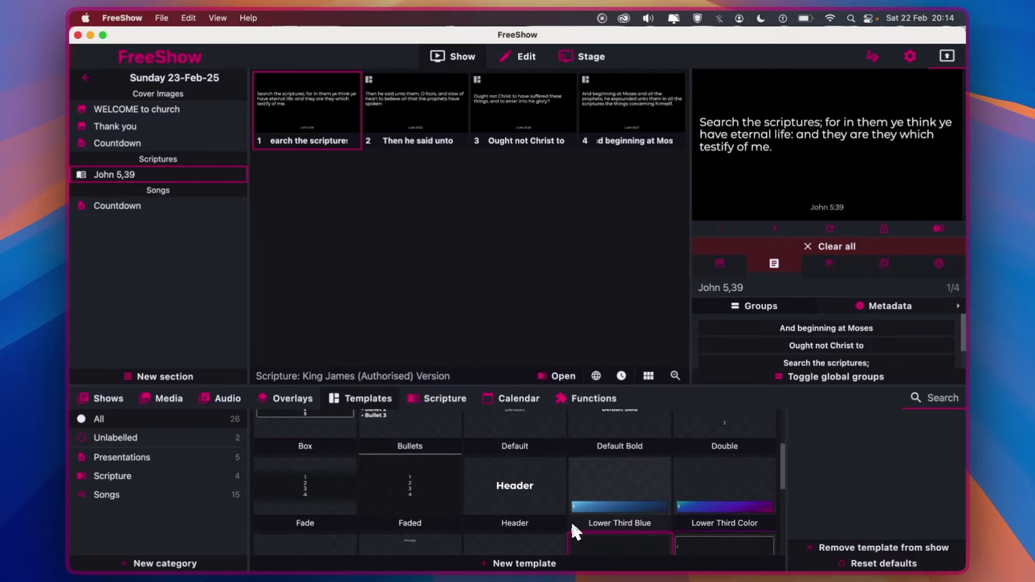
scroll(588, 521, "up", 3)
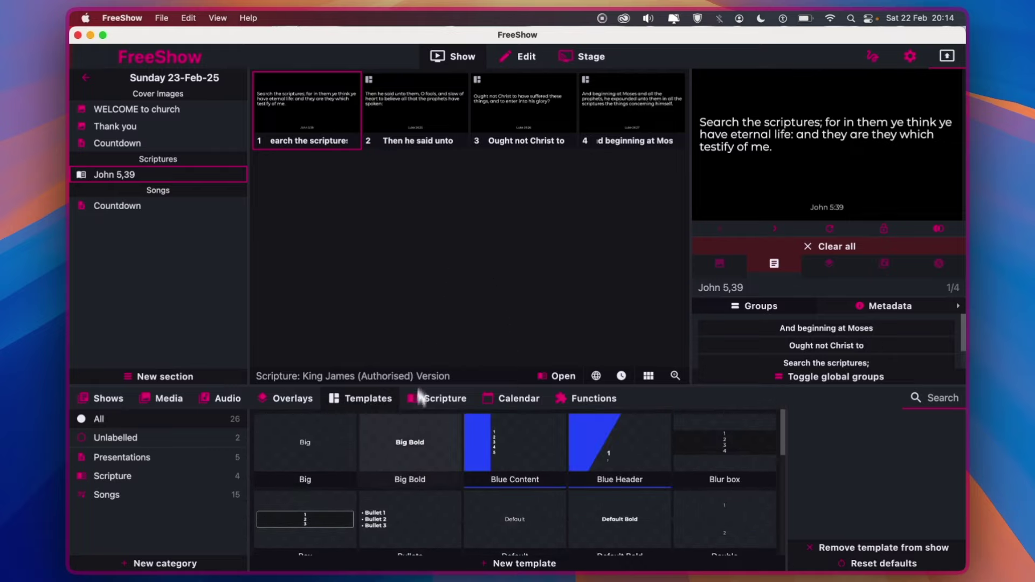
left_click(424, 448)
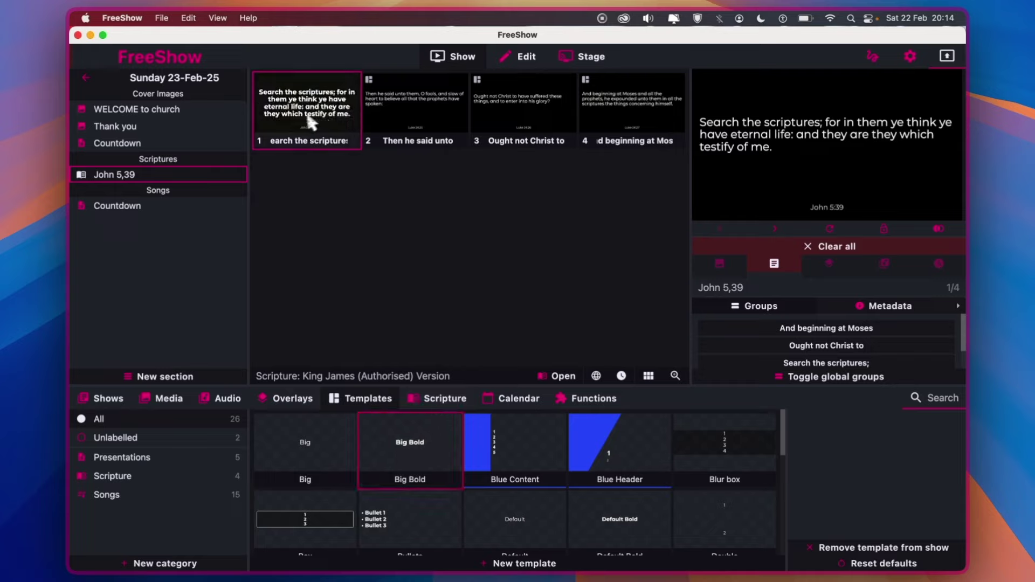
- Check the live output of each Luke 24 slide, finishing with the Big Bold John 5:39 slide live
left_click(405, 111)
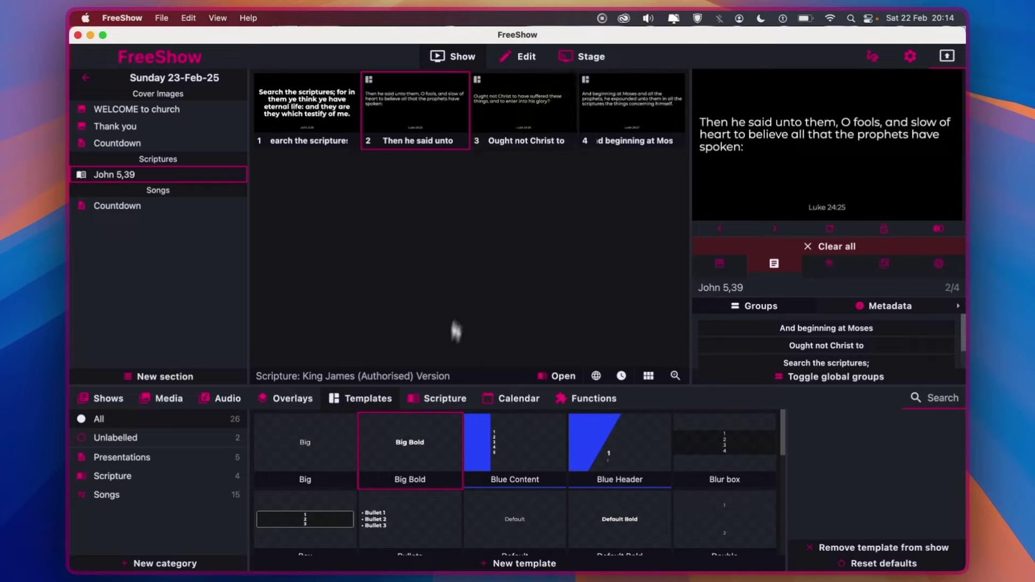
left_click(522, 127)
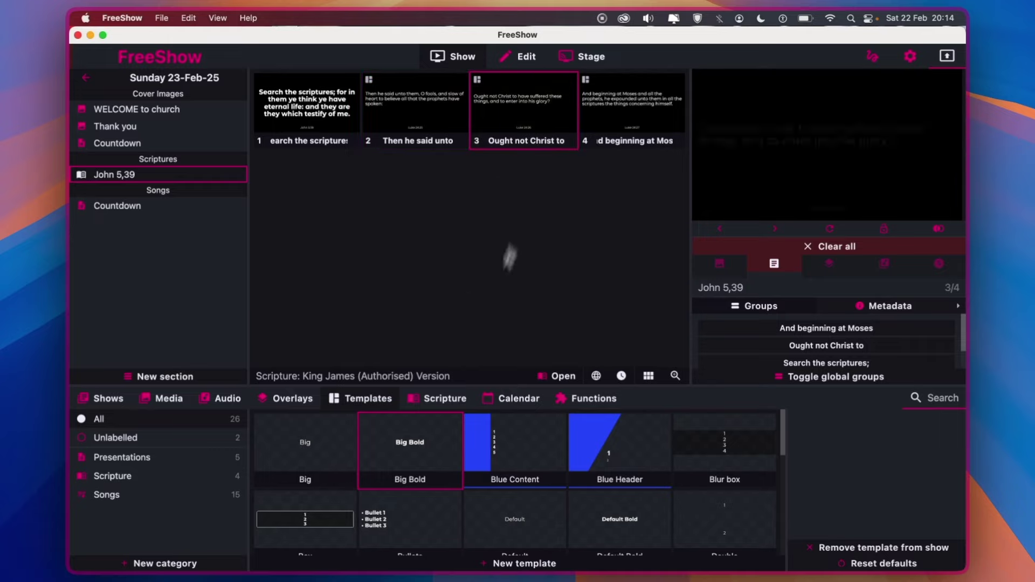
left_click(632, 114)
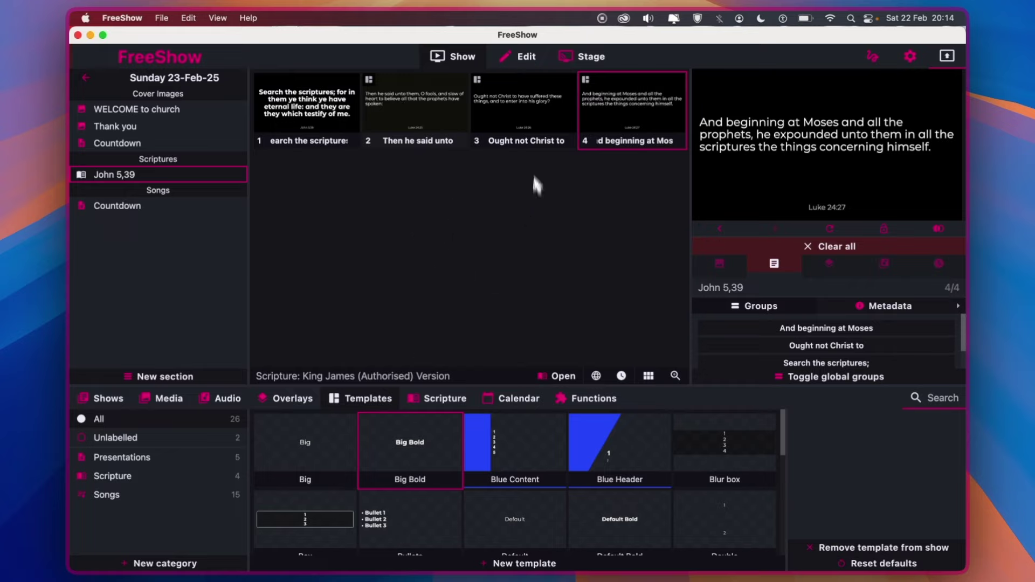
left_click(400, 111)
left_click(507, 135)
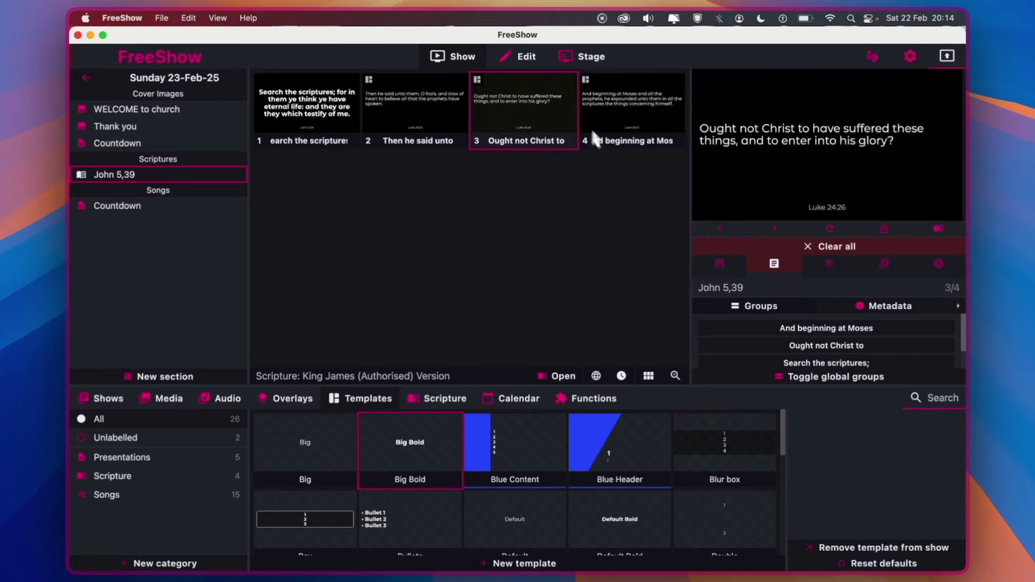
left_click(304, 122)
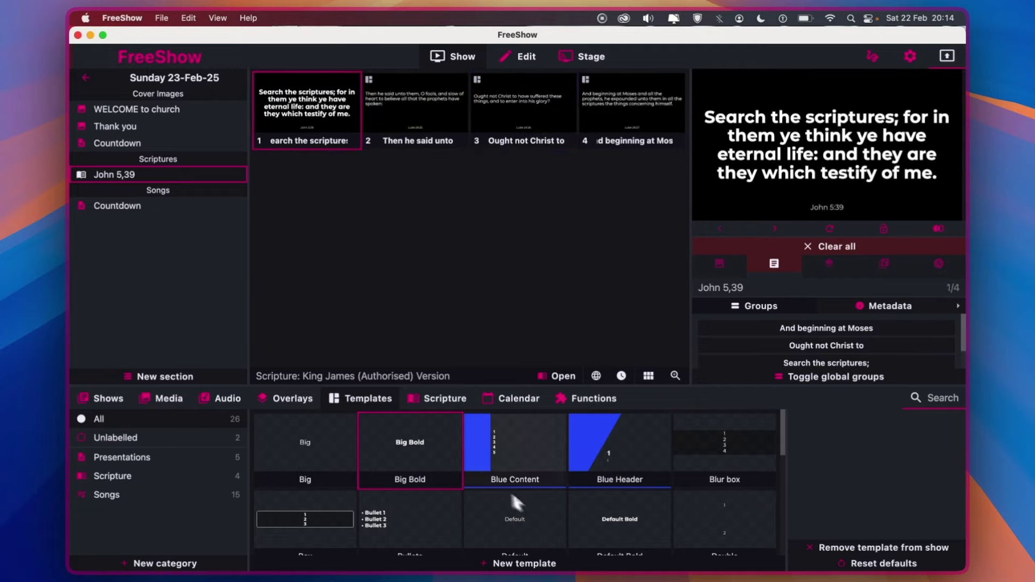
- Try the Big template on the John 5:39 slide, restore Big Bold, and check the three Luke 24 slides in the live output
left_click(331, 447)
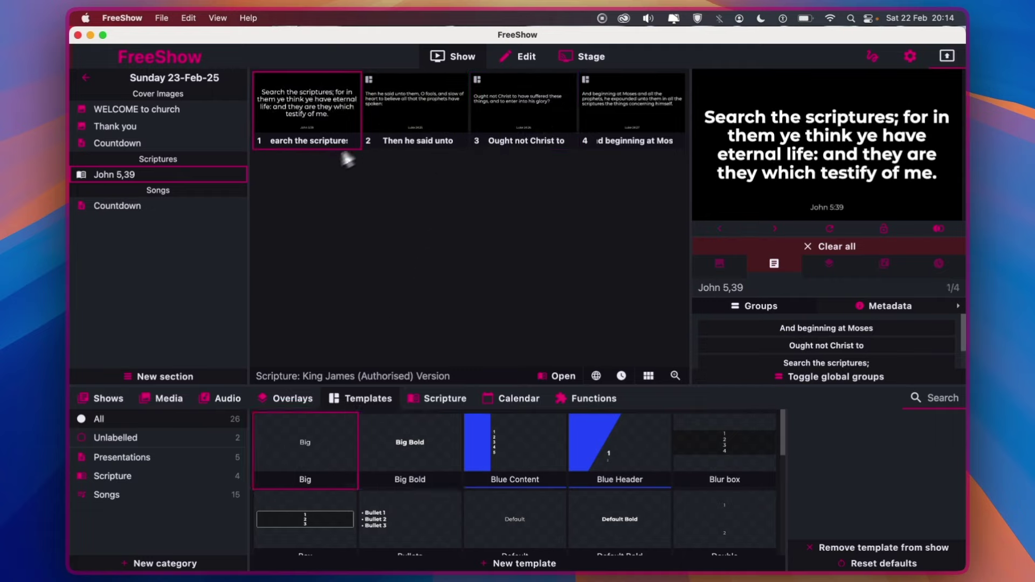
left_click(373, 119)
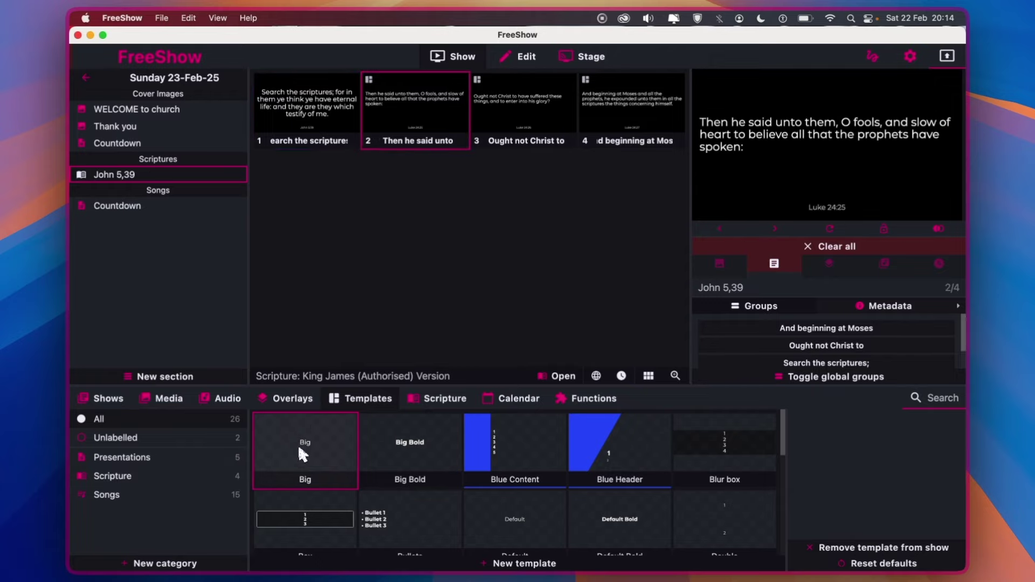
left_click(405, 453)
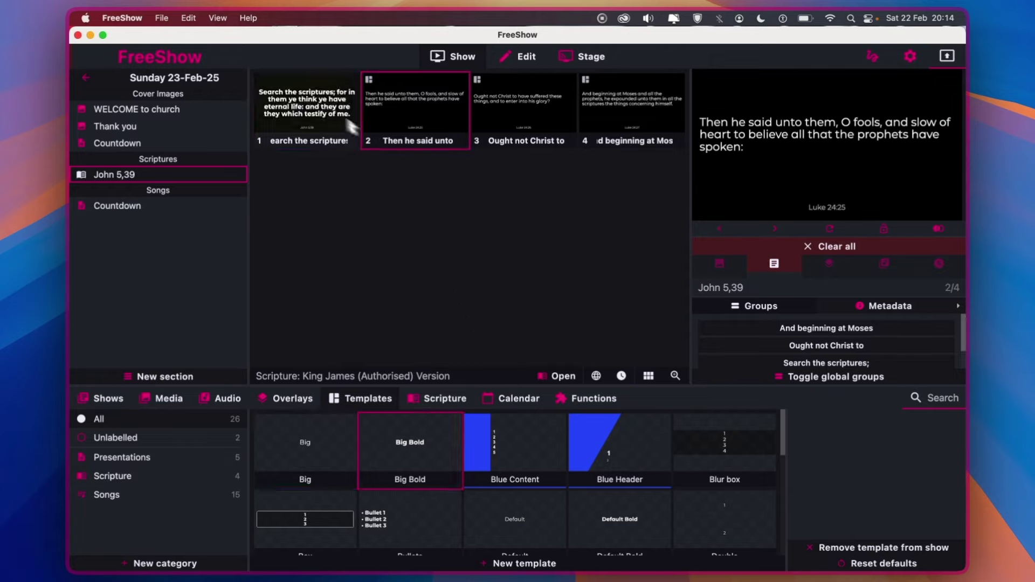
left_click(555, 107)
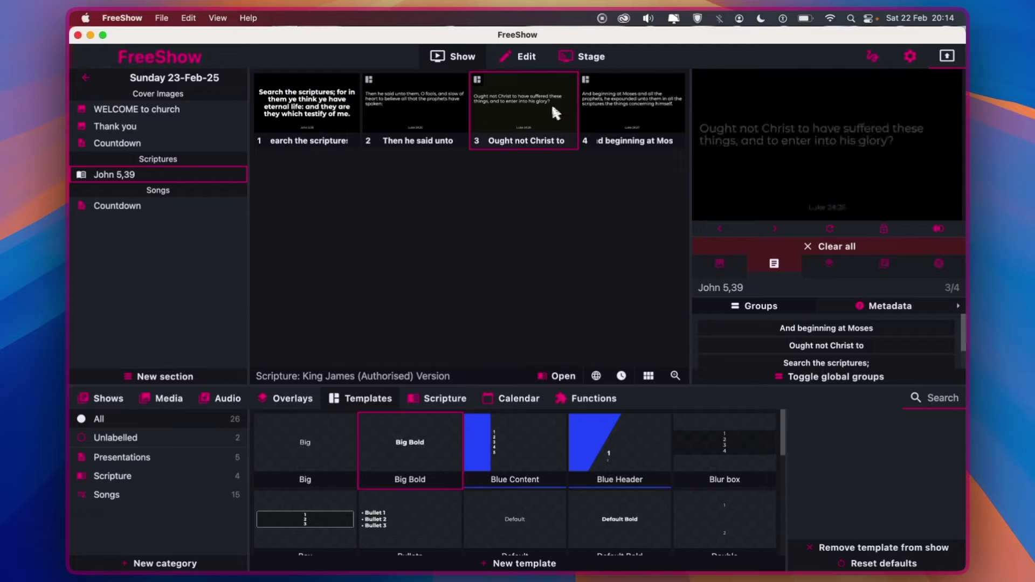
left_click(606, 109)
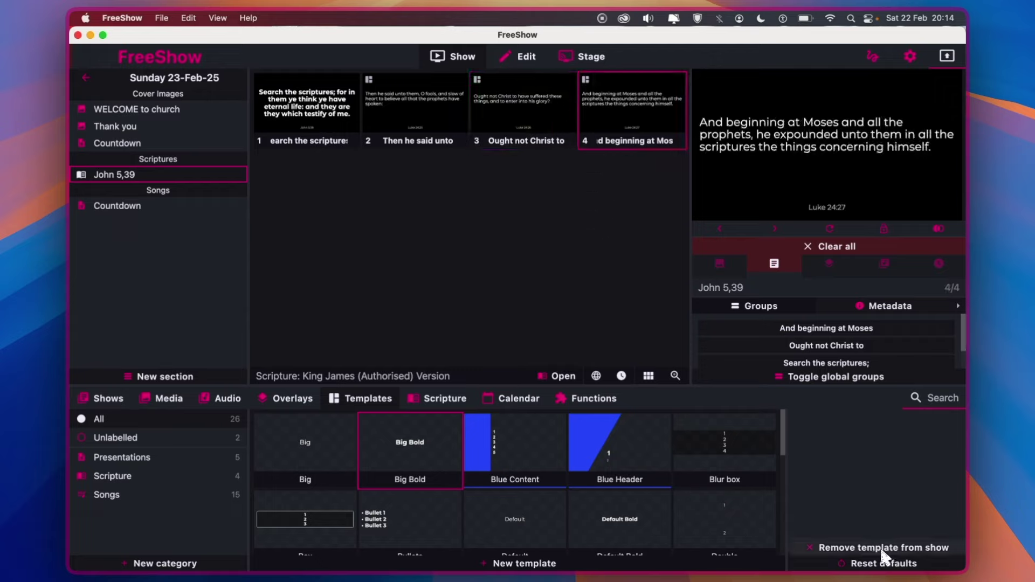
- Remove the template from the John 5,39 show, including its slide-level templates, and apply Big Bold to all its slides
left_click(885, 549)
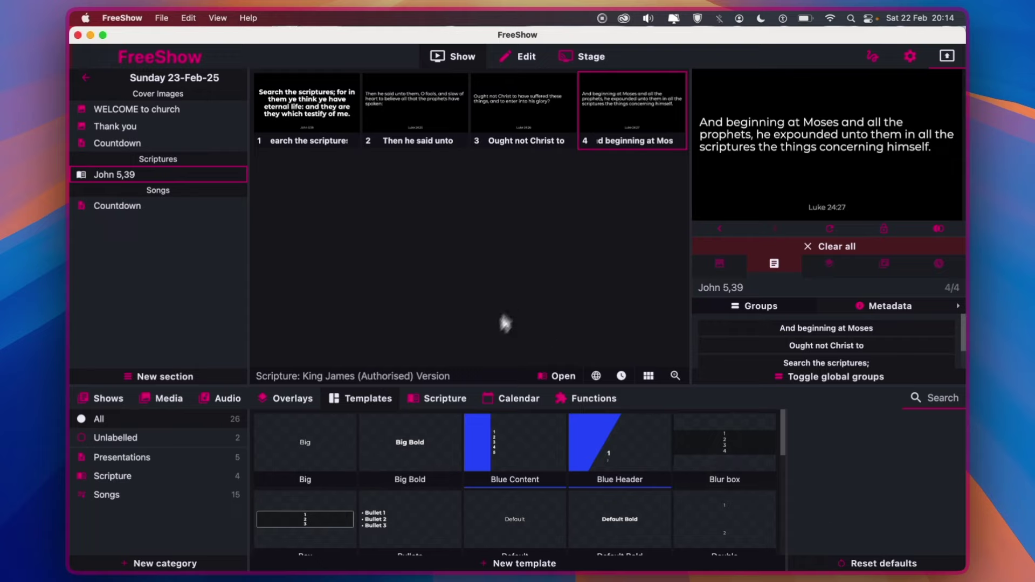
left_click(410, 465)
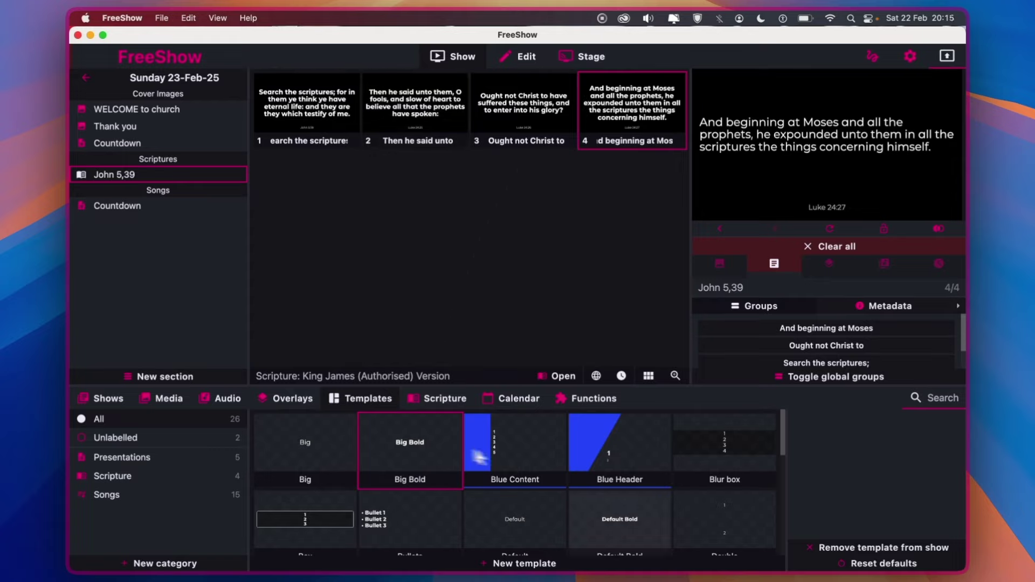
- Remove the show's template again and compare Big, Big Bold and Default Bold across all slides, finishing with Big Bold
left_click(885, 549)
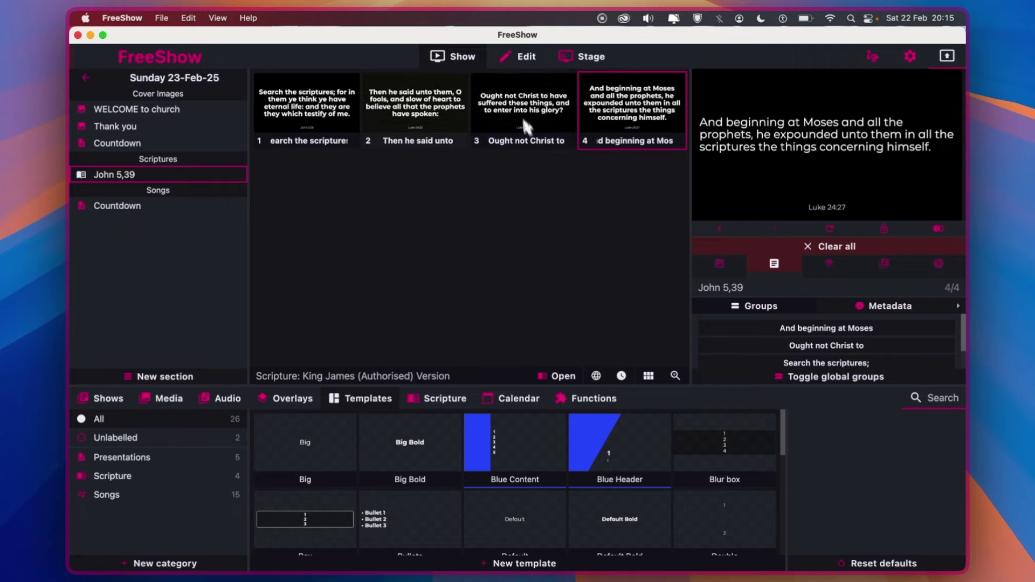
left_click(322, 447)
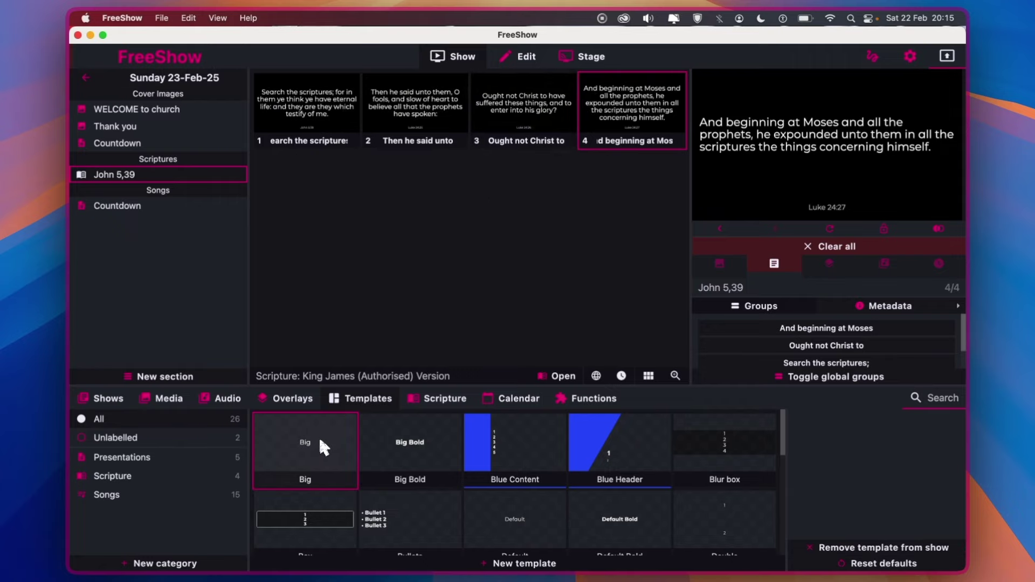
left_click(438, 459)
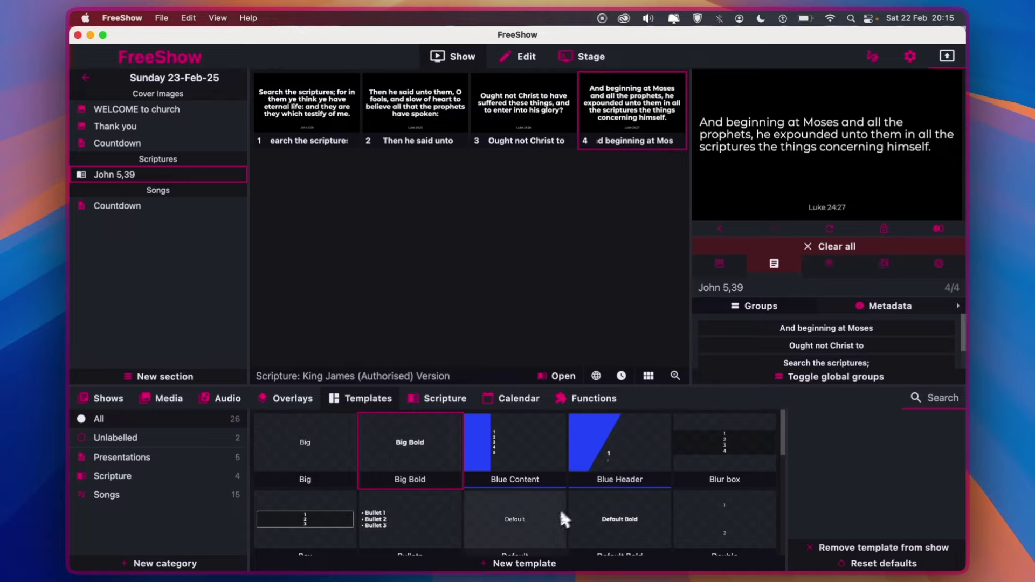
left_click(613, 527)
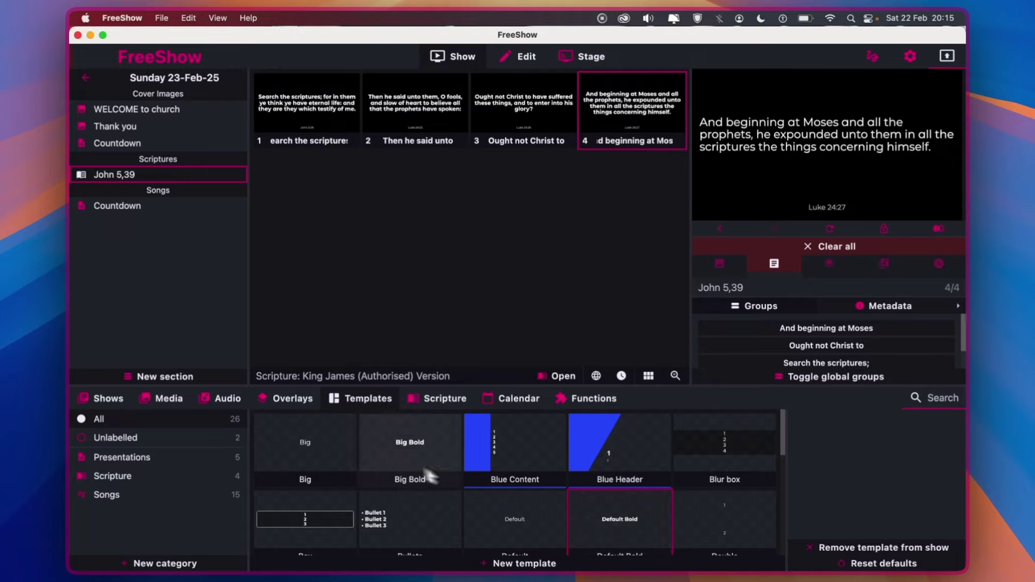
left_click(320, 441)
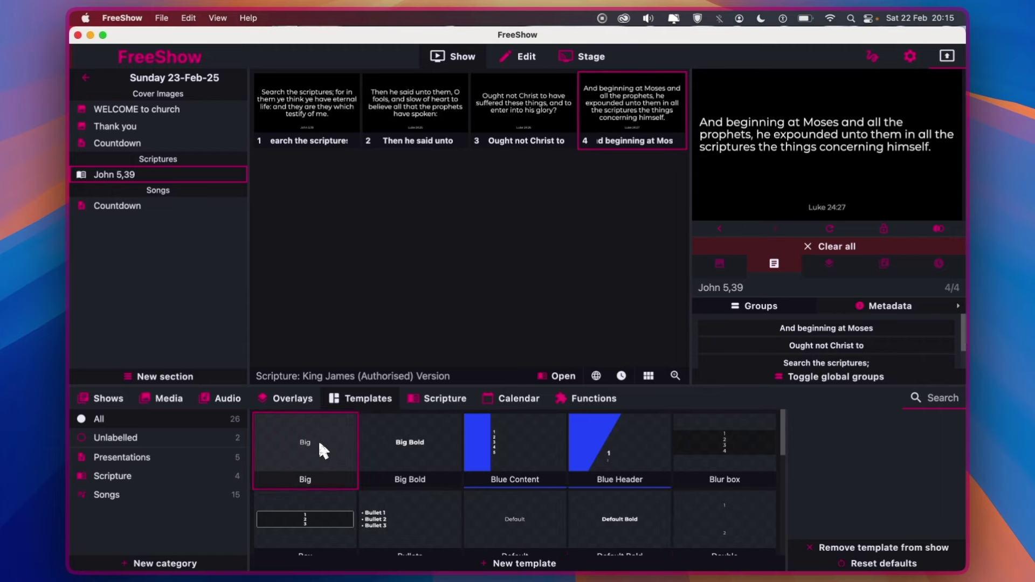
left_click(385, 444)
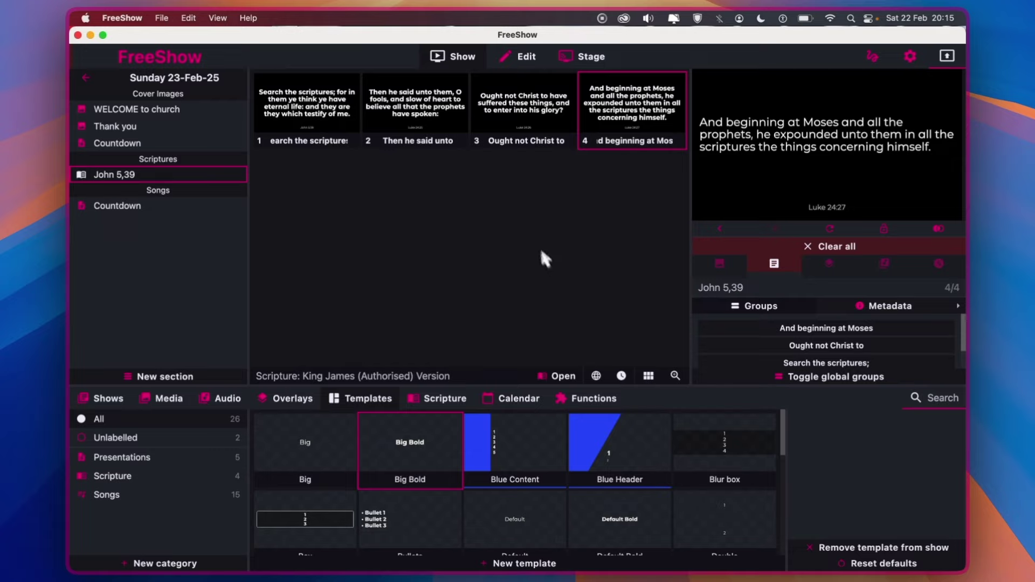
- Send the John 5:39, Luke 24:25 and Luke 24:26 slides live to check the Big Bold styling
left_click(346, 127)
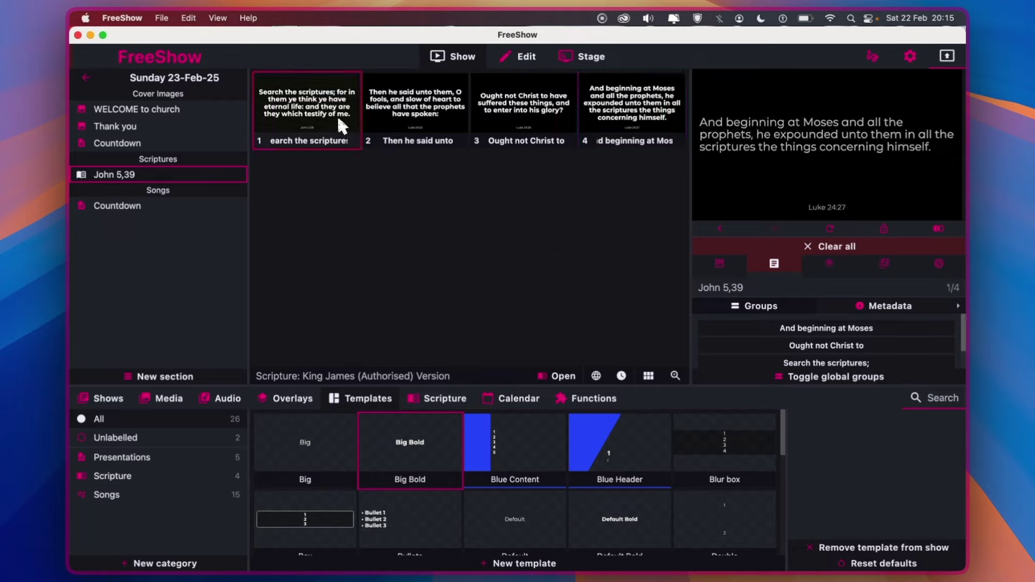
left_click(436, 120)
left_click(515, 116)
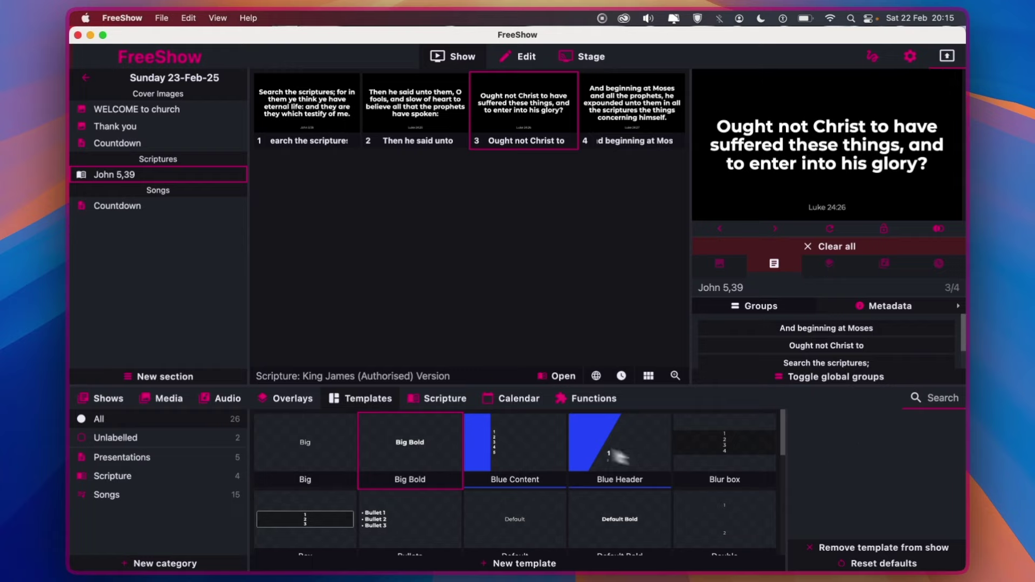
- Set the template for King James (Authorised) Version scripture slides to Big Bold
left_click(441, 400)
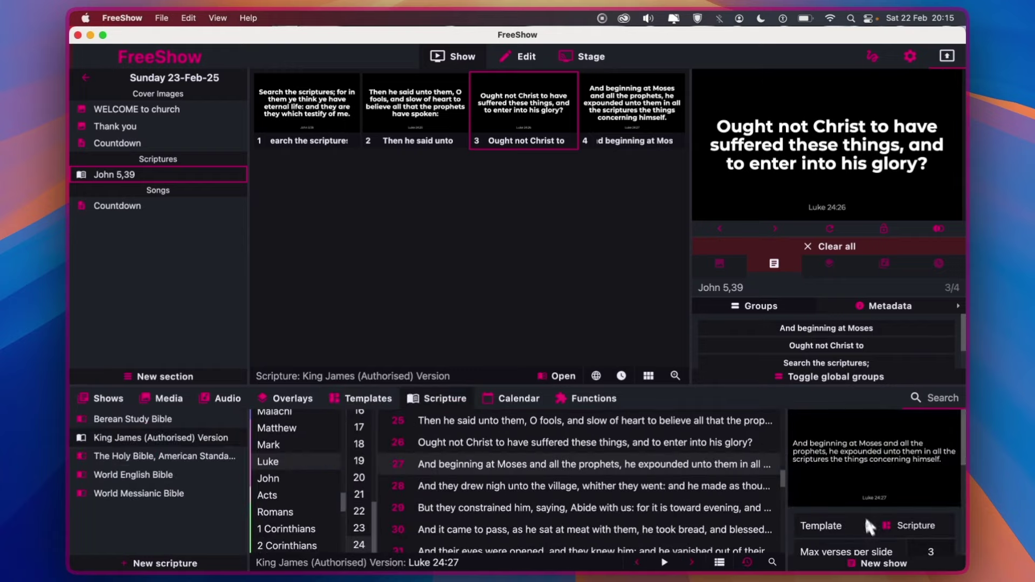
scroll(866, 515, "down", 2)
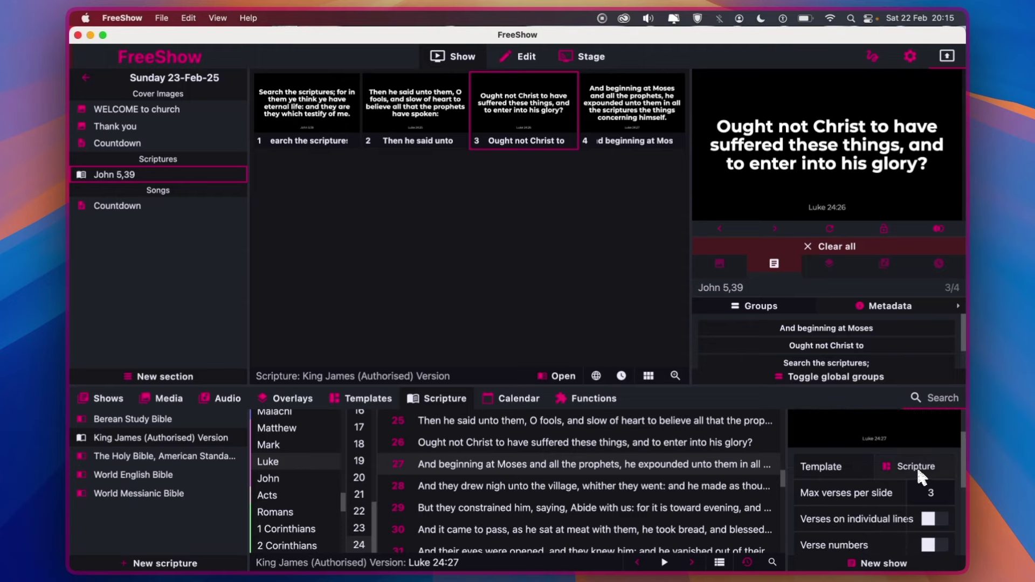
left_click(921, 467)
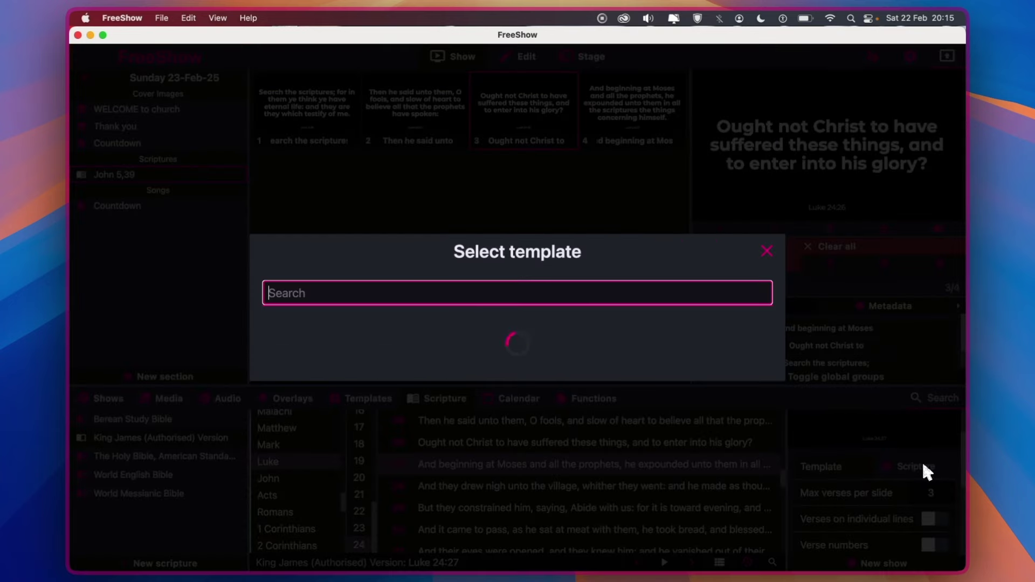
scroll(426, 377, "down", 1)
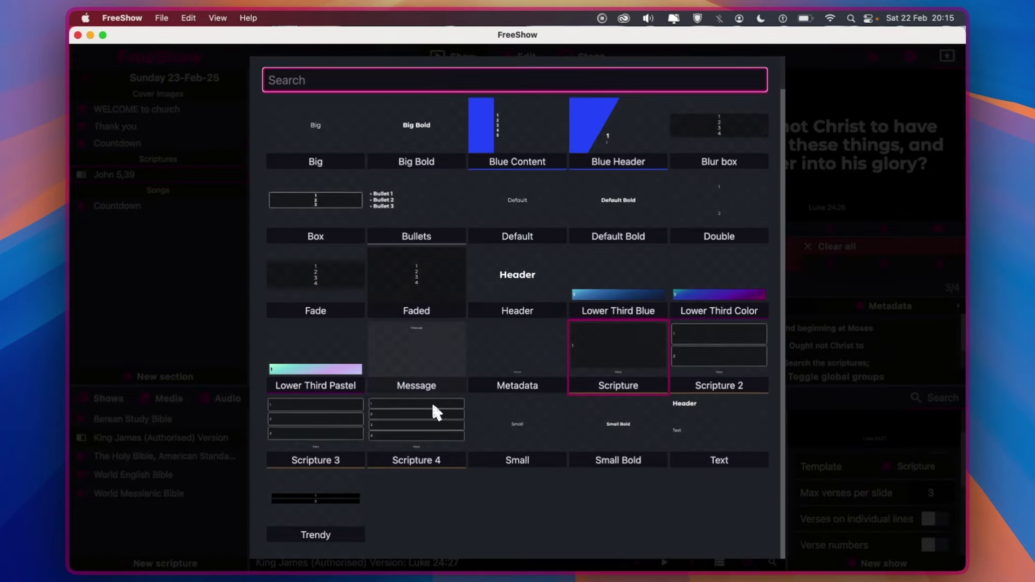
left_click(425, 128)
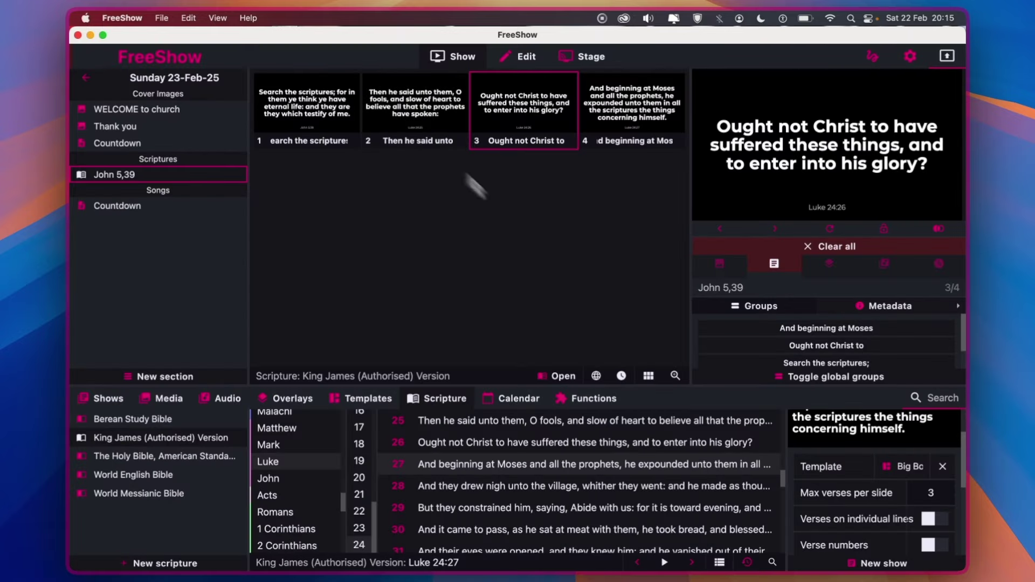
- Send Luke 24:30 live straight from the scripture browser and advance verse by verse to Luke 24:32
scroll(495, 544, "down", 2)
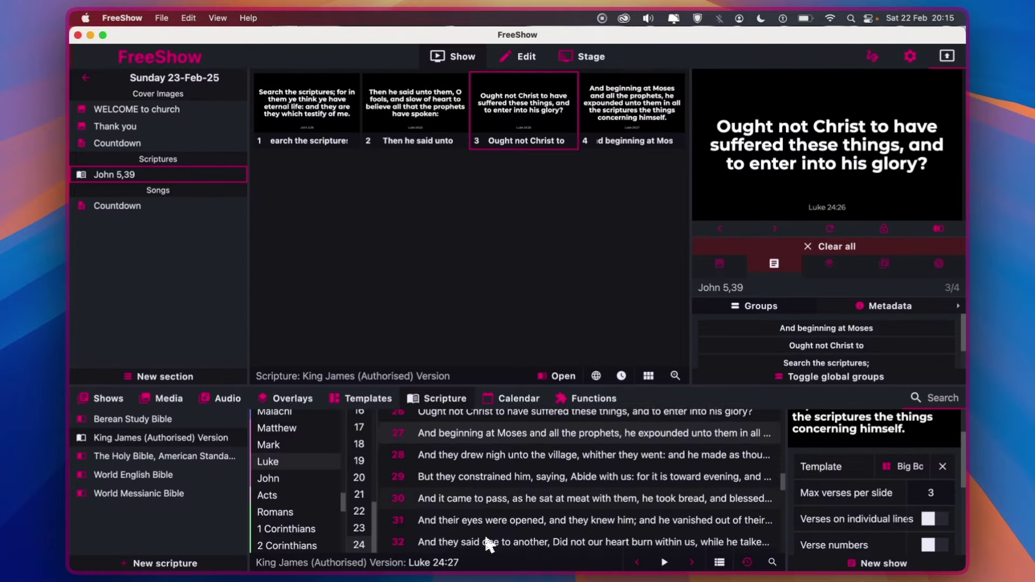
left_click(470, 490)
left_click(664, 563)
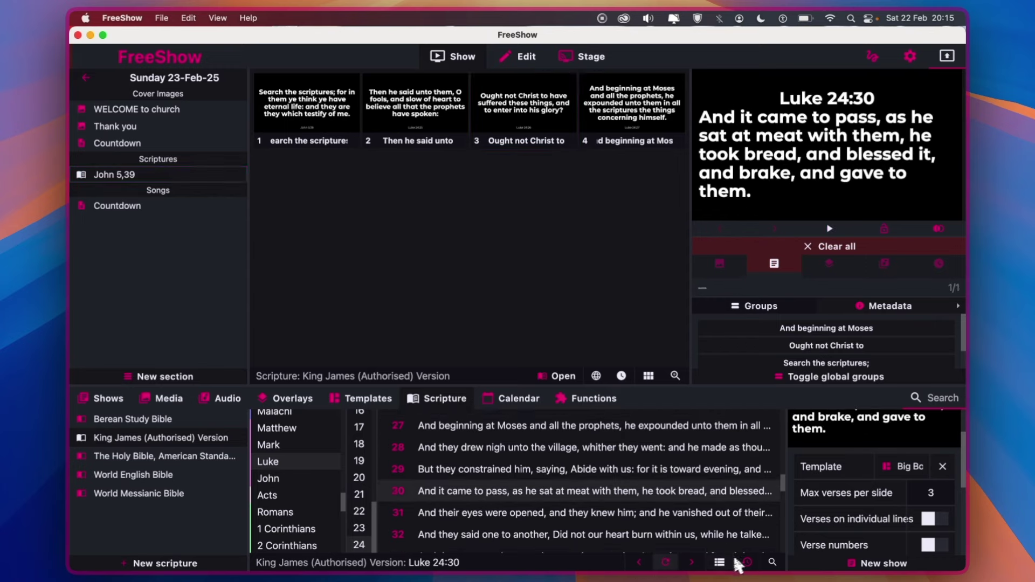
left_click(692, 564)
left_click(694, 563)
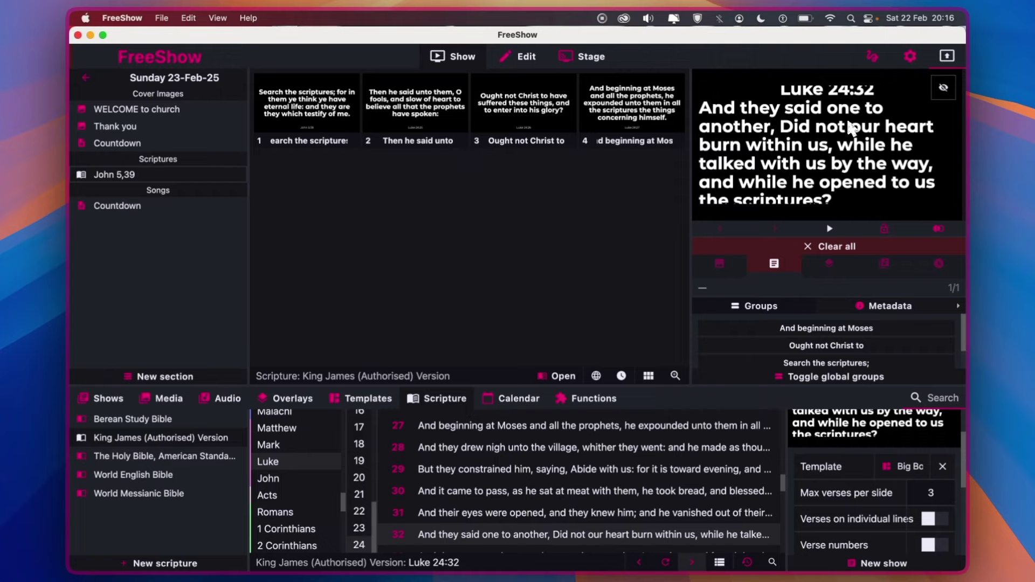
- Set the scripture slide template back to Scripture and show Luke 24:29 in the live output
left_click(913, 465)
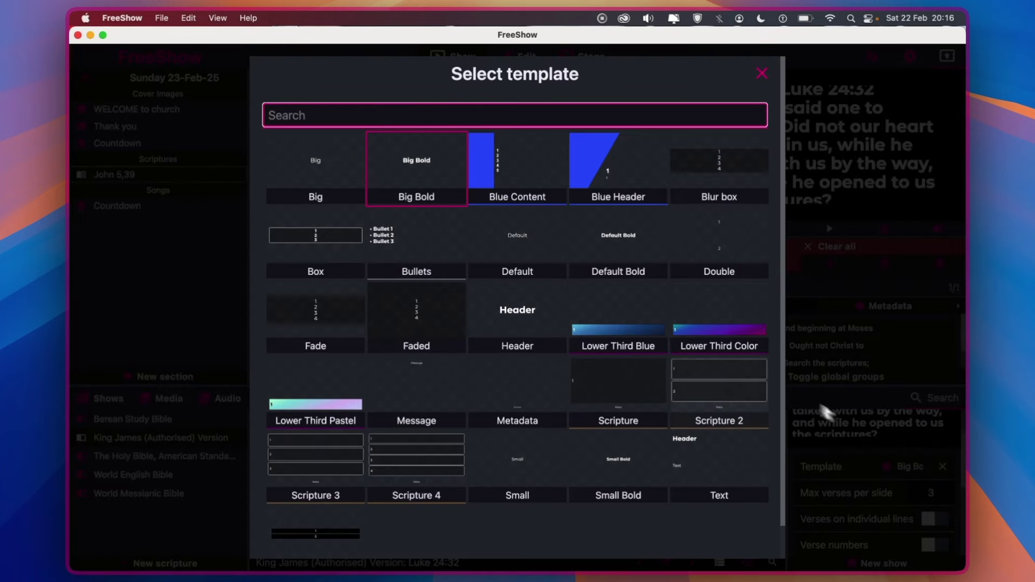
scroll(492, 381, "down", 1)
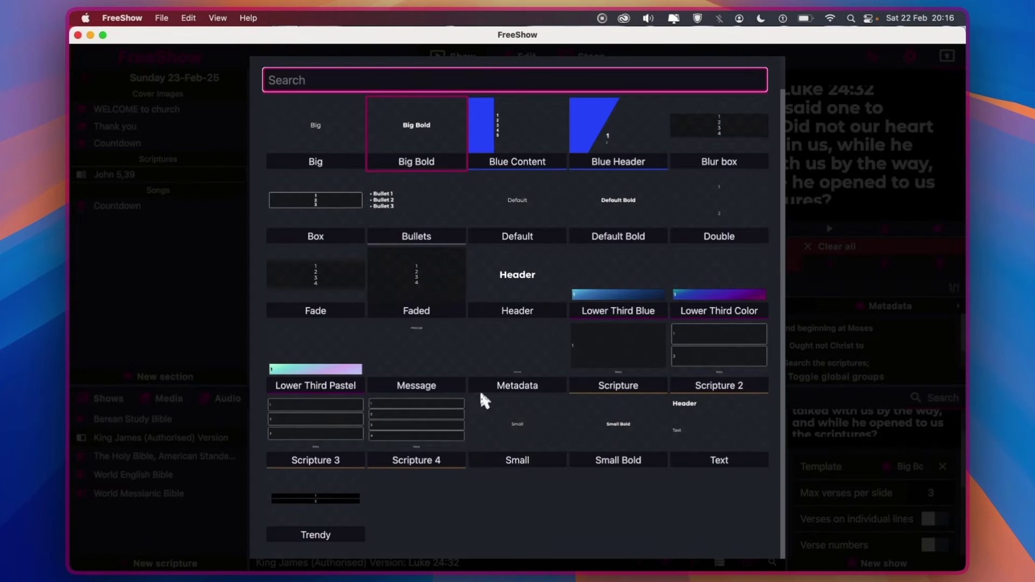
left_click(635, 348)
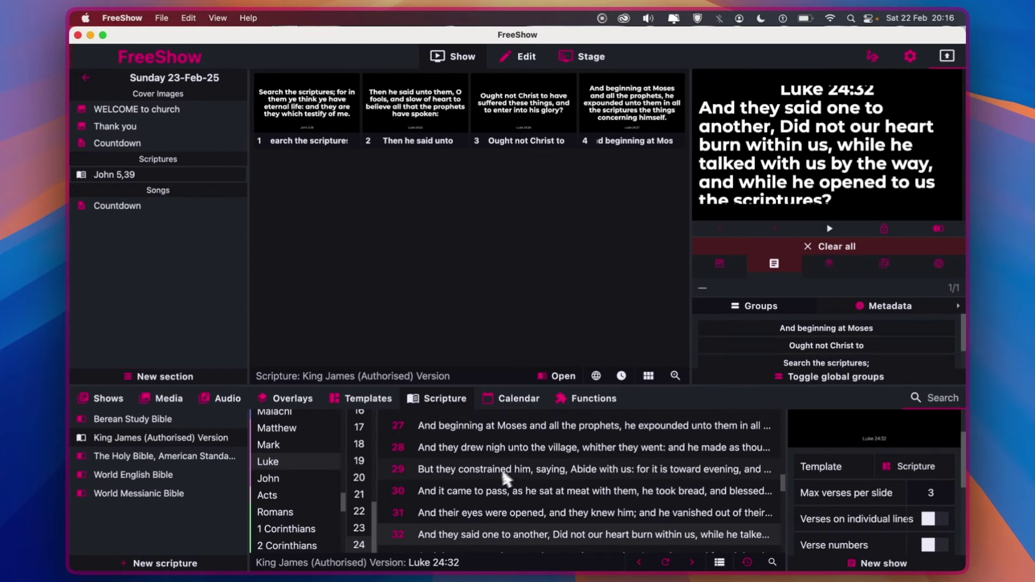
left_click(517, 470)
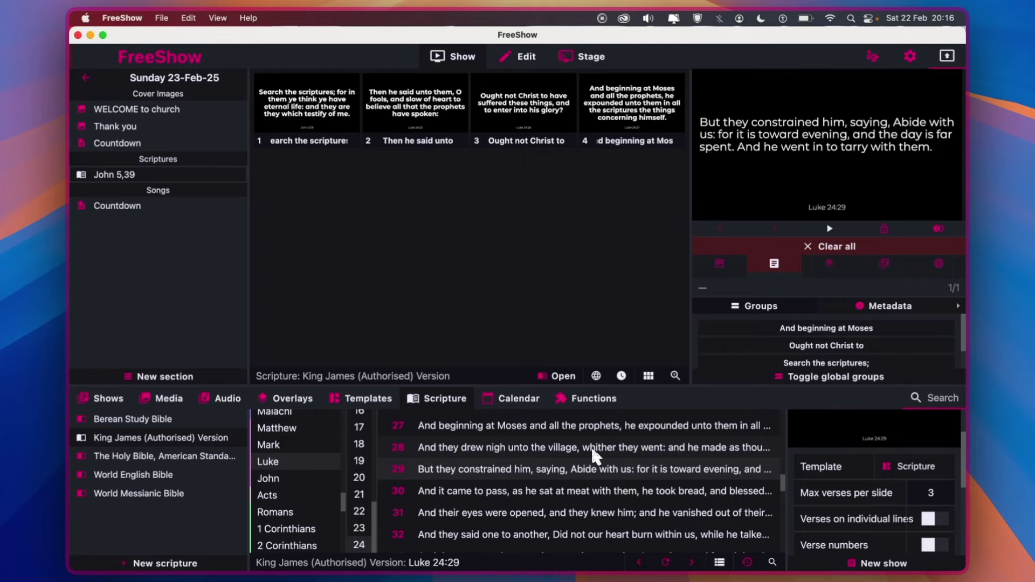
- Find the Default template among the slide templates and open it for editing
left_click(389, 406)
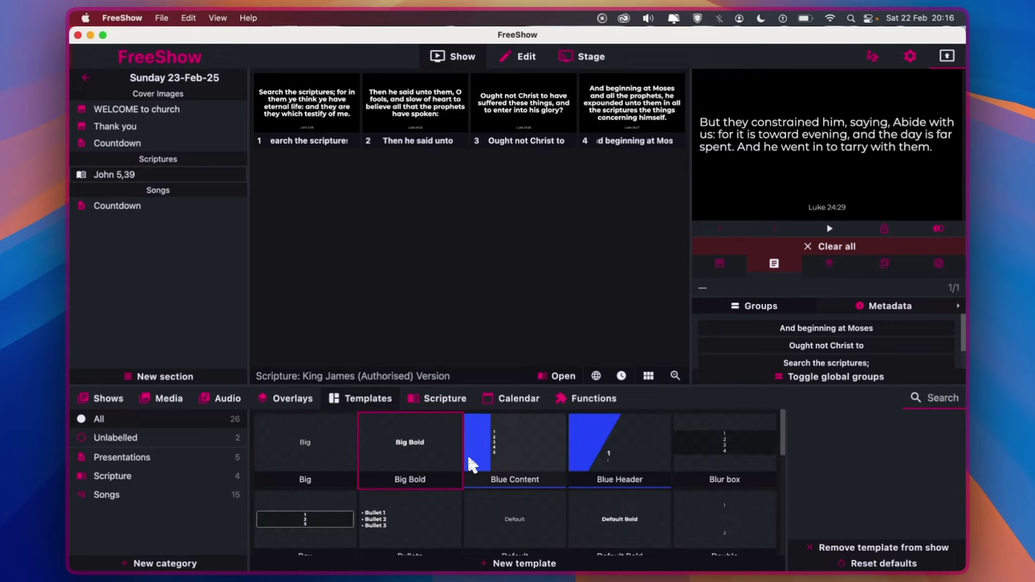
scroll(474, 467, "down", 2)
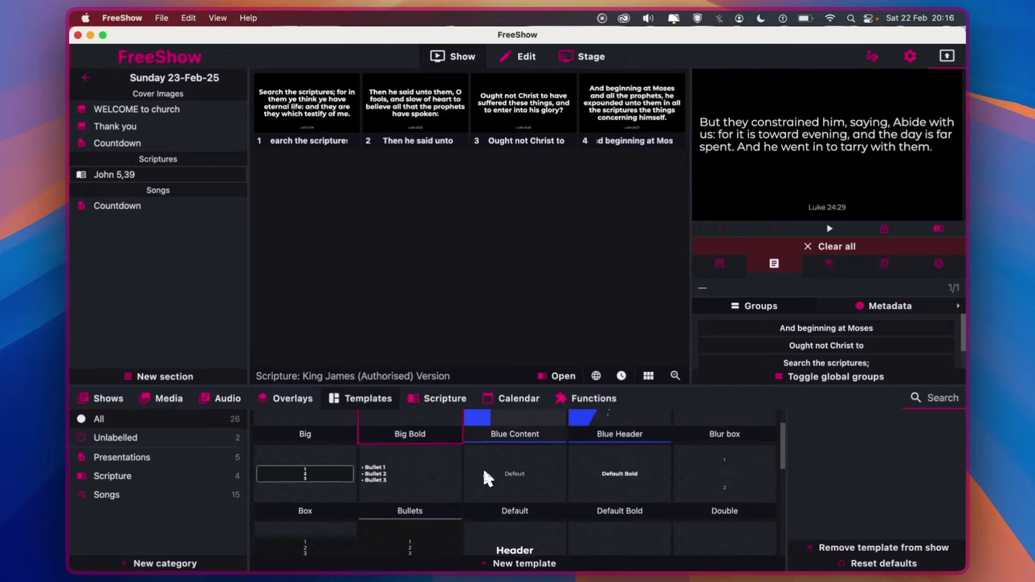
right_click(518, 479)
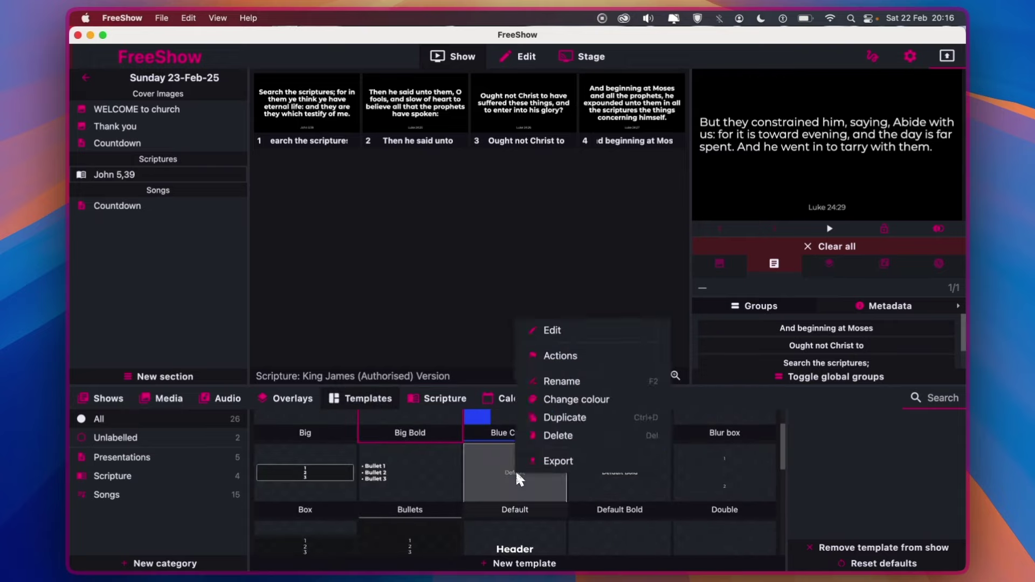
left_click(568, 337)
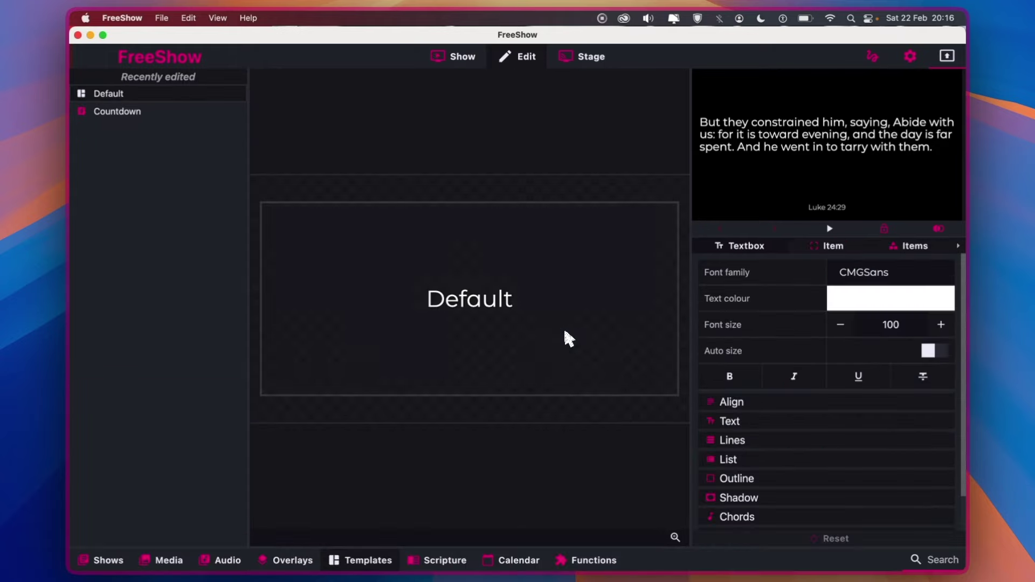
- Select the Default template's text, try the Cocogoose Pro font on it, and set its font family to Montserrat
left_click(510, 310)
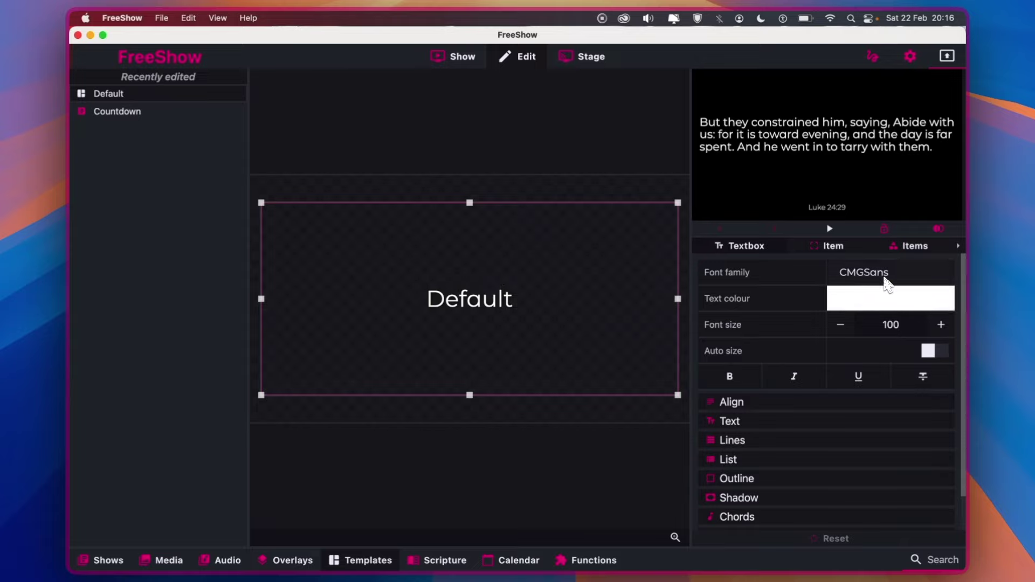
left_click_drag(548, 307, 416, 300)
left_click(891, 273)
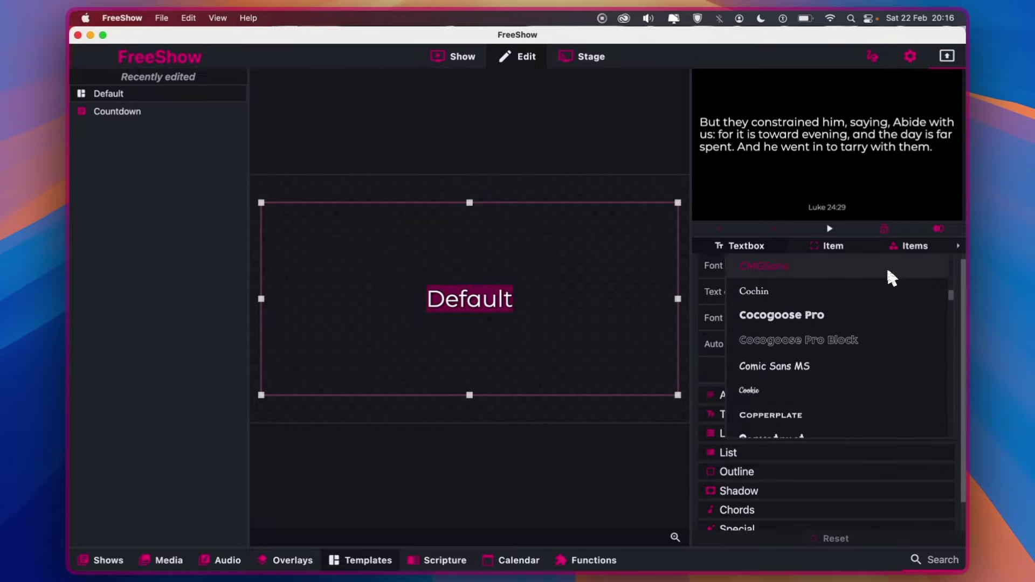
left_click(832, 324)
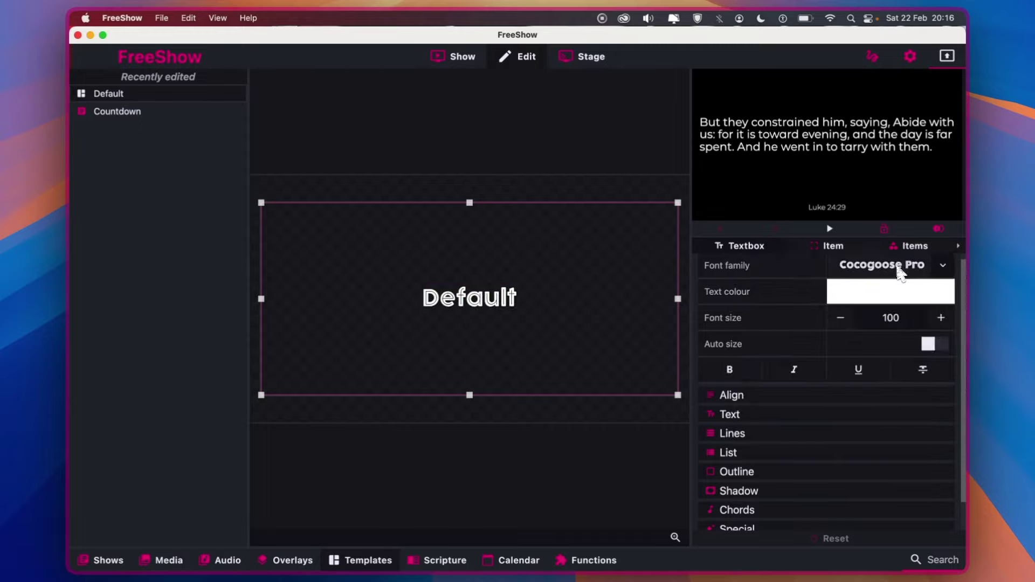
left_click(901, 272)
scroll(848, 365, "down", 5)
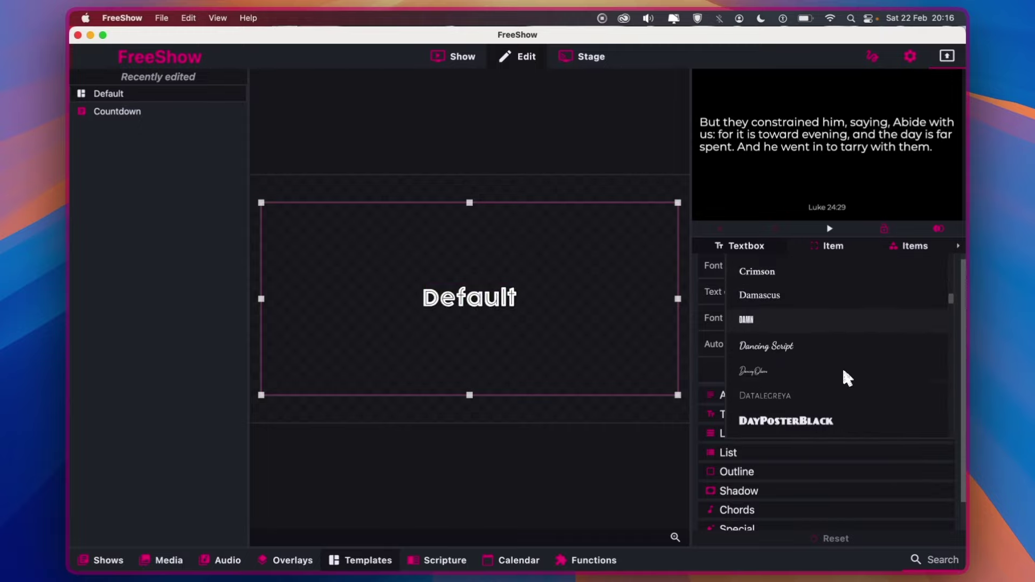
scroll(846, 378, "down", 5)
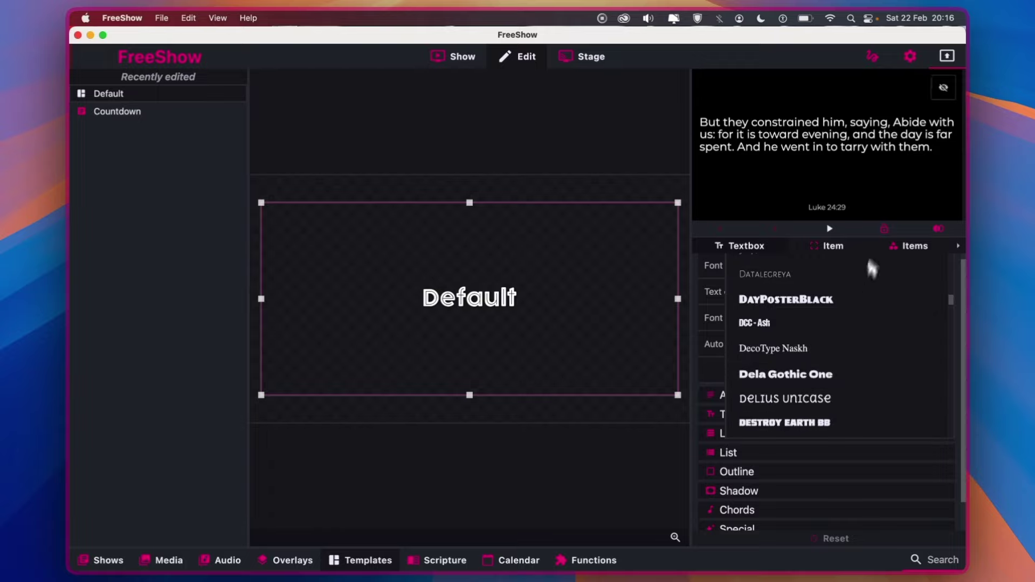
scroll(833, 321, "down", 10)
scroll(832, 322, "down", 6)
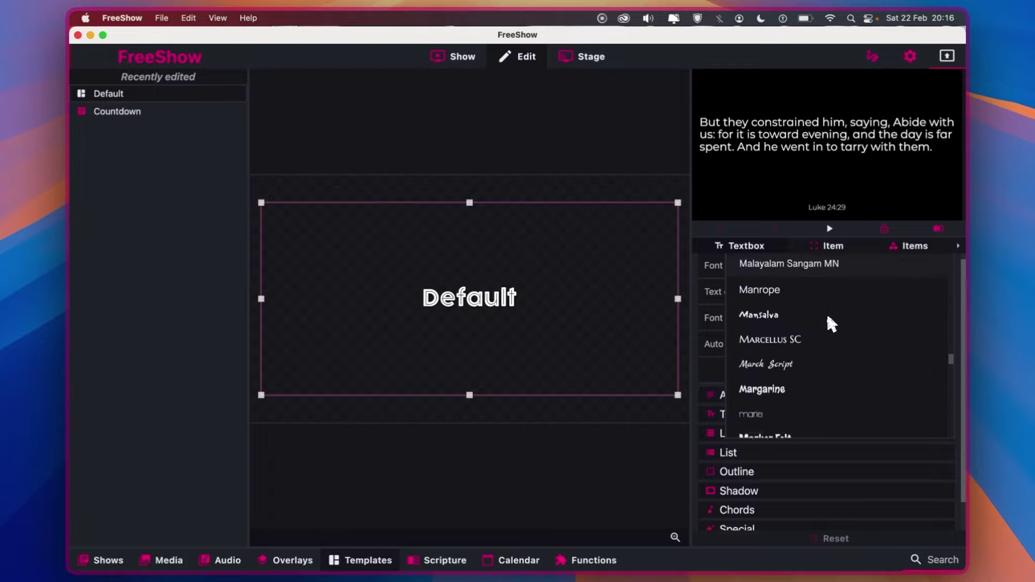
scroll(831, 322, "down", 5)
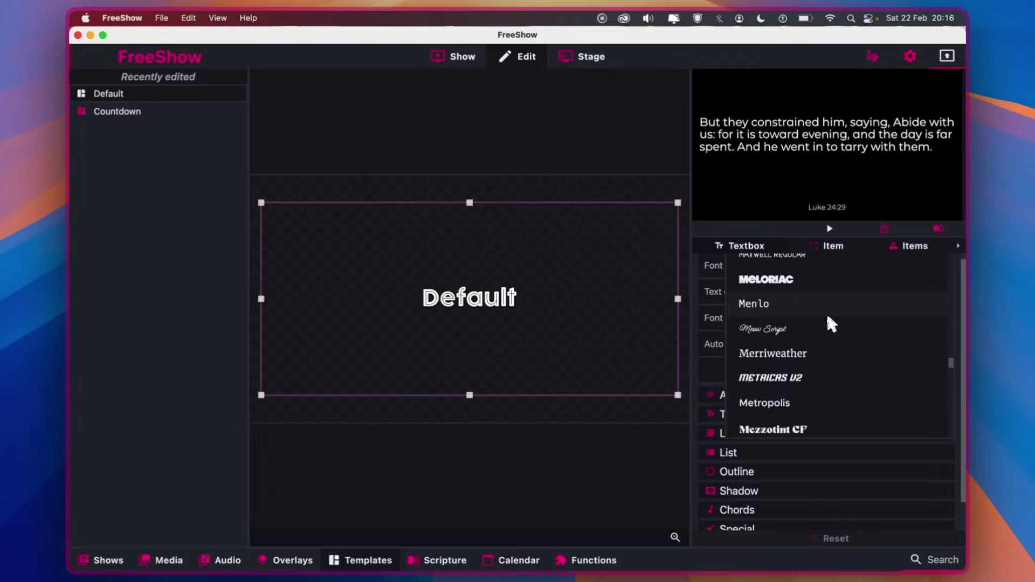
scroll(832, 324, "down", 3)
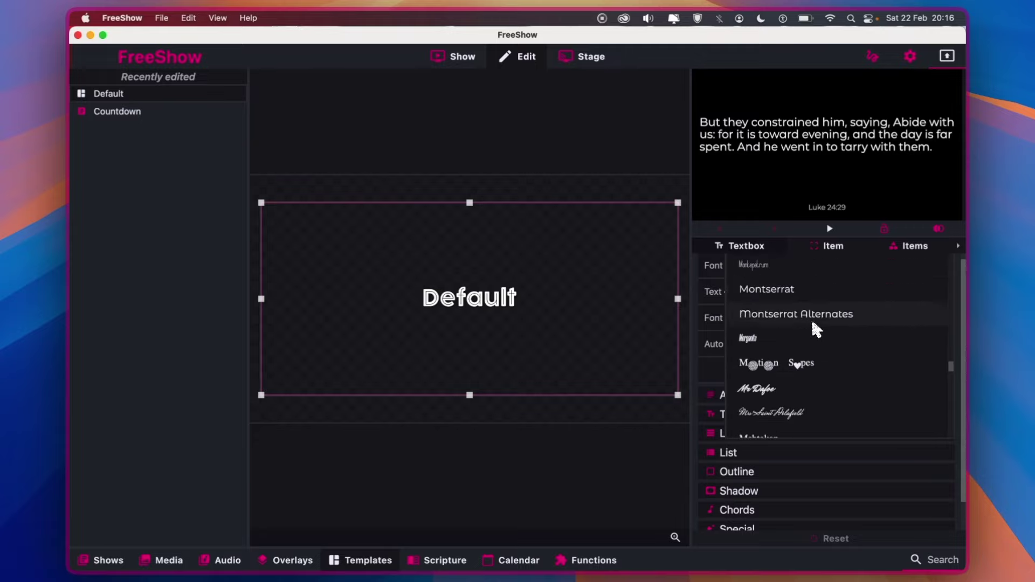
left_click(808, 299)
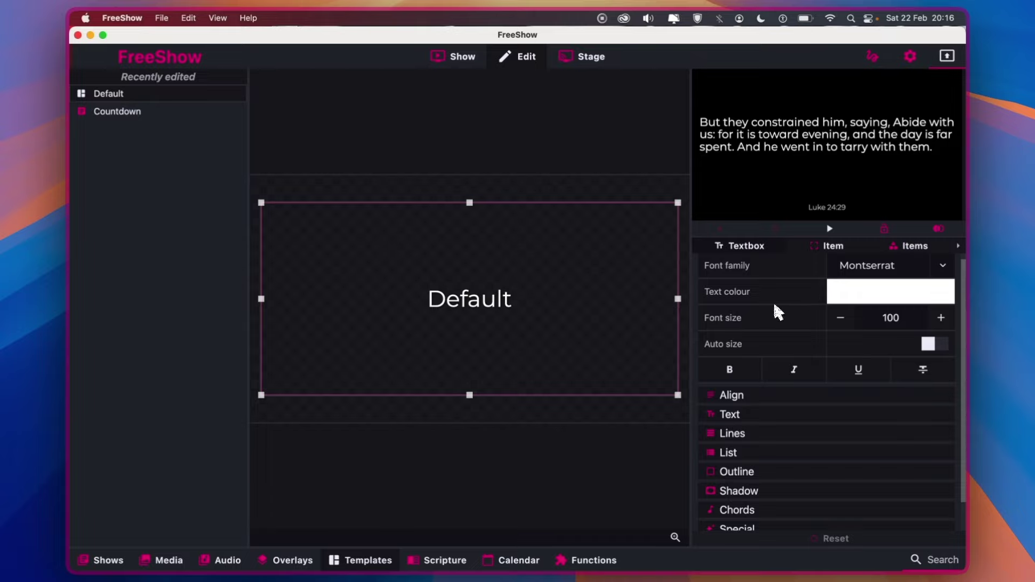
- Browse the Montserrat styles and set the Default template's text to ExtraBold
left_click(950, 275)
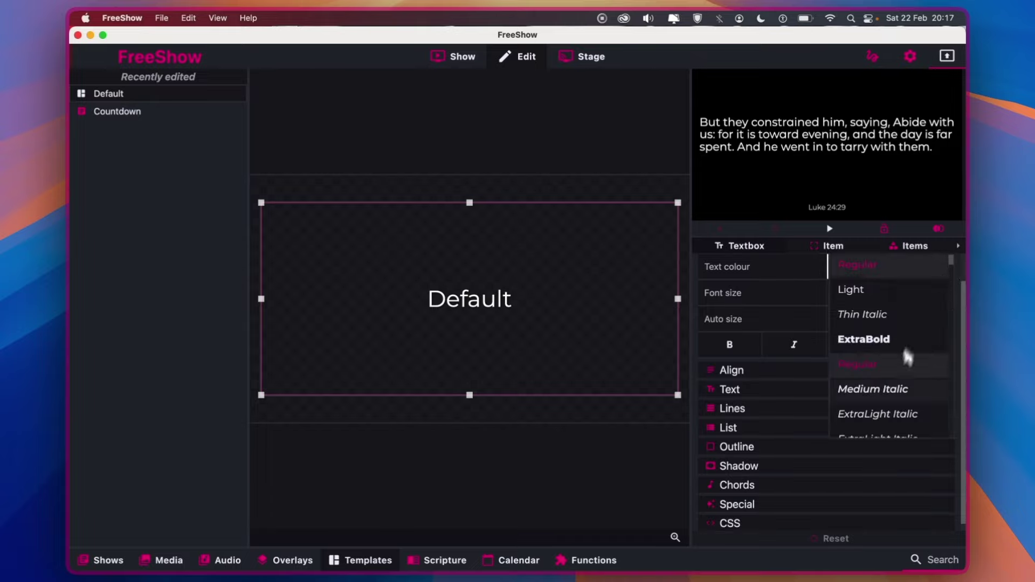
scroll(883, 372, "down", 5)
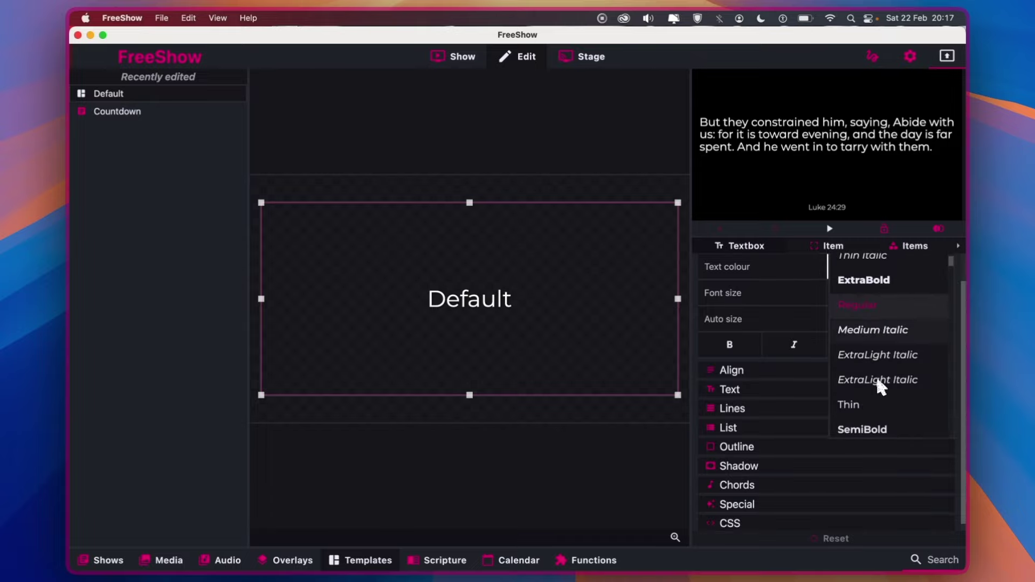
scroll(881, 386, "down", 5)
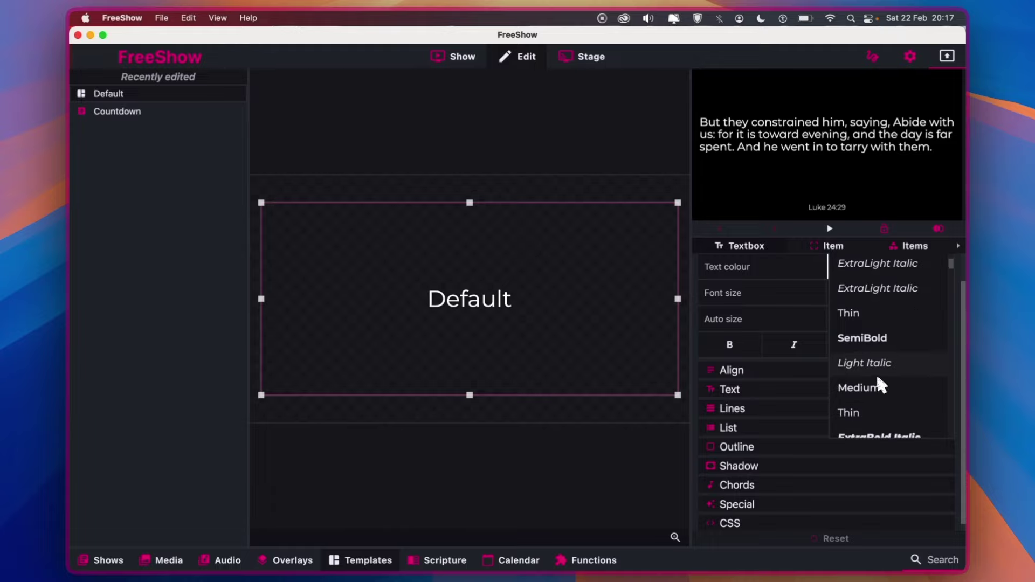
scroll(882, 364, "down", 5)
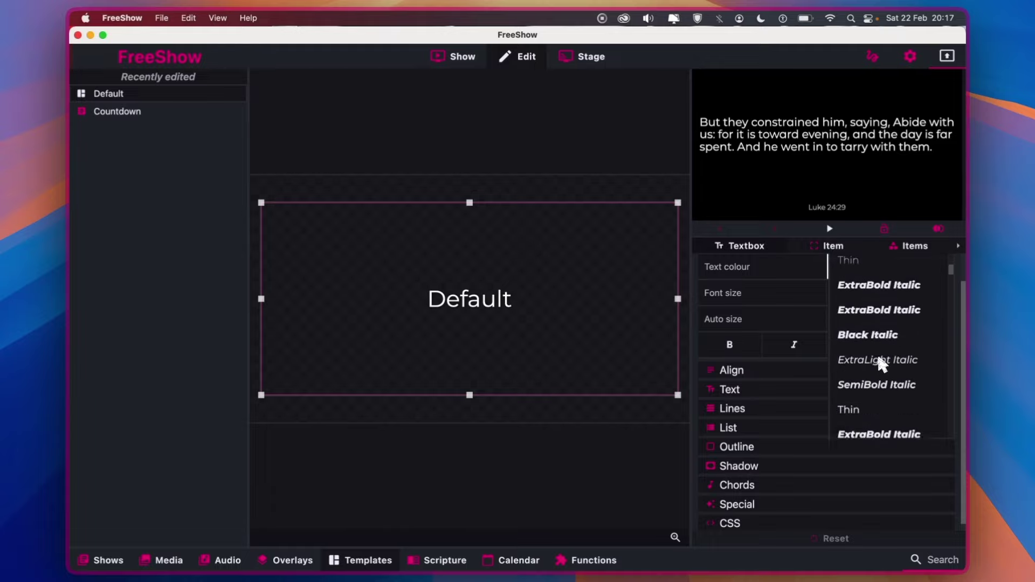
scroll(883, 364, "up", 4)
scroll(882, 365, "up", 10)
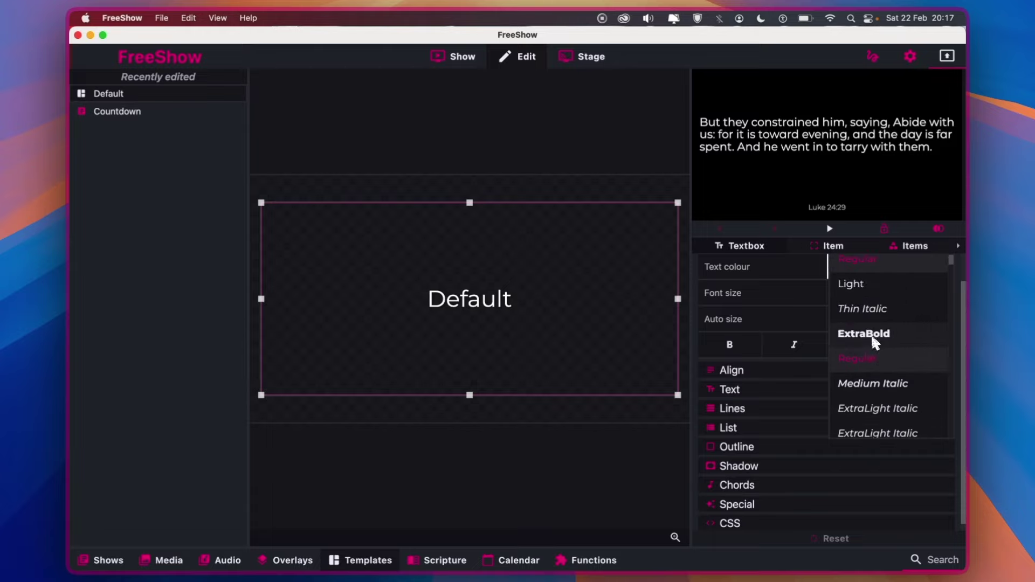
left_click(875, 340)
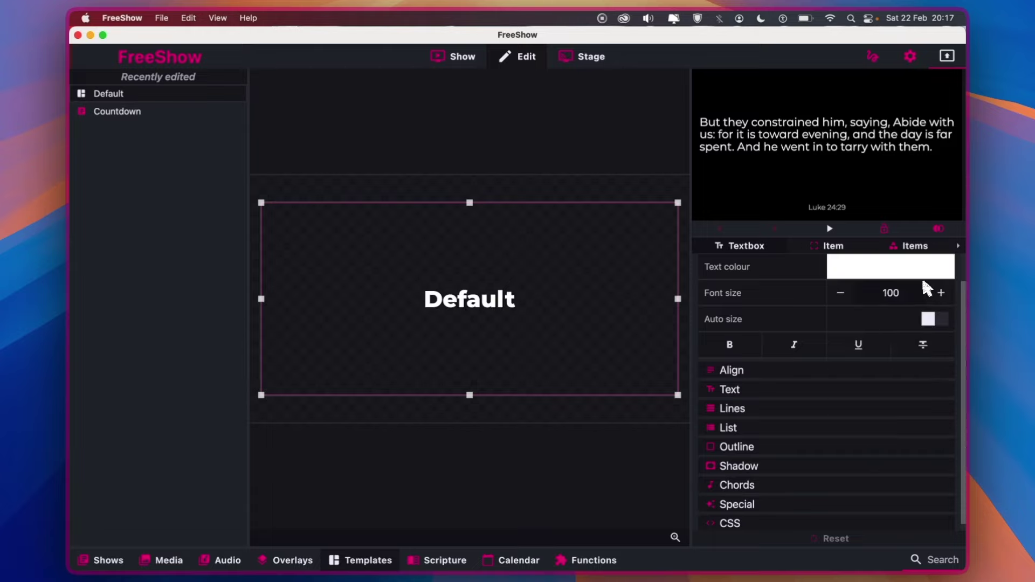
- Set the Montserrat style of the Default template's text to SemiBold
scroll(924, 286, "up", 2)
left_click(943, 272)
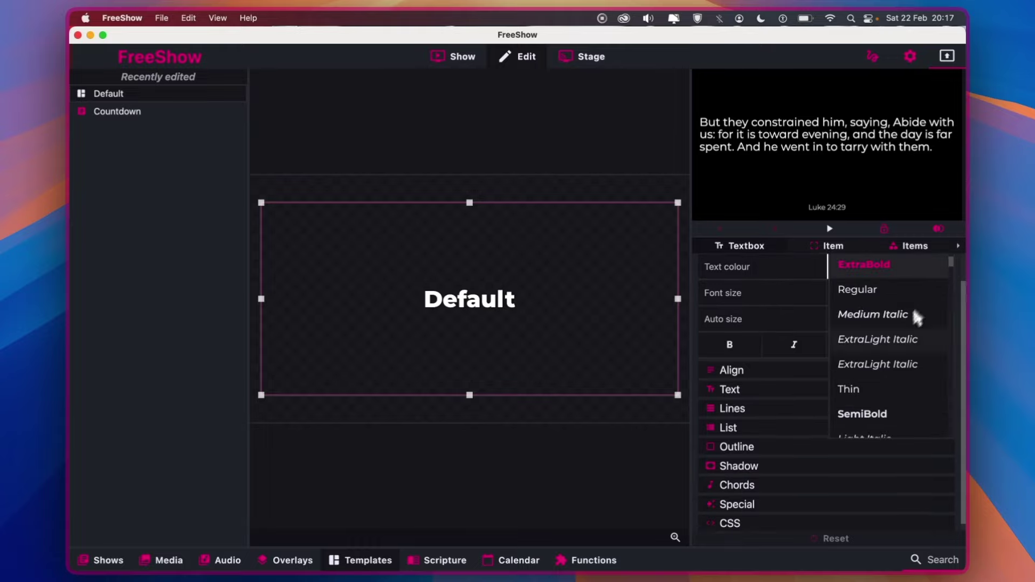
left_click(879, 412)
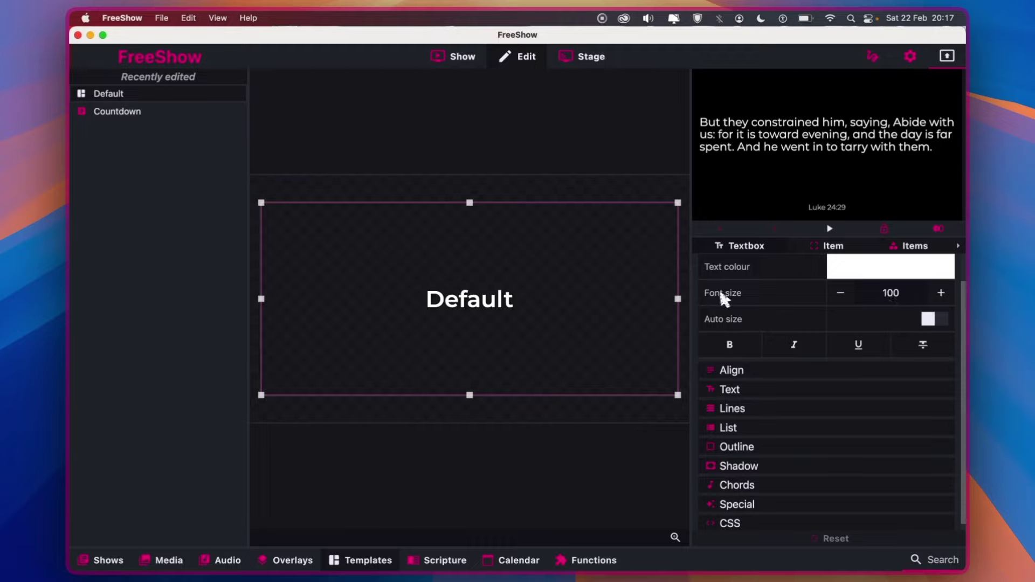
- Set the font size of the Default template's text to 90
left_click(841, 294)
left_click(842, 294)
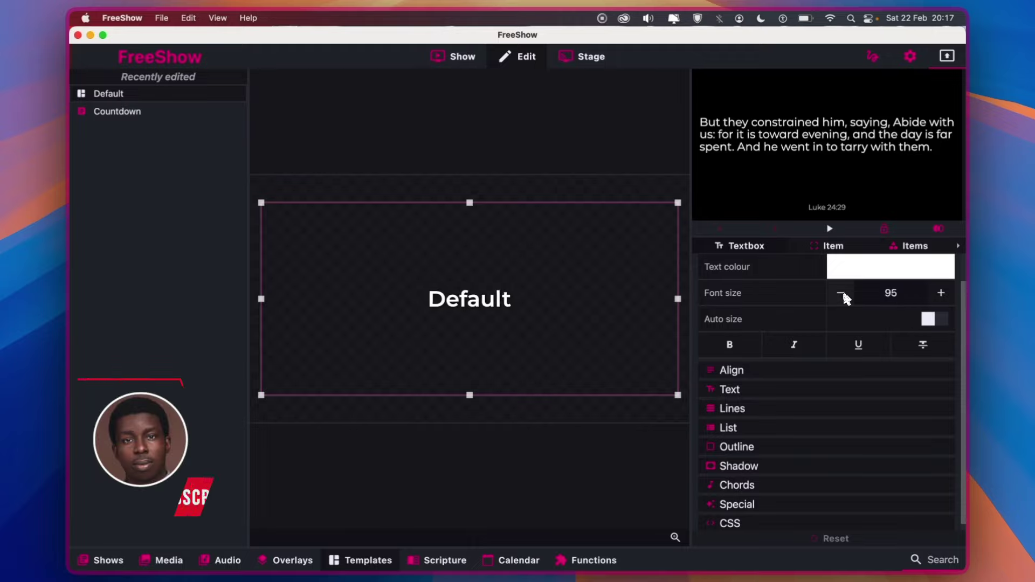
left_click(842, 294)
left_click(841, 294)
left_click(844, 295)
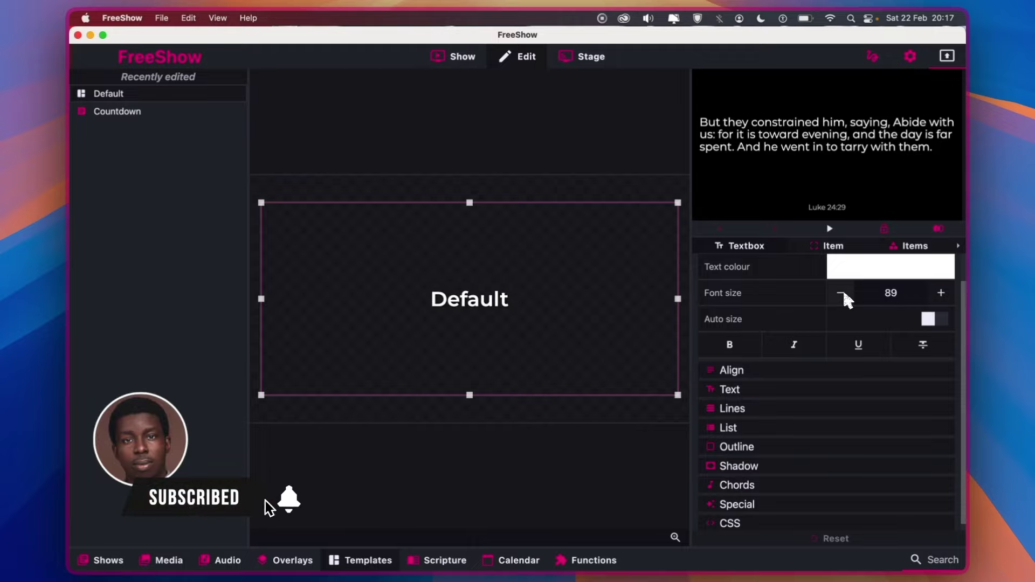
left_click(941, 294)
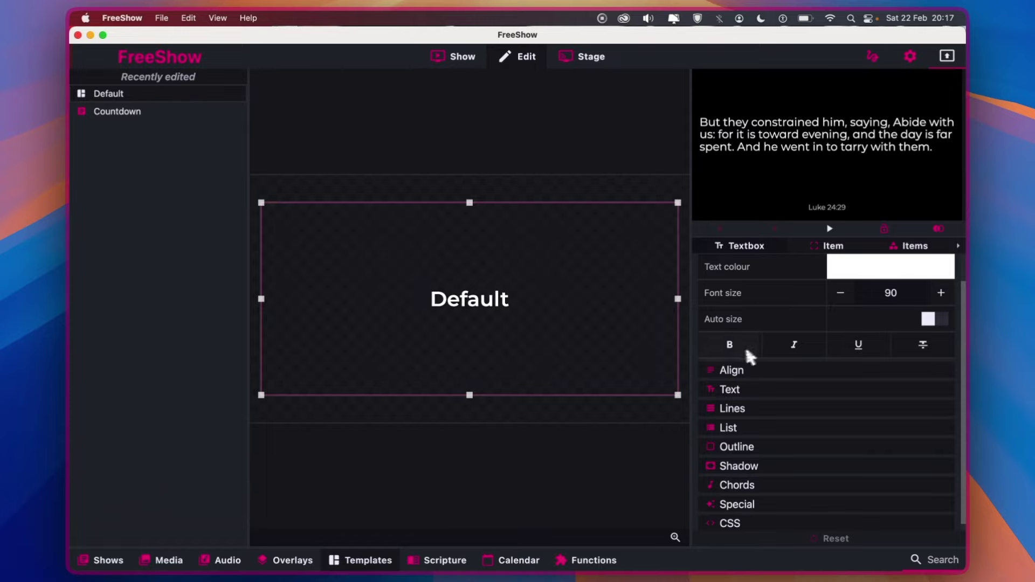
- Toggle bold formatting on the Default template's text to compare its effect, ending with bold on
left_click(730, 347)
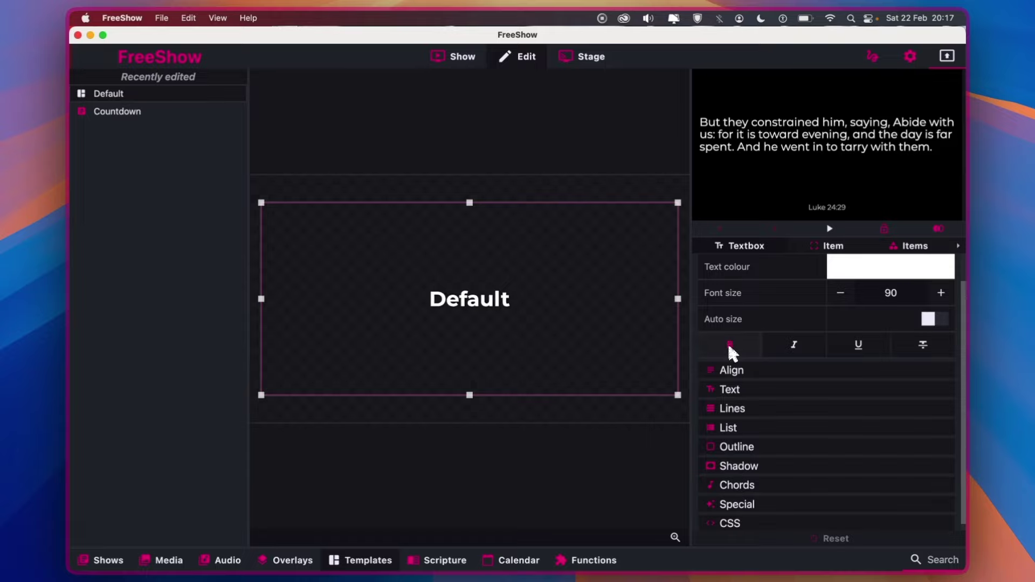
left_click(732, 350)
left_click(732, 348)
- Return to the John 5,39 show and apply the Default template to its slides
left_click(464, 59)
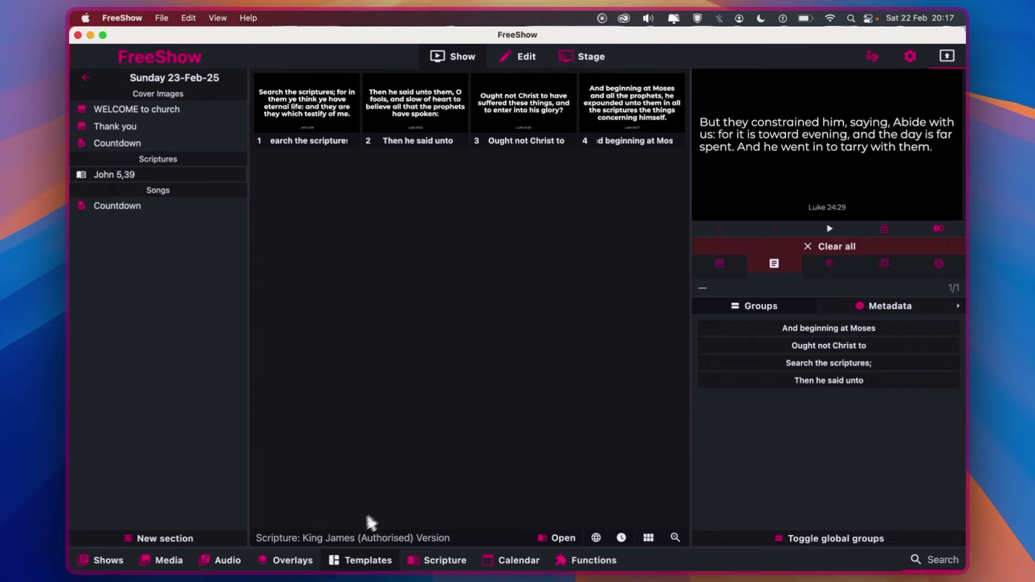
left_click(369, 561)
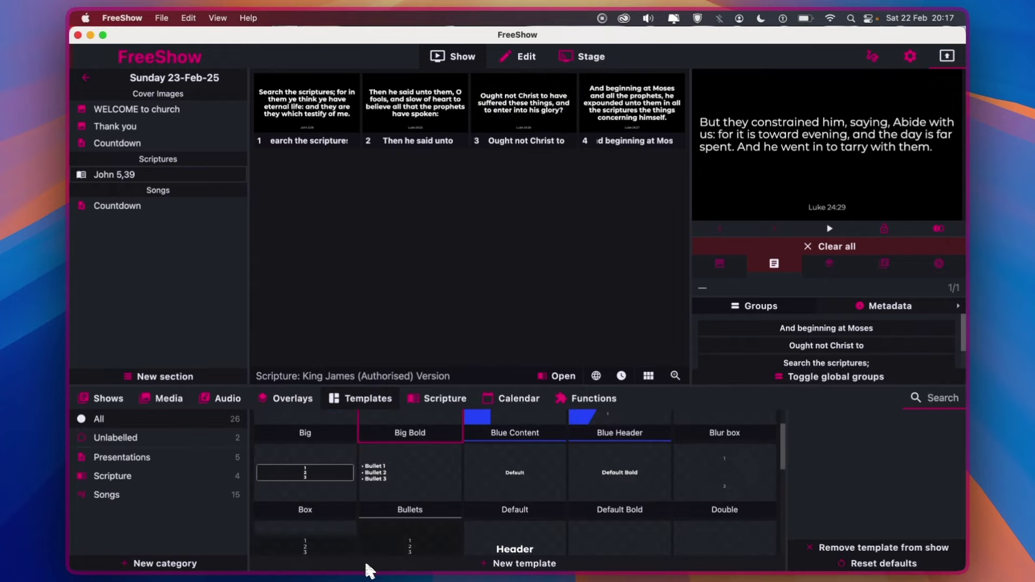
left_click(522, 494)
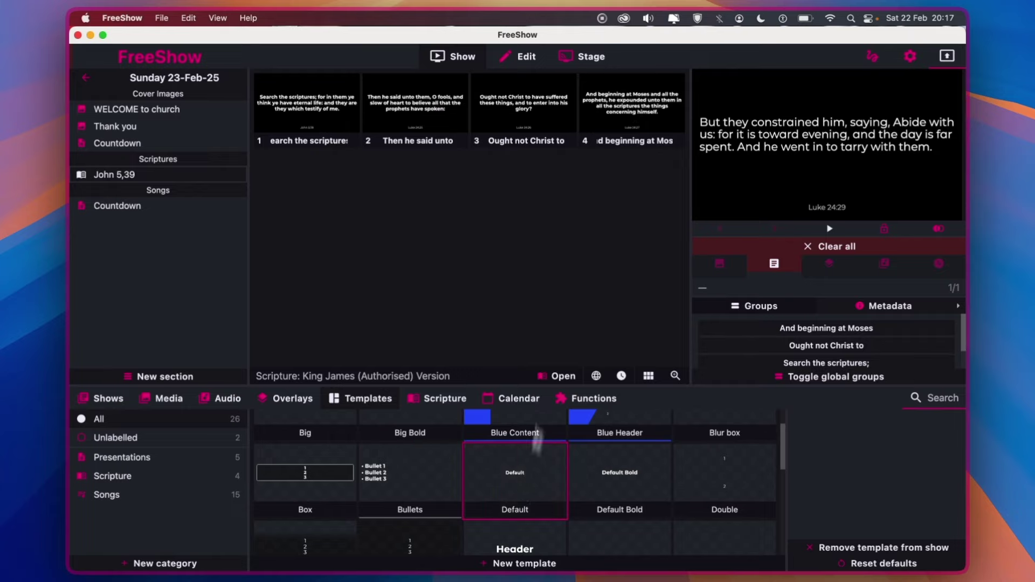
- Send slides 3 and 4 of the John 5,39 show live, then go back to slide 1 with John 5:39
left_click(537, 106)
left_click(620, 104)
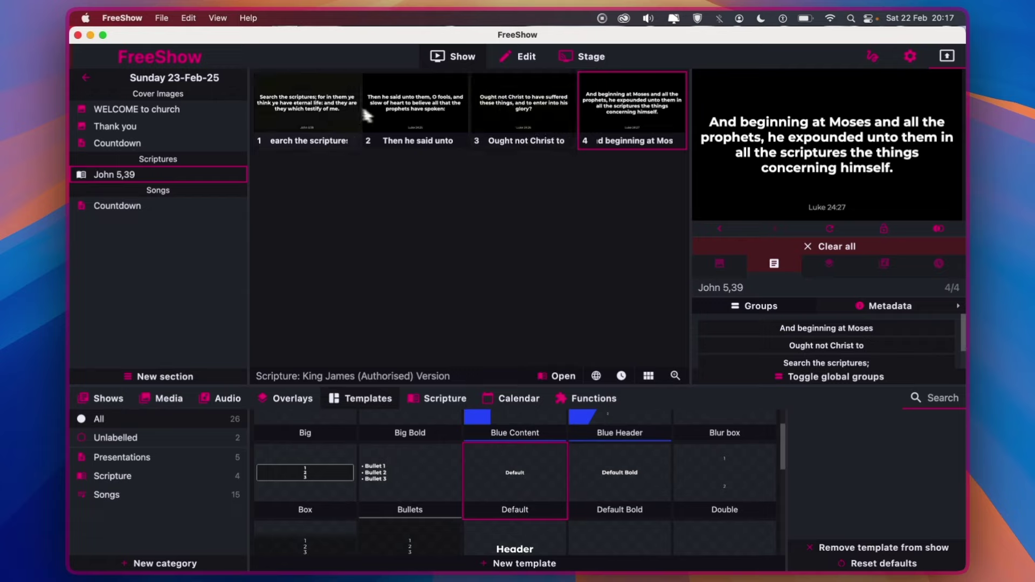
left_click(322, 112)
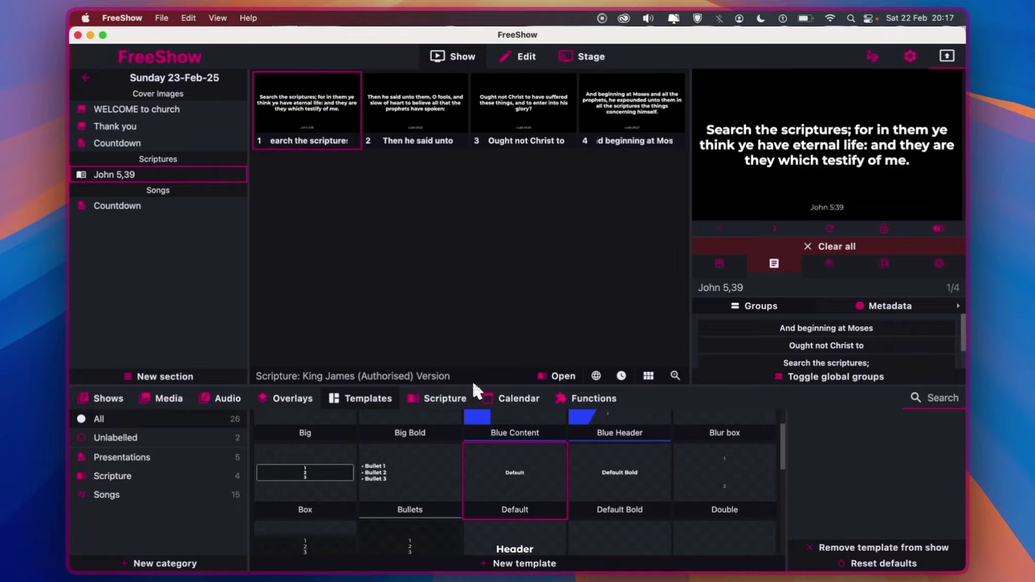
- Enlarge the resource drawer and select Romans 6:3 in the King James (Authorised) Version scripture browser
left_click_drag(472, 376, 480, 316)
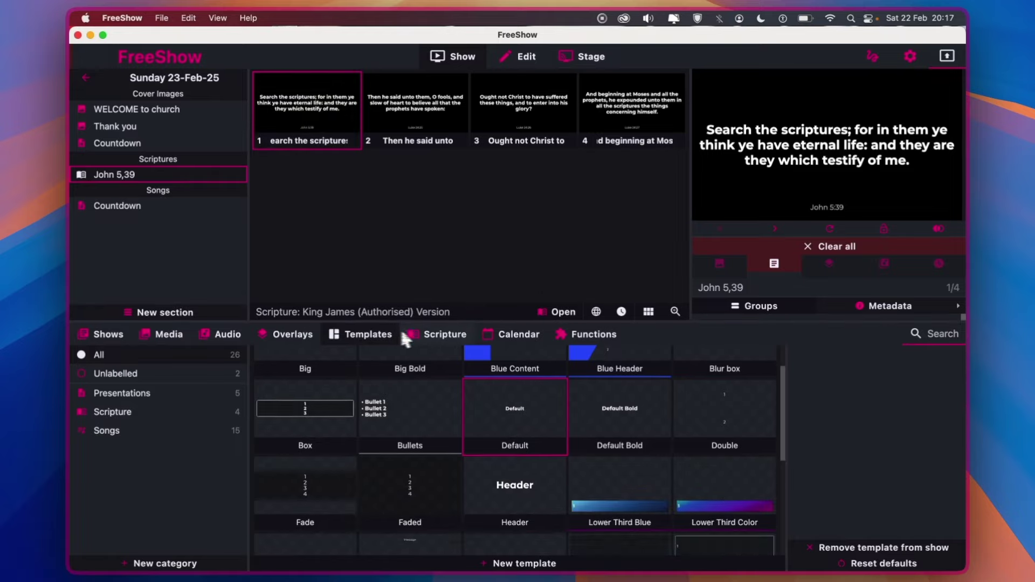
left_click(425, 334)
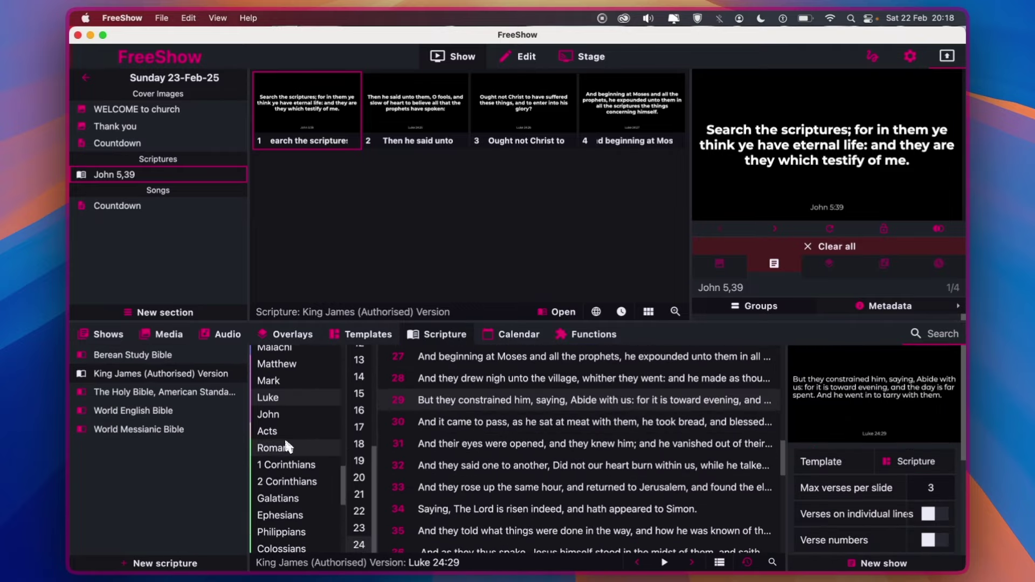
left_click(286, 447)
left_click(370, 438)
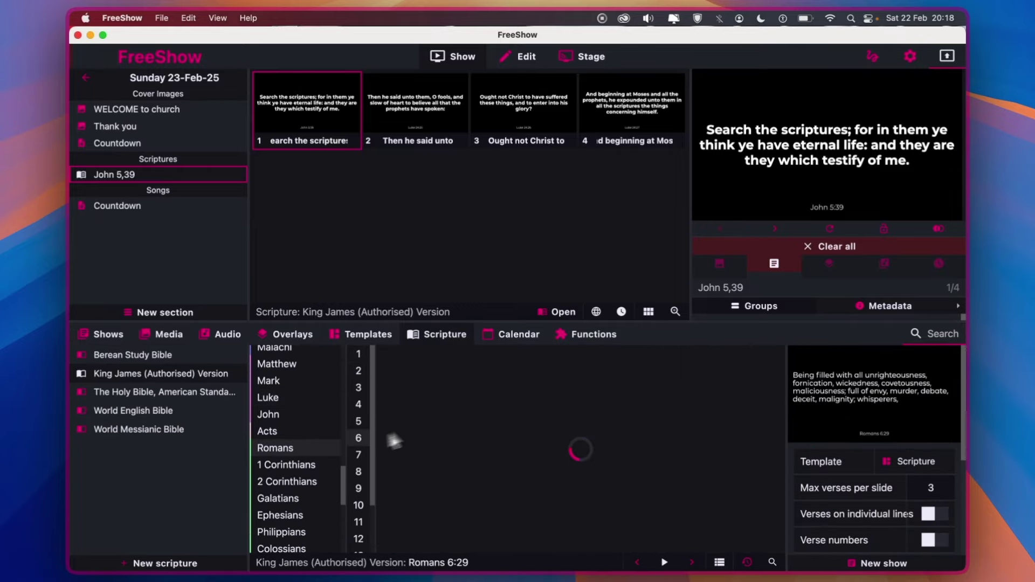
left_click(485, 409)
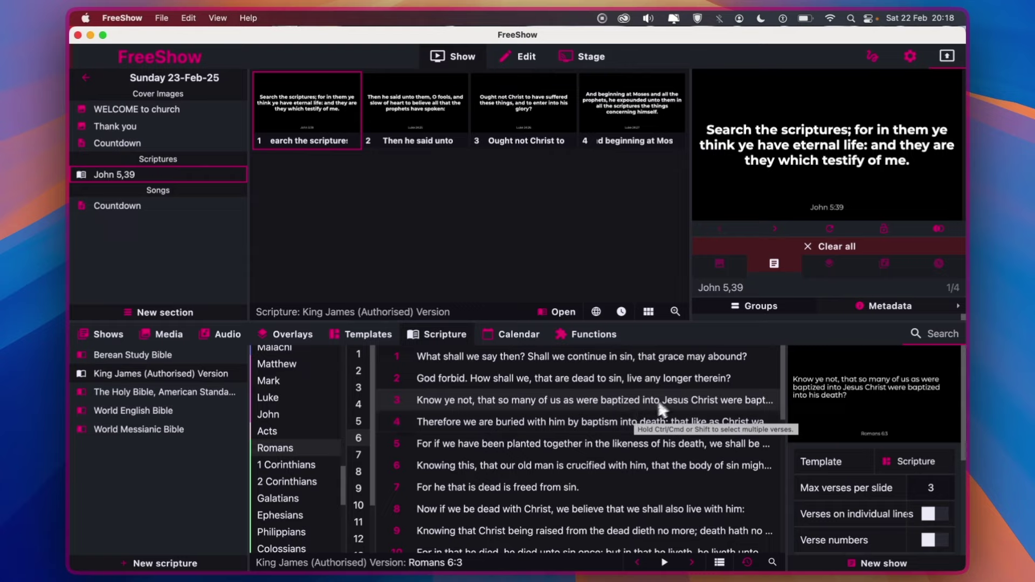
- Examine the scripture slide options for Romans 6:3, including max verses per slide, individual lines, verse numbers and reference settings
scroll(862, 508, "down", 3)
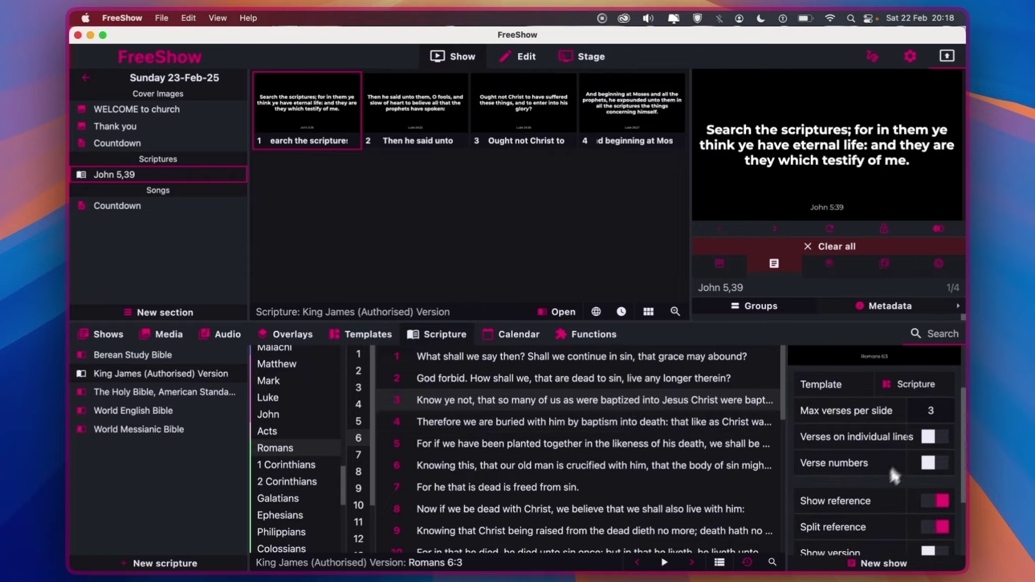
scroll(930, 485, "down", 2)
scroll(882, 432, "up", 2)
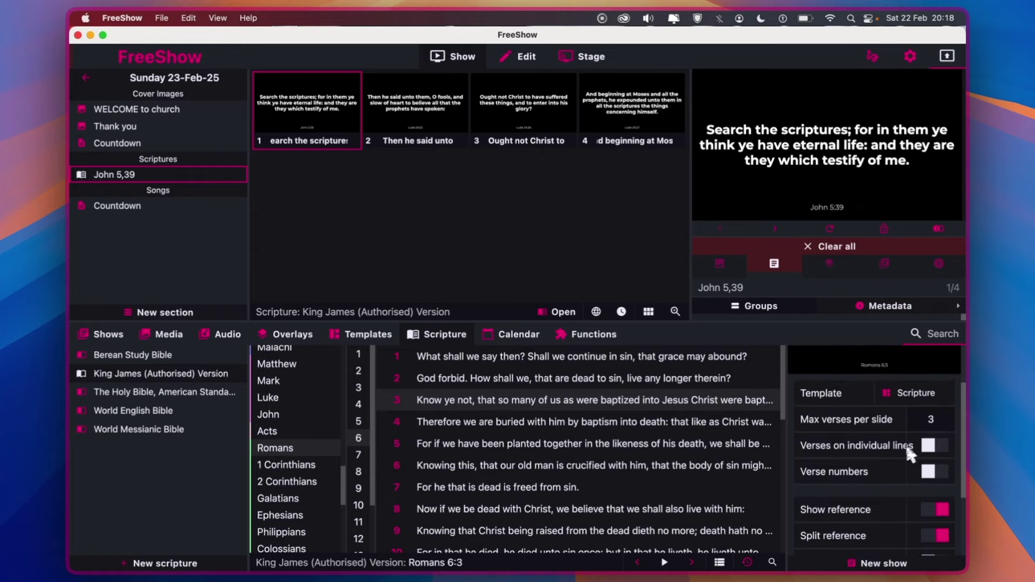
scroll(898, 450, "up", 1)
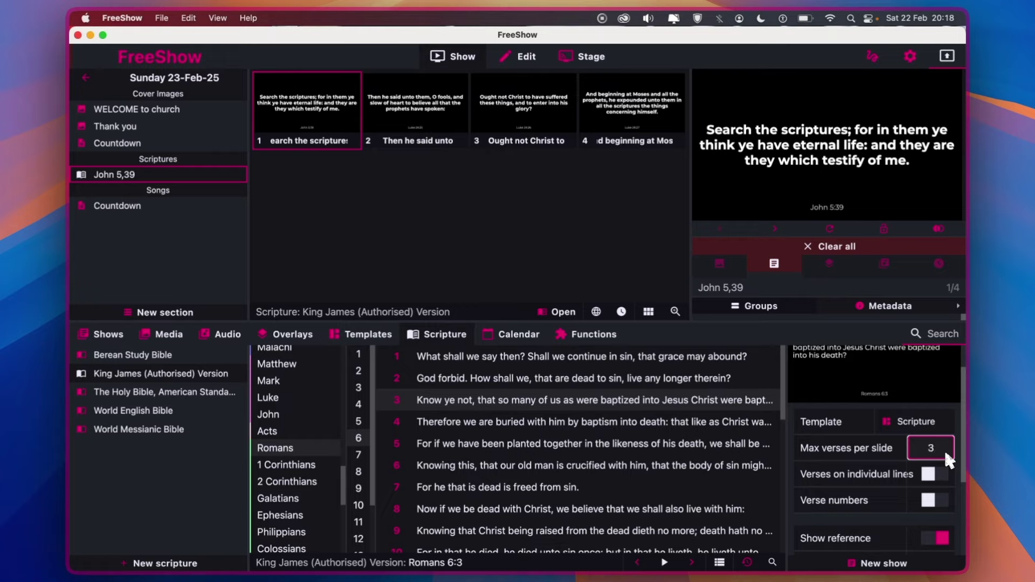
left_click(878, 484)
scroll(861, 475, "up", 1)
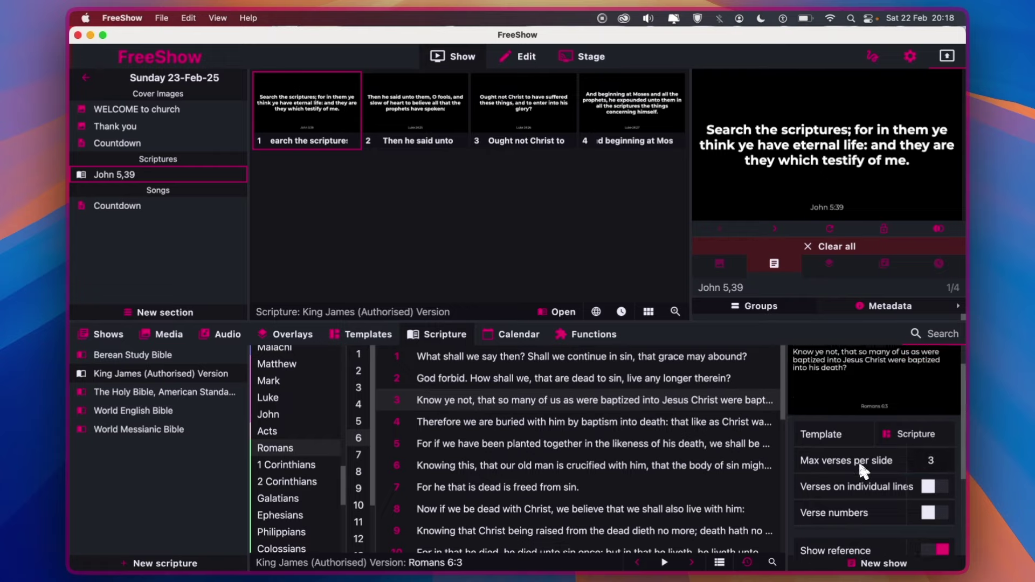
scroll(862, 472, "up", 2)
scroll(861, 465, "down", 2)
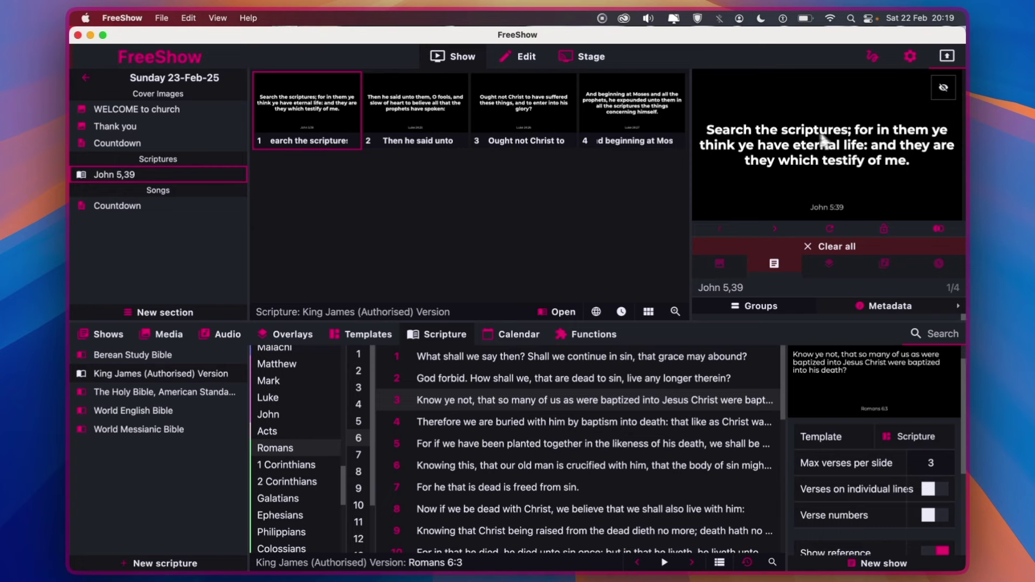
- Colour the words "Search the scriptures" green on slide 1 of the John 5,39 show and refresh the live output
left_click(524, 58)
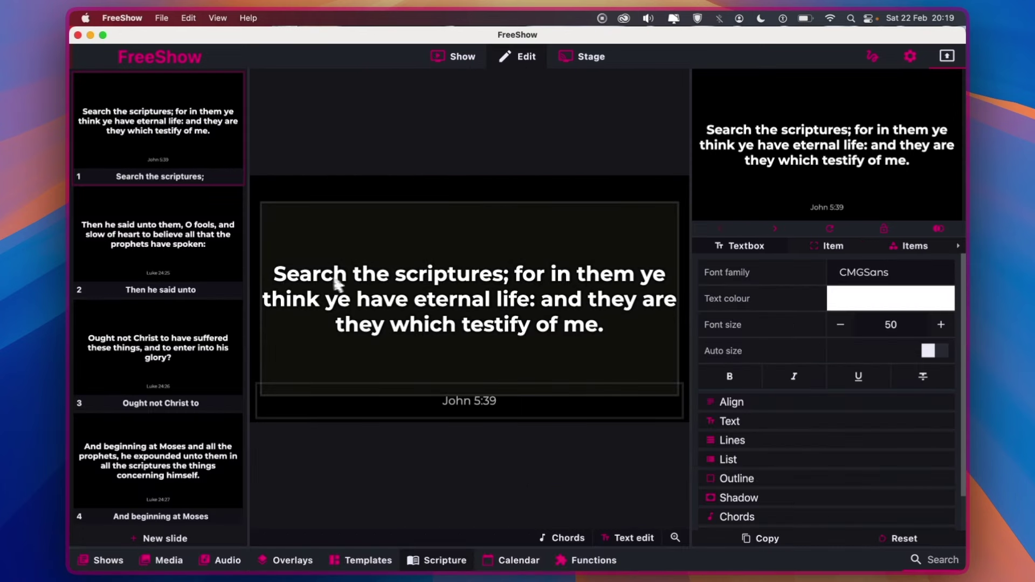
left_click_drag(278, 275, 501, 284)
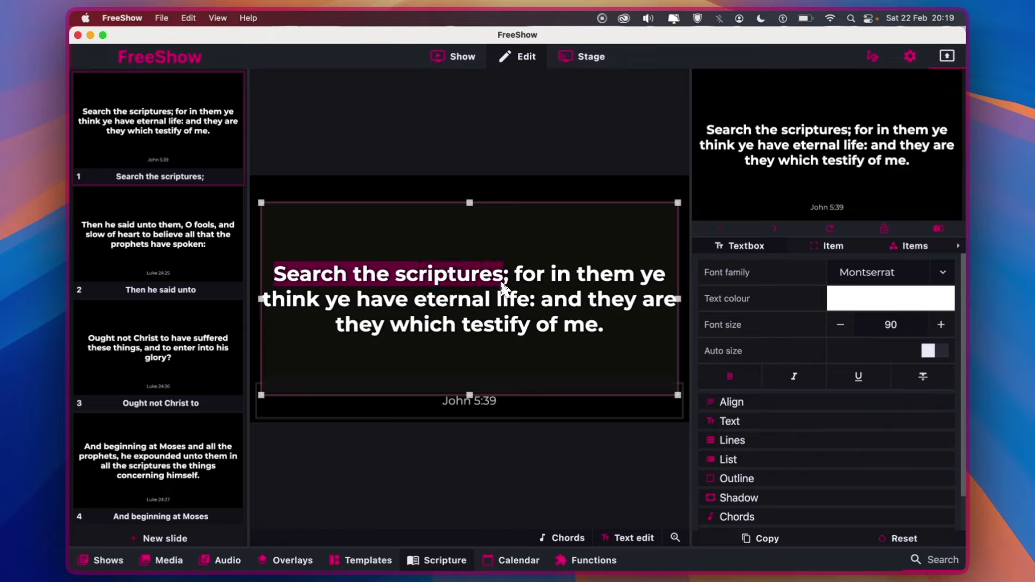
left_click(888, 301)
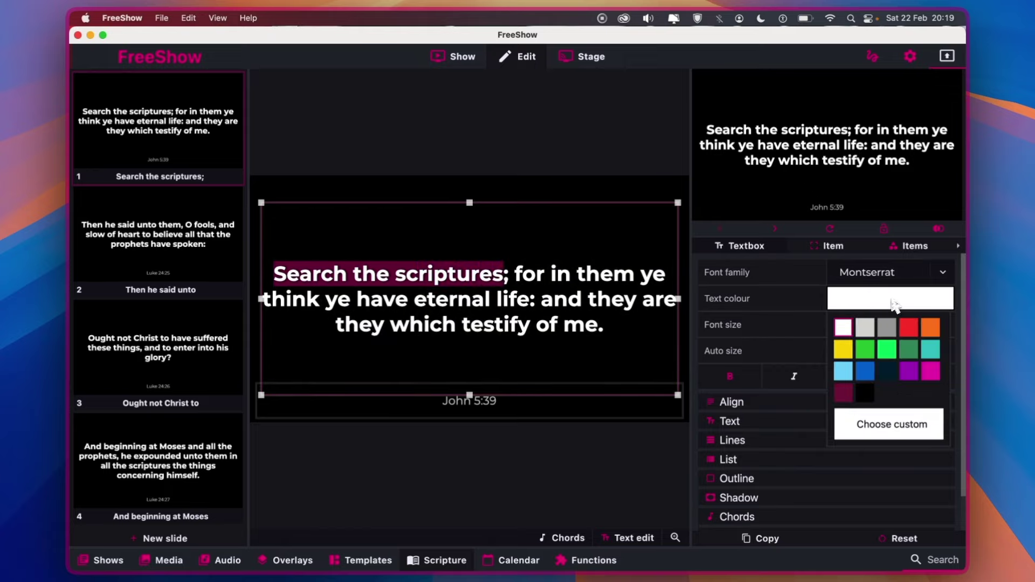
left_click(870, 350)
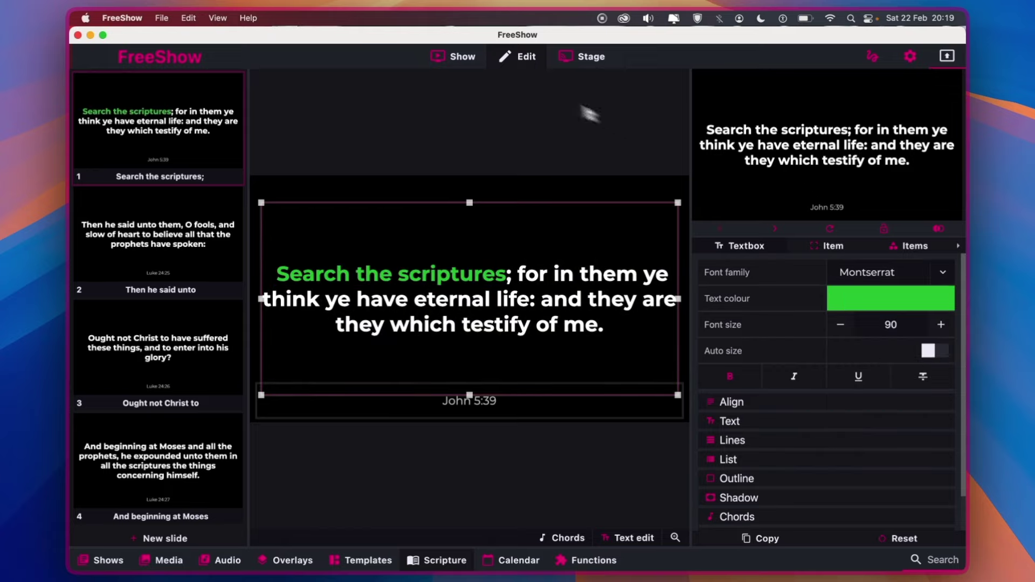
left_click(454, 63)
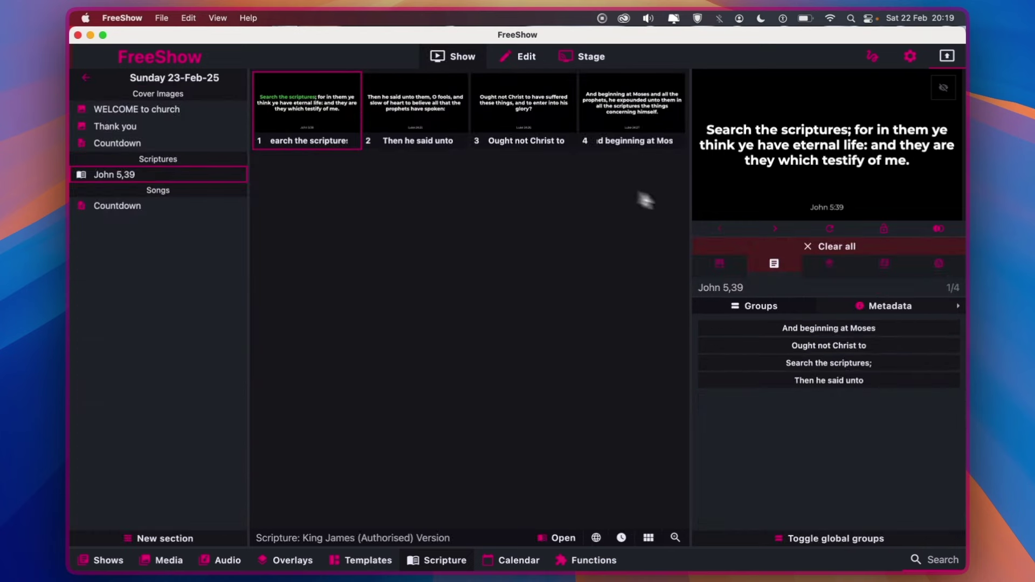
left_click(832, 228)
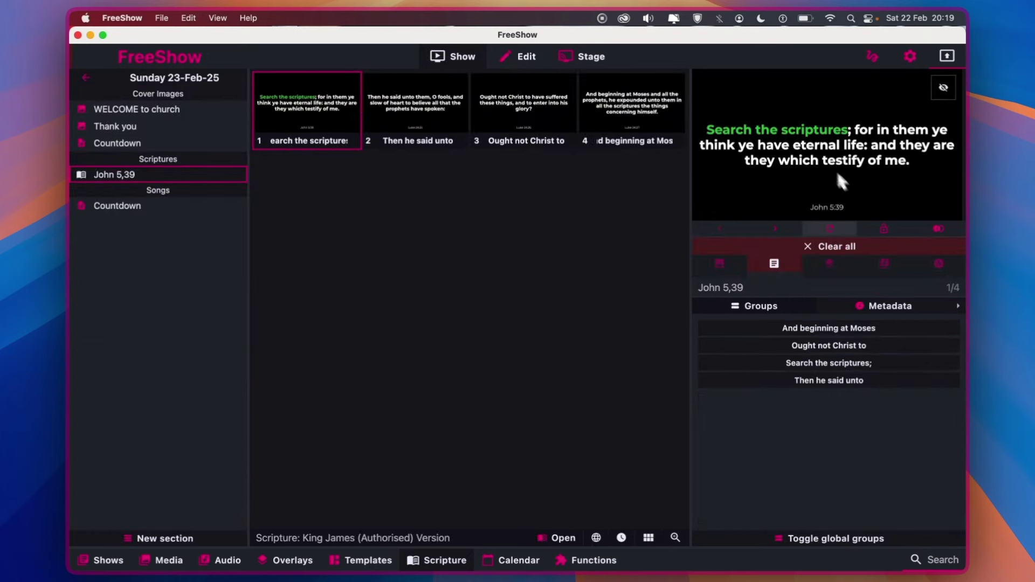
- Start a new show for the Songs section named "Excess Love Mercy Chinwo" and set its category to Songs
left_click(425, 561)
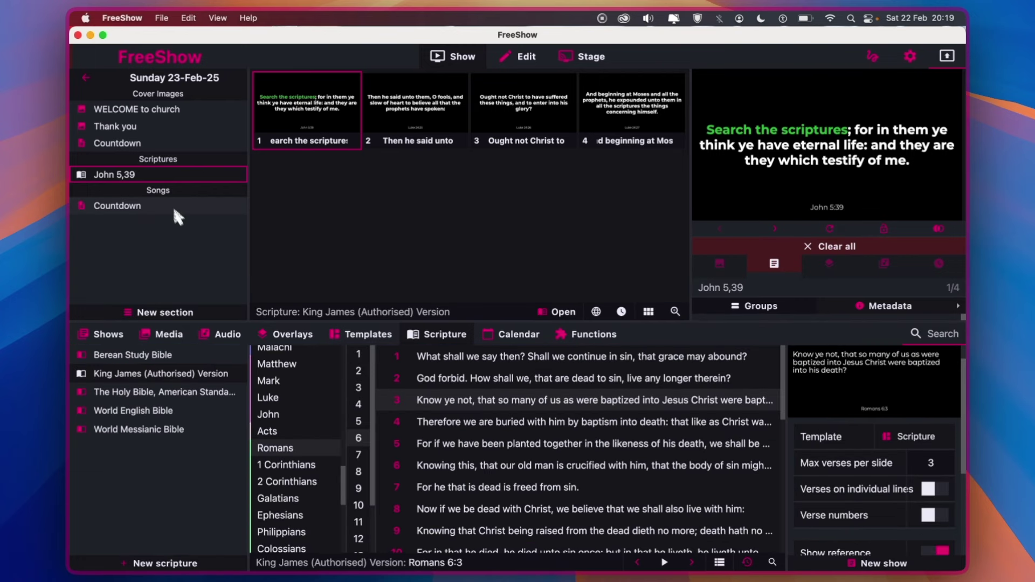
left_click(162, 190)
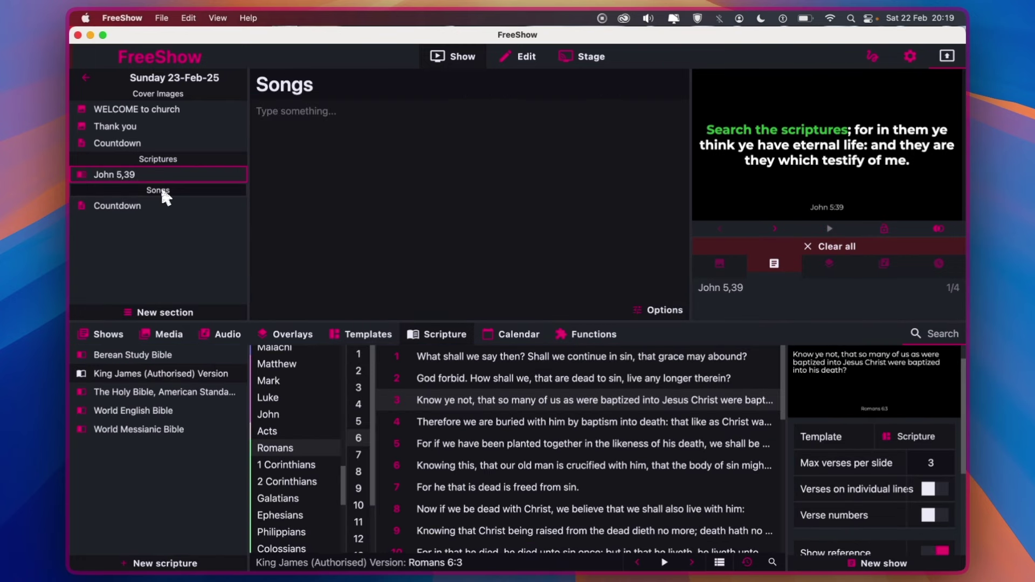
left_click(102, 338)
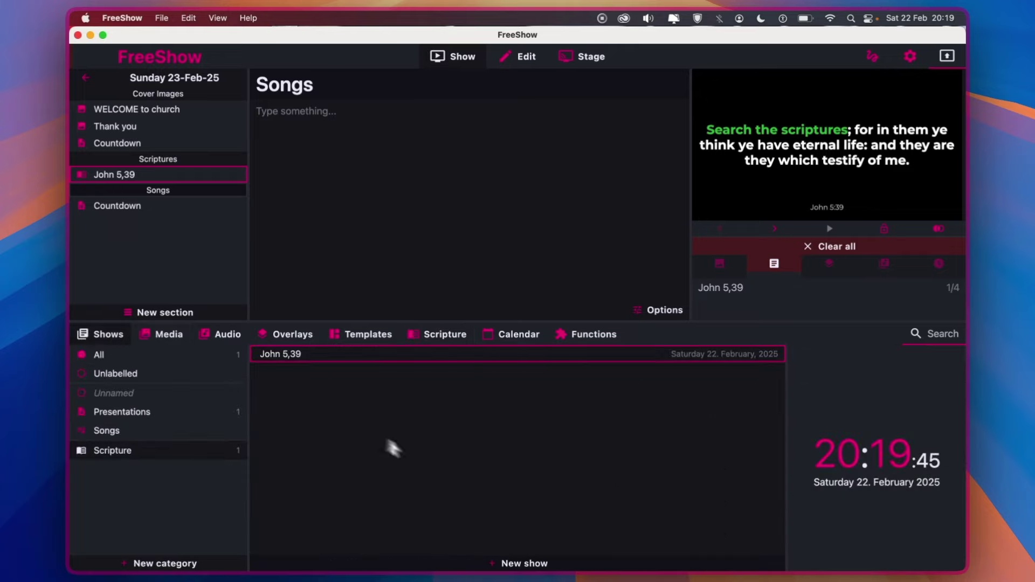
left_click(515, 567)
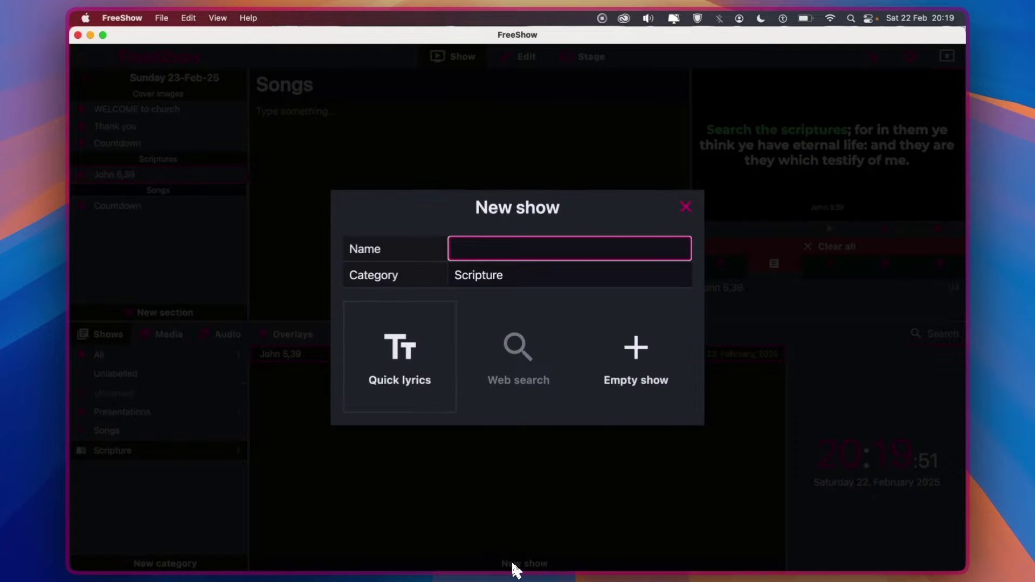
type("E")
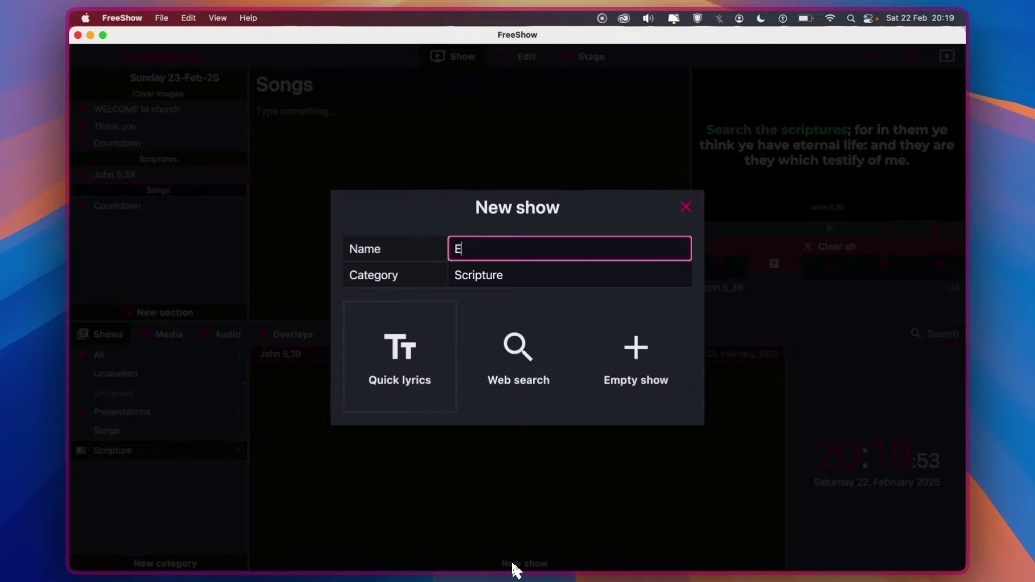
type("xcess Love")
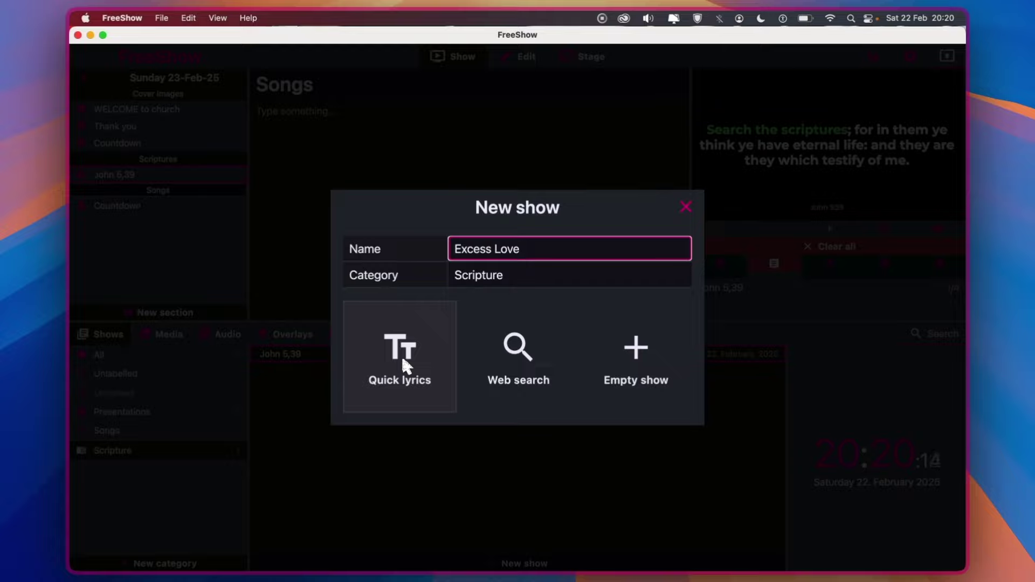
type("Mercy Chinwo")
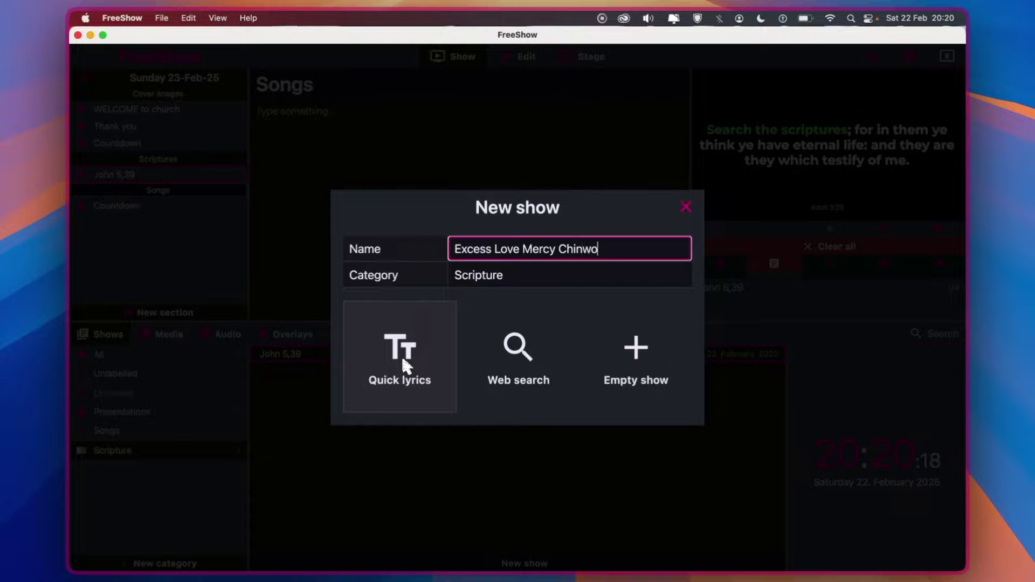
left_click(504, 275)
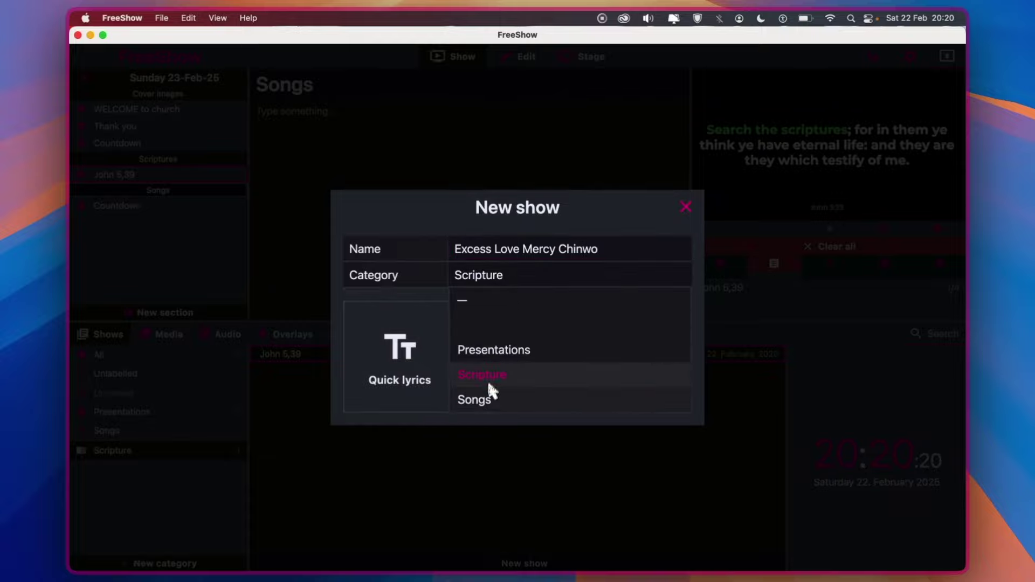
left_click(491, 400)
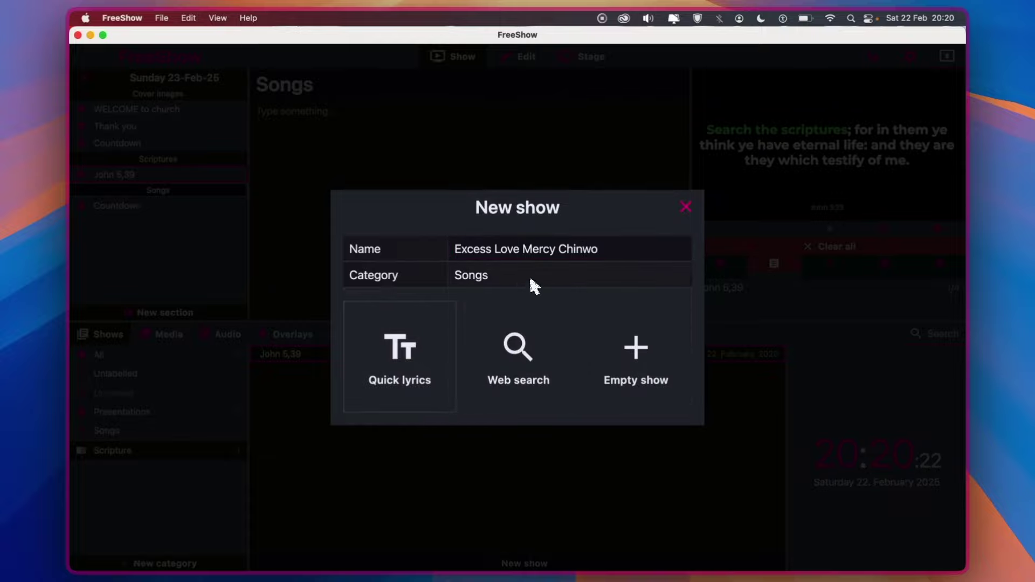
- Search the web for the song's lyrics, load Mercy Chinwo's "Excess Love" from Letras and read through the text
left_click(523, 364)
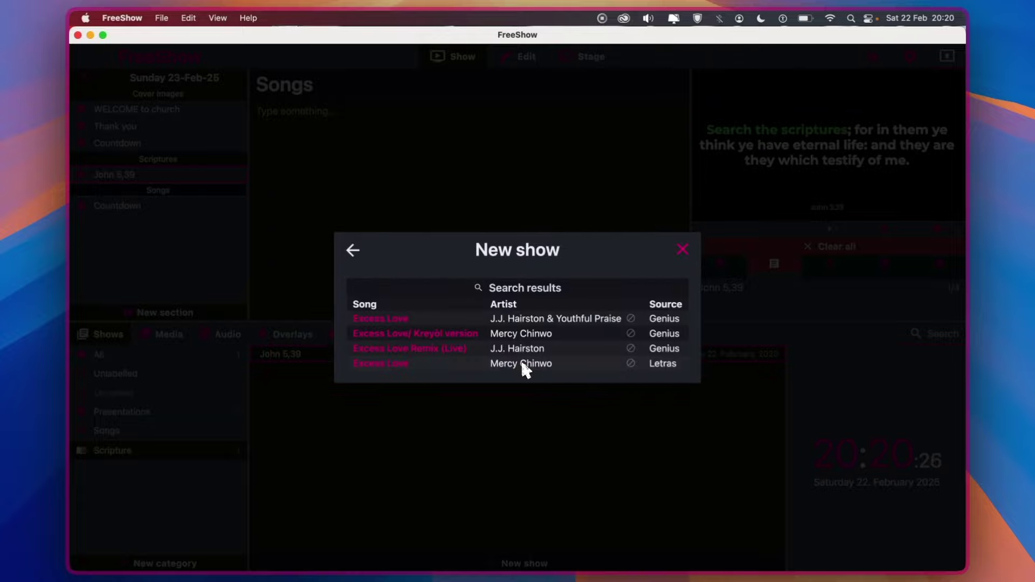
left_click(400, 366)
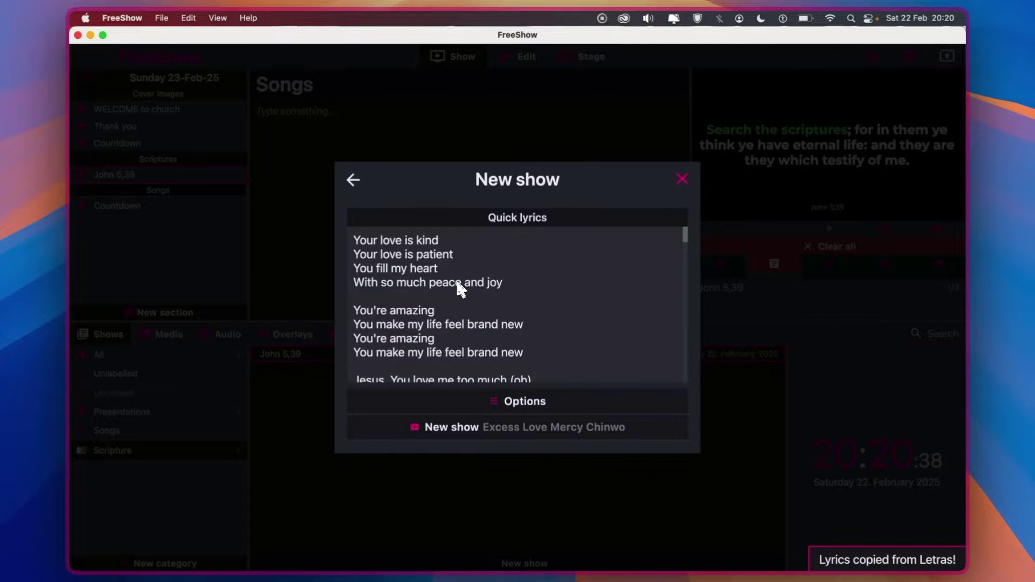
scroll(465, 297, "down", 2)
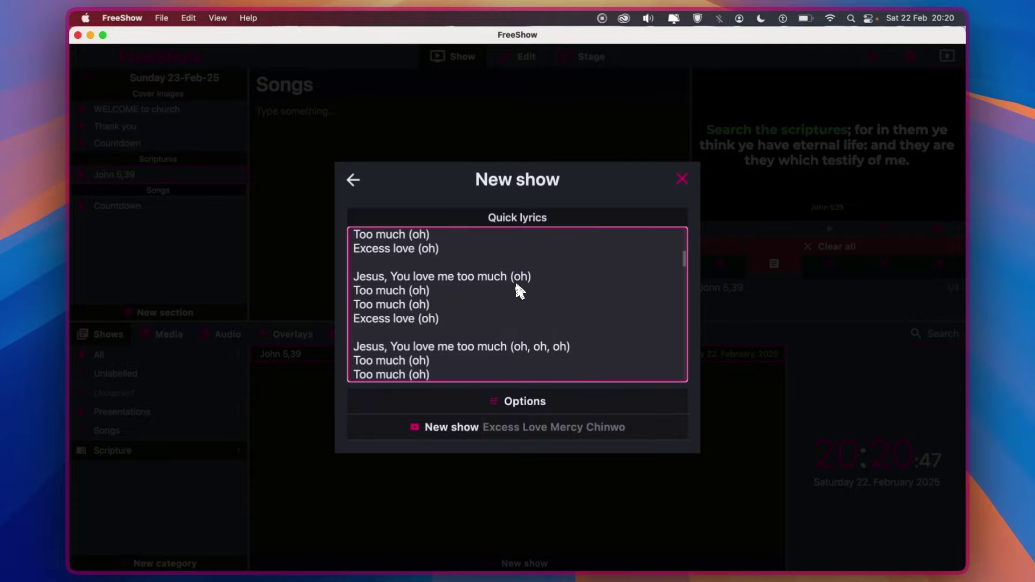
scroll(515, 283, "up", 4)
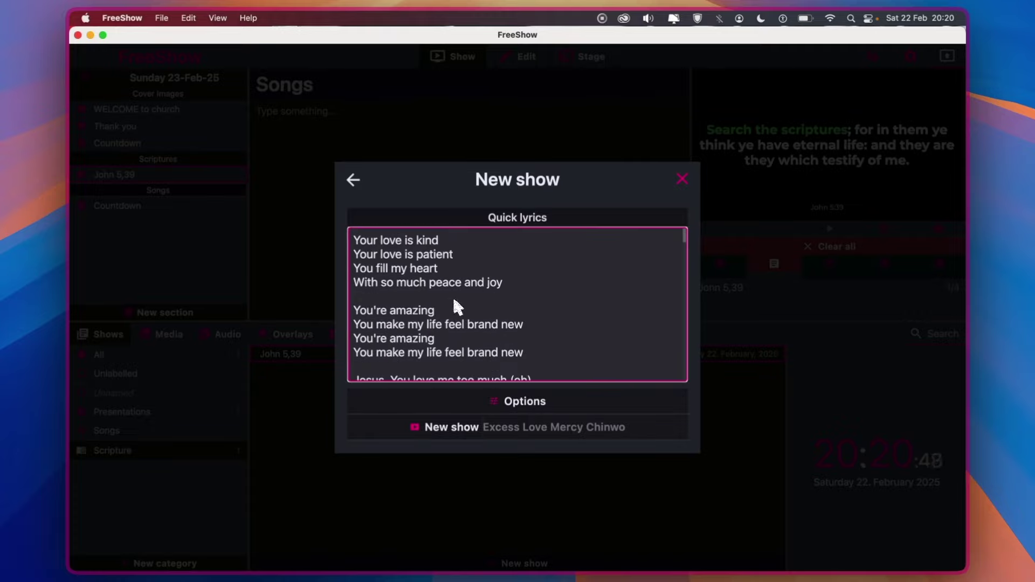
scroll(461, 316, "down", 3)
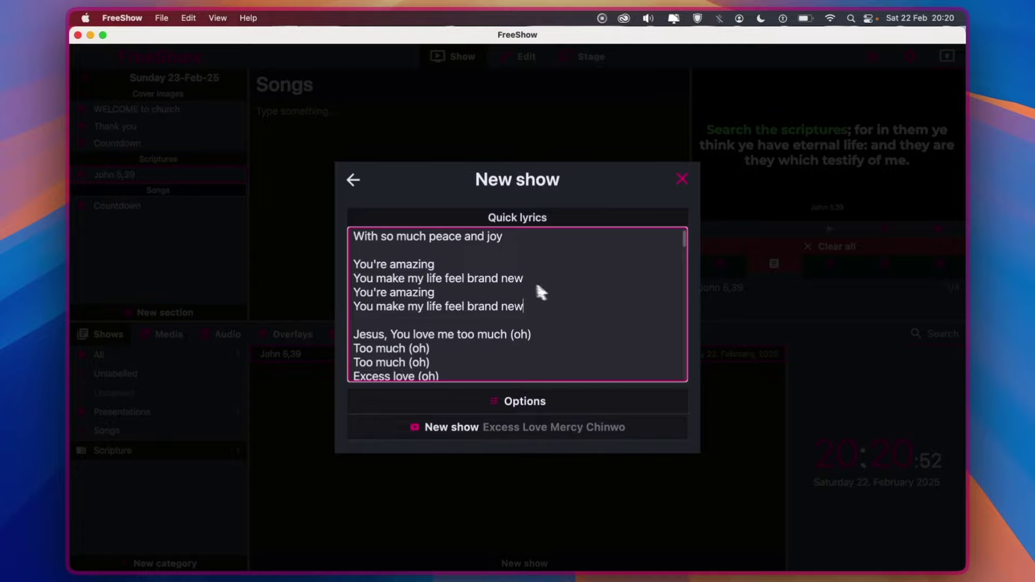
scroll(539, 281, "down", 5)
scroll(513, 284, "down", 10)
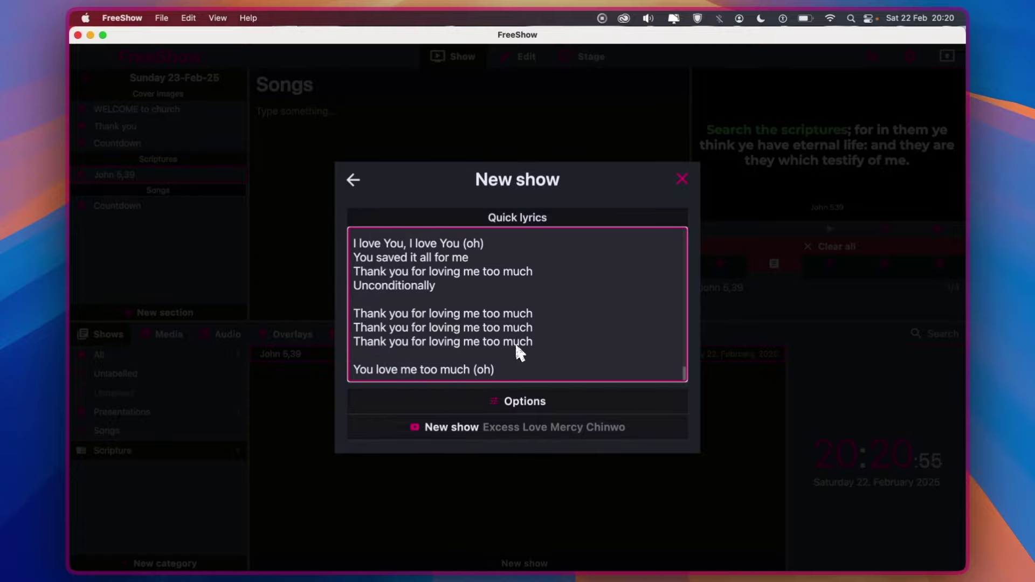
- Set the max lines per slide to 4 in the quick lyrics options and create the Excess Love show
left_click(538, 410)
left_click(663, 401)
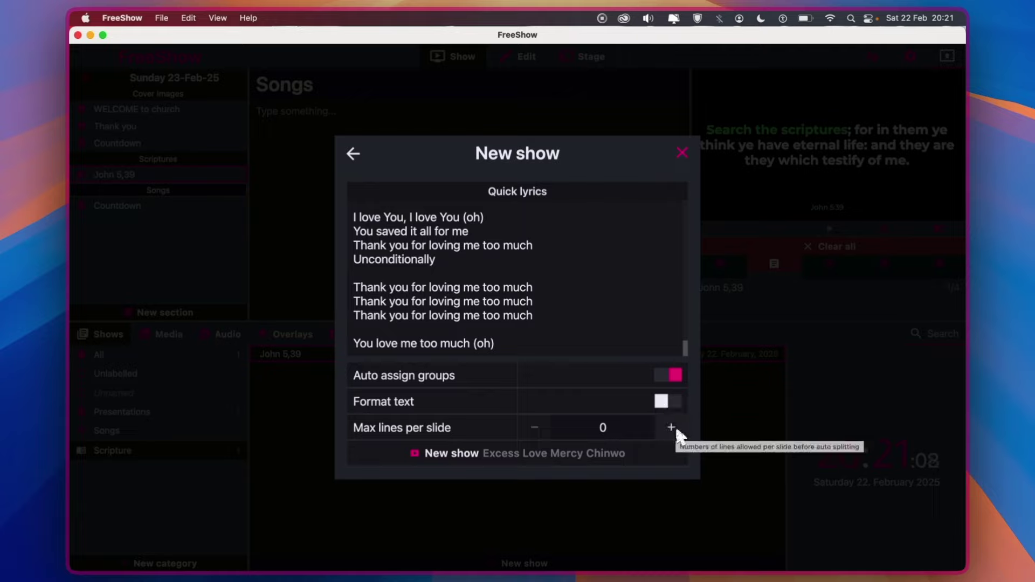
scroll(547, 264, "up", 5)
scroll(548, 268, "up", 5)
scroll(551, 275, "up", 5)
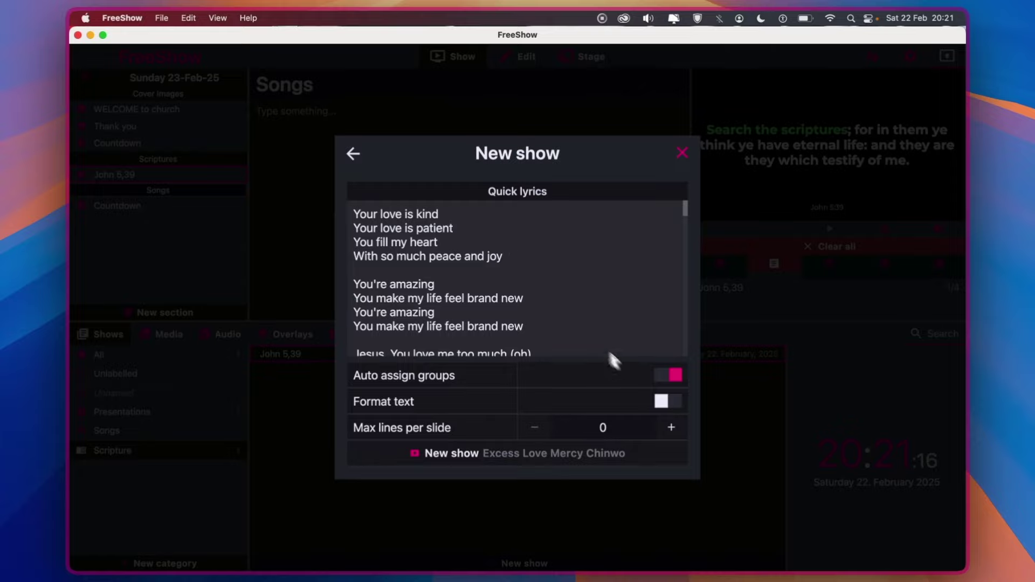
scroll(513, 282, "down", 5)
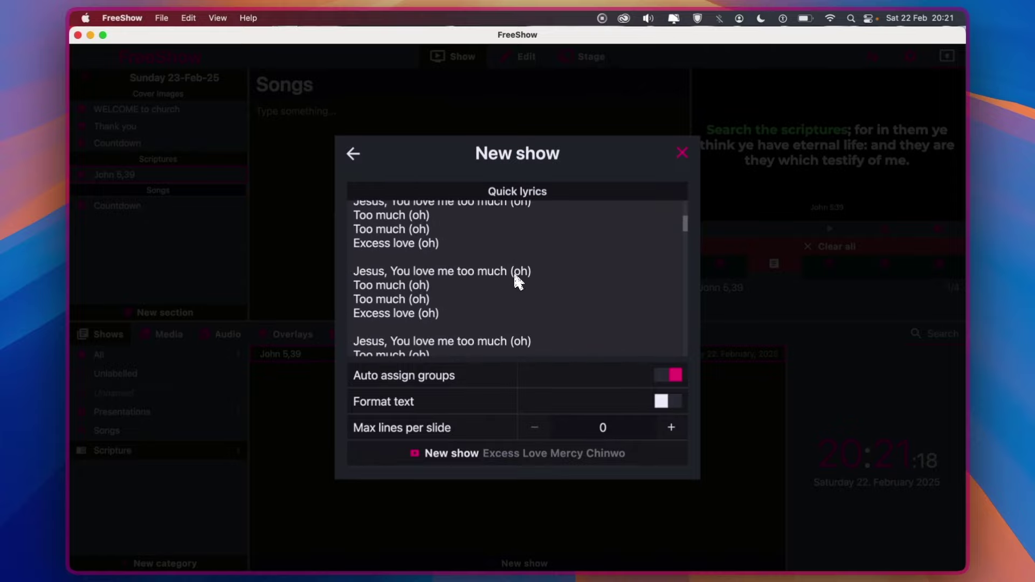
scroll(445, 267, "up", 2)
scroll(445, 266, "up", 3)
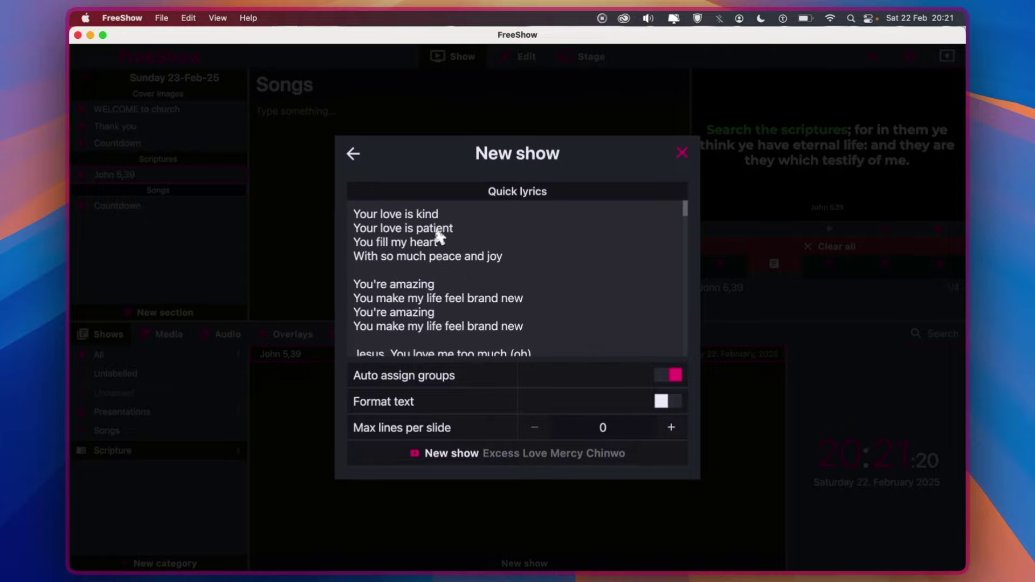
left_click(673, 427)
left_click(673, 427)
left_click(673, 427)
left_click(673, 427)
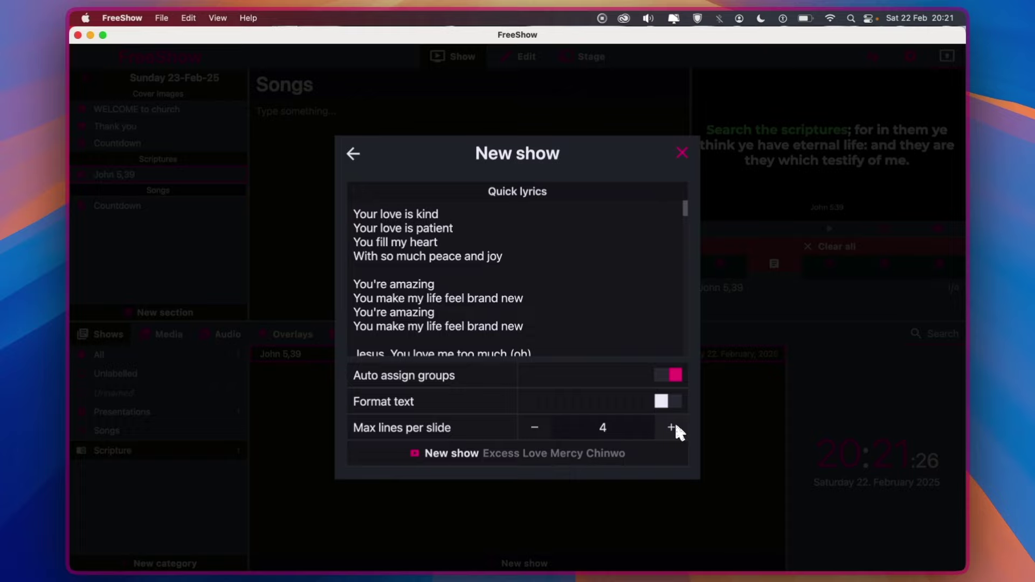
left_click(452, 455)
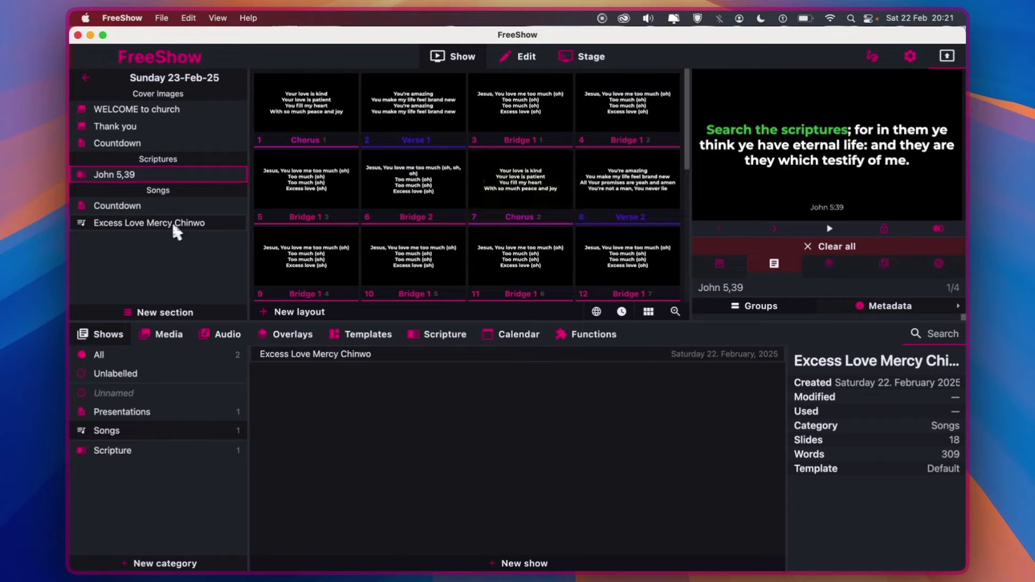
- Move the Excess Love Mercy Chinwo show above Countdown, directly beneath the Songs section heading
left_click_drag(180, 226, 168, 190)
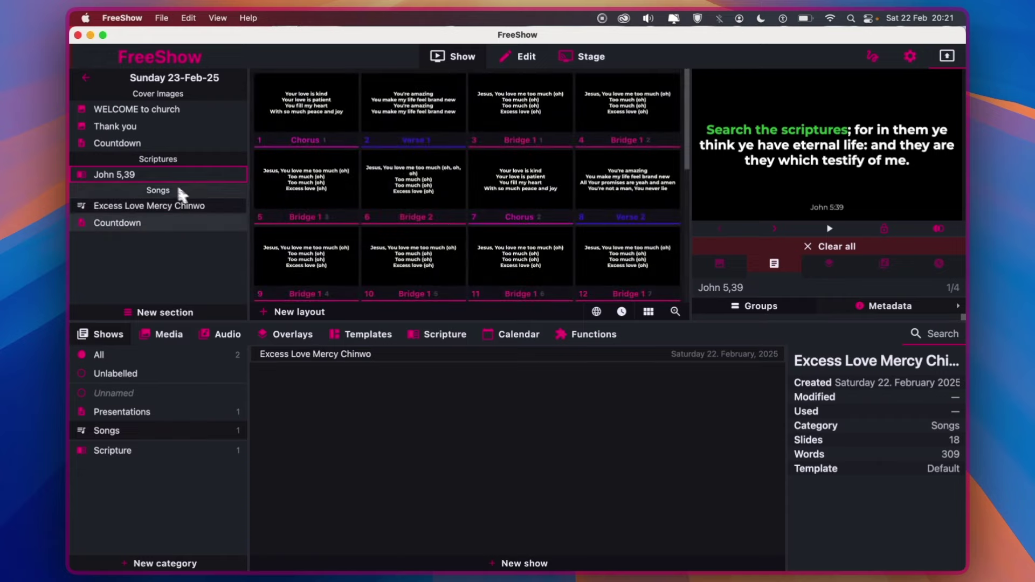
left_click(164, 193)
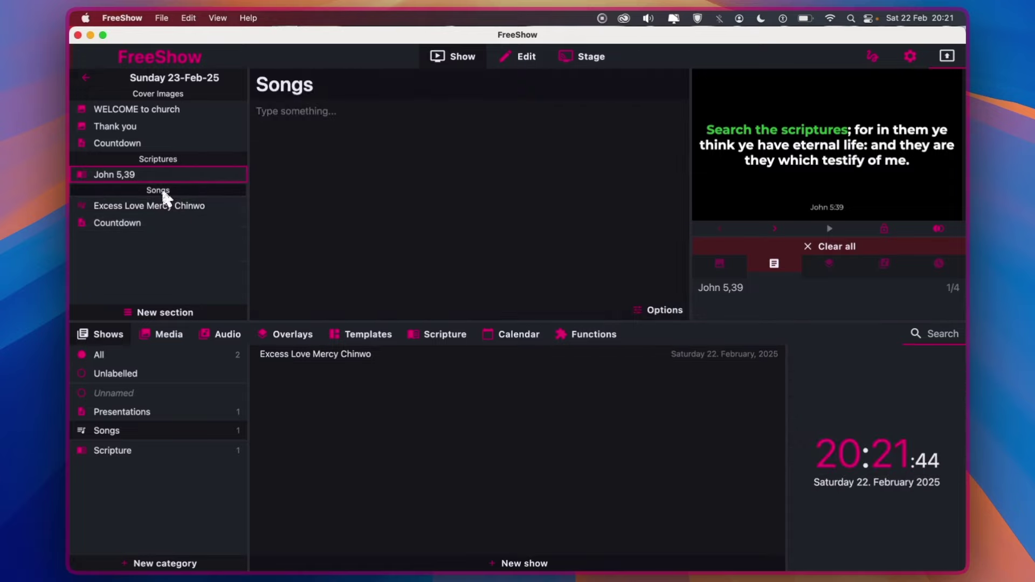
left_click_drag(159, 207, 164, 193)
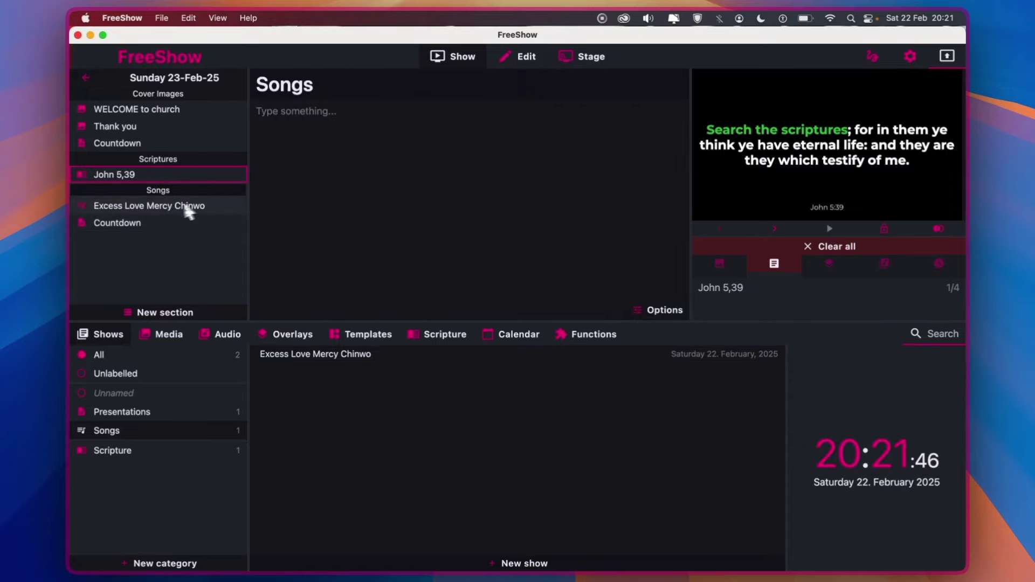
- Move the Countdown entry from Songs to the end of Cover Images and open the Excess Love Mercy Chinwo show
left_click(128, 224)
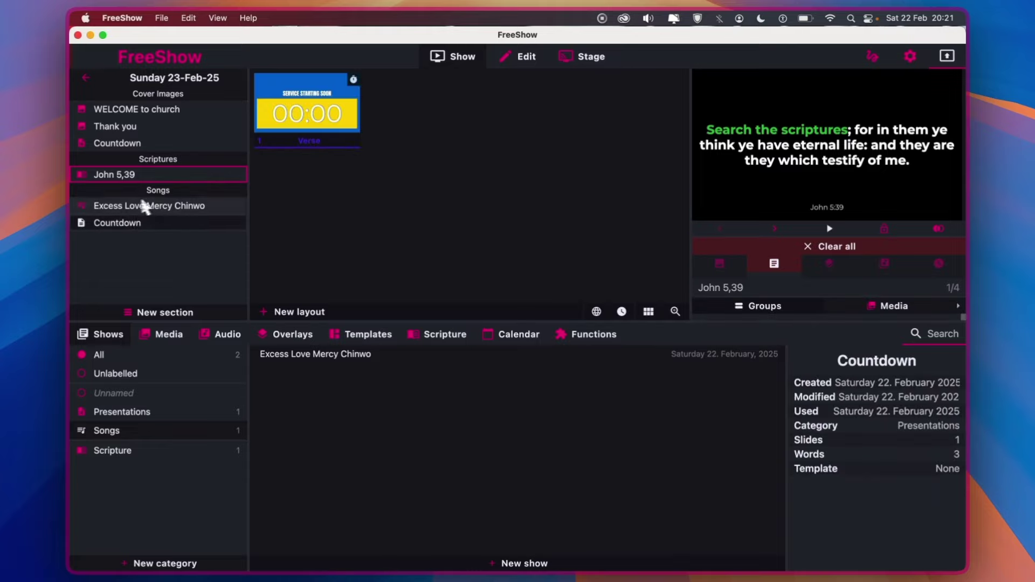
left_click_drag(144, 220, 131, 146)
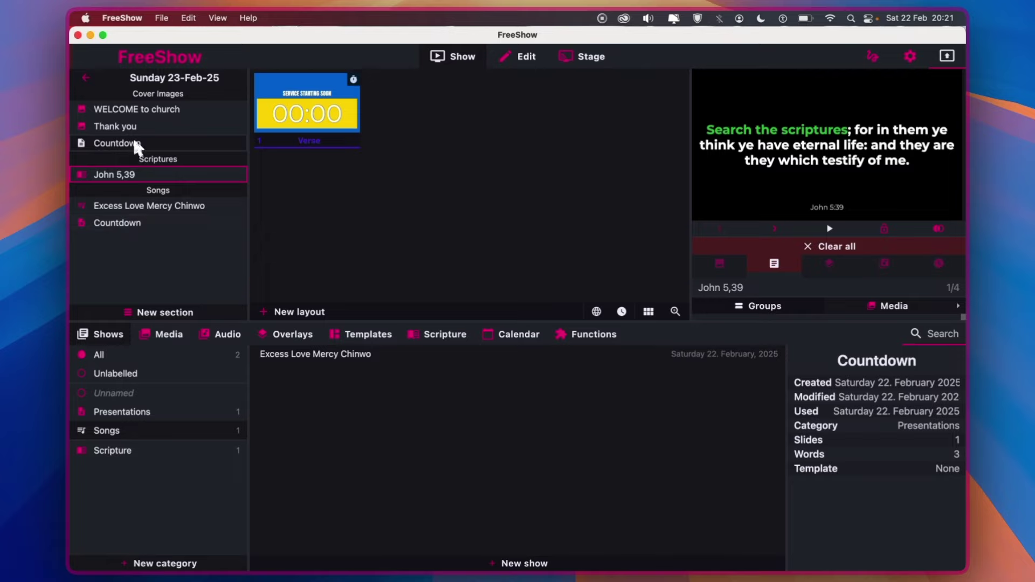
left_click_drag(134, 226, 154, 165)
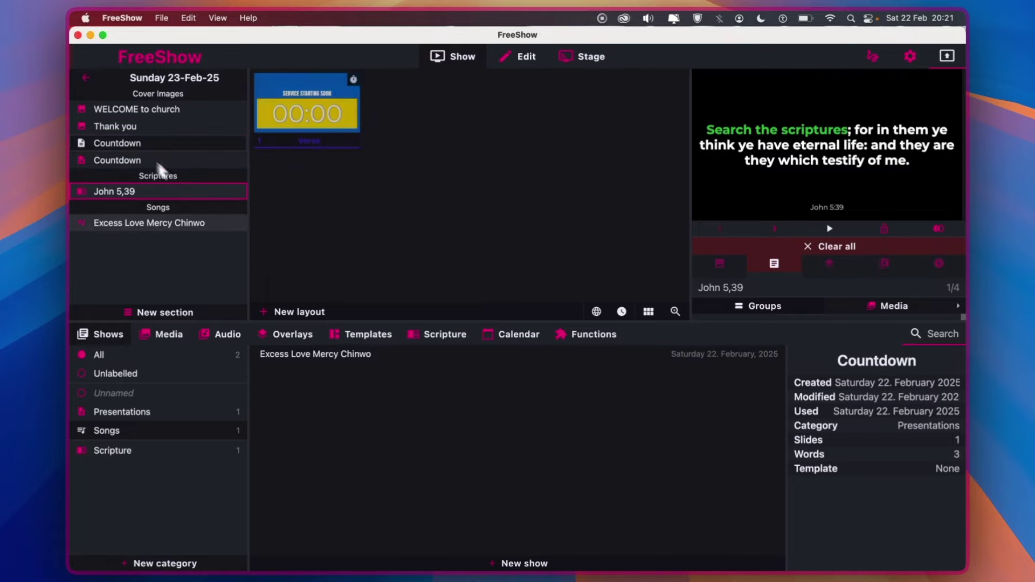
left_click(163, 224)
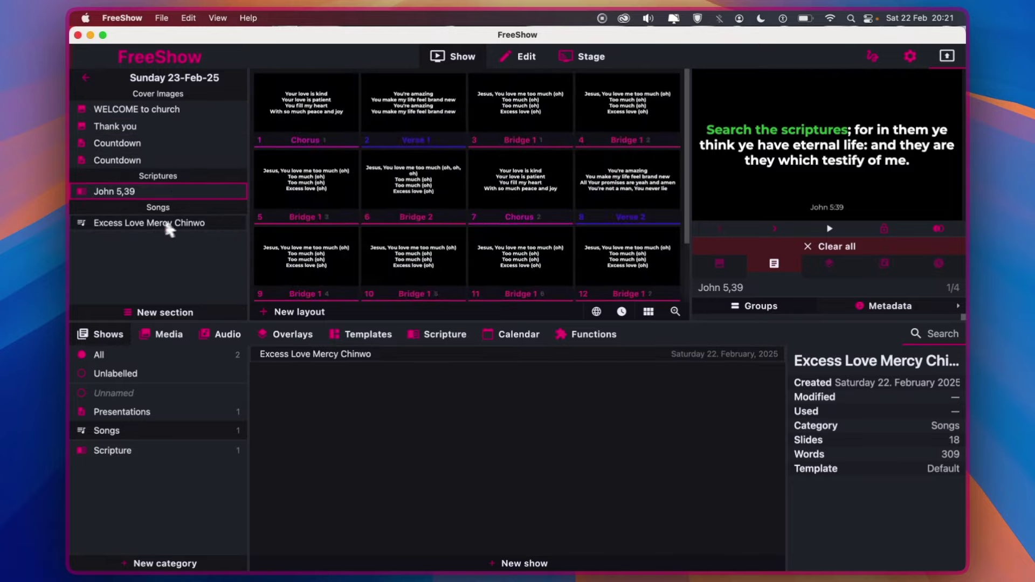
- Remove the duplicate Countdown entry from Cover Images and open the remaining Countdown show
right_click(147, 144)
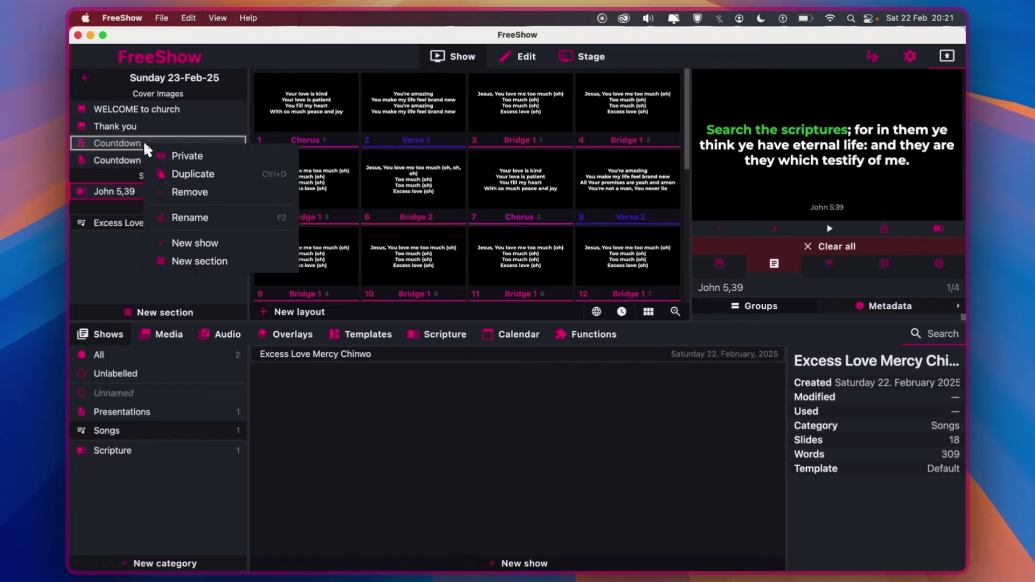
left_click(192, 192)
left_click(136, 141)
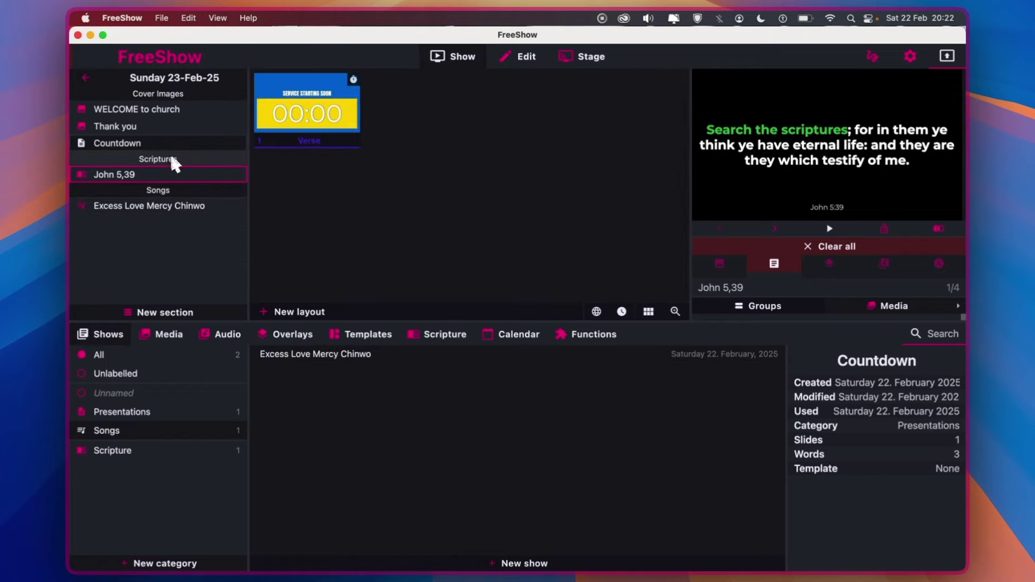
- View the Excess Love Mercy Chinwo slides and send the Countdown show to the output
left_click(157, 206)
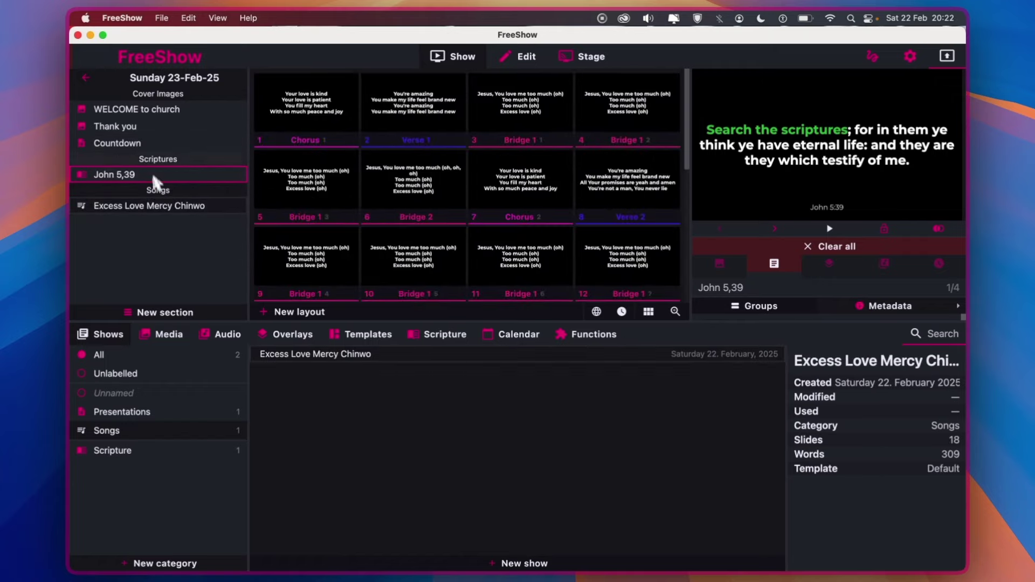
left_click(138, 142)
double_click(137, 142)
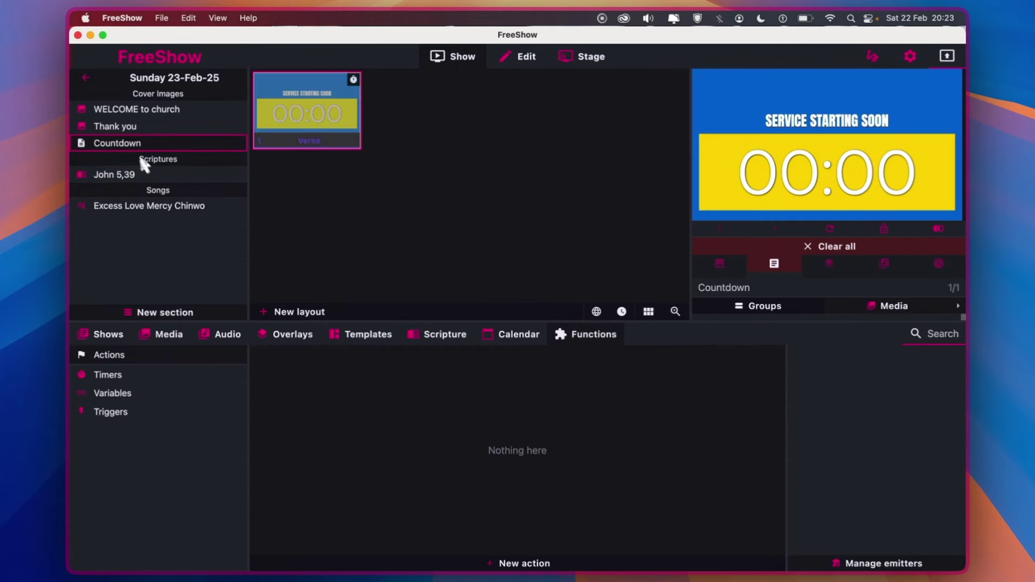
- Open Excess Love Mercy Chinwo and present its first Chorus slide followed by Verse 1
left_click(134, 206)
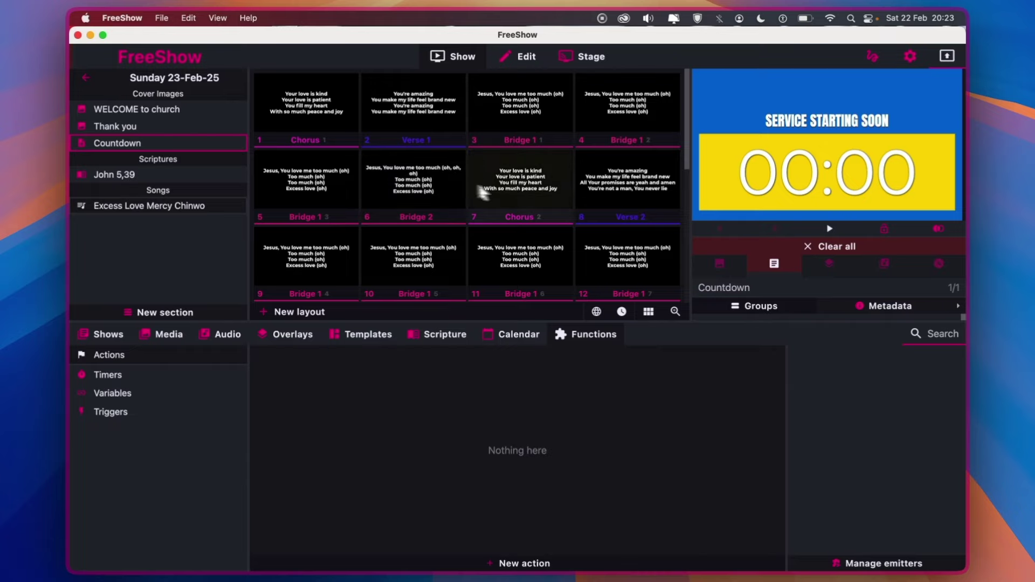
left_click(315, 110)
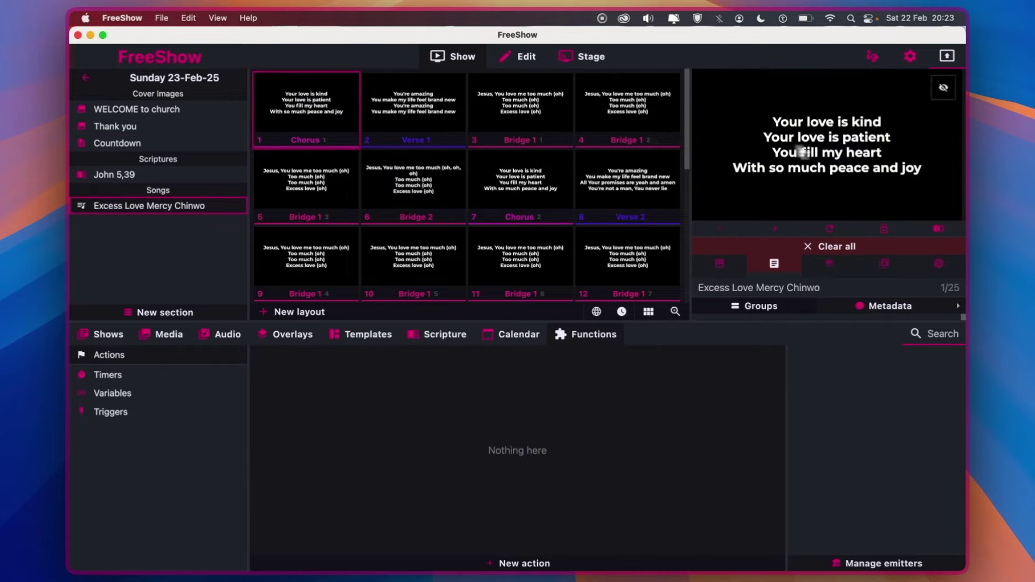
left_click(446, 110)
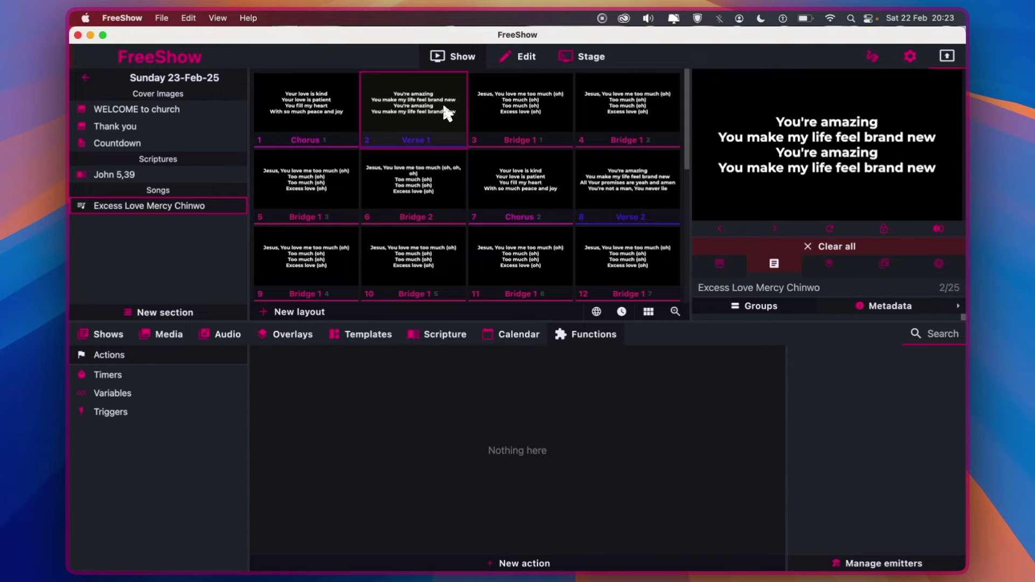
- Try the Big Bold template on the Excess Love slides and return them to the Default template
left_click(372, 335)
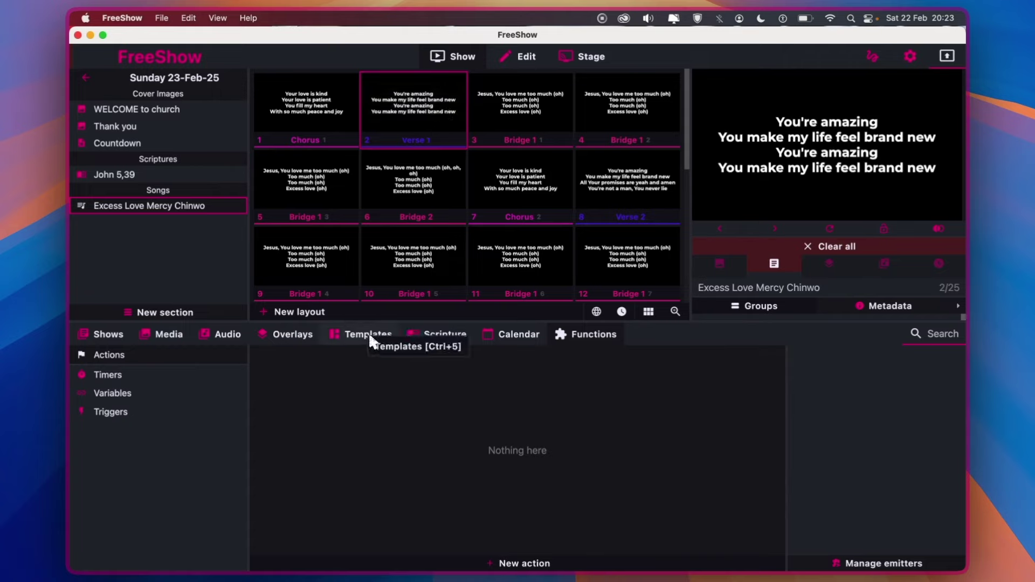
left_click(312, 110)
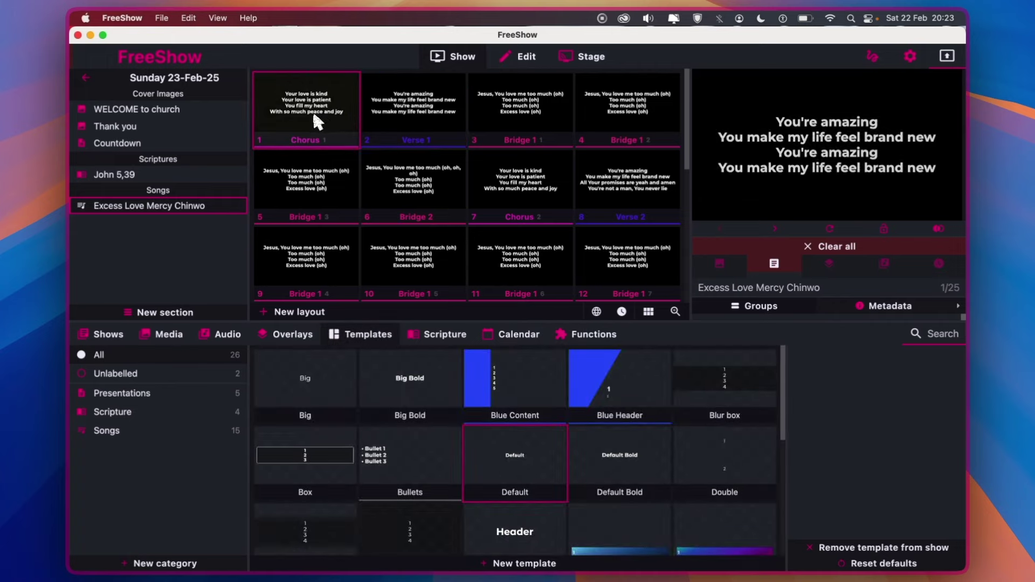
left_click(412, 386)
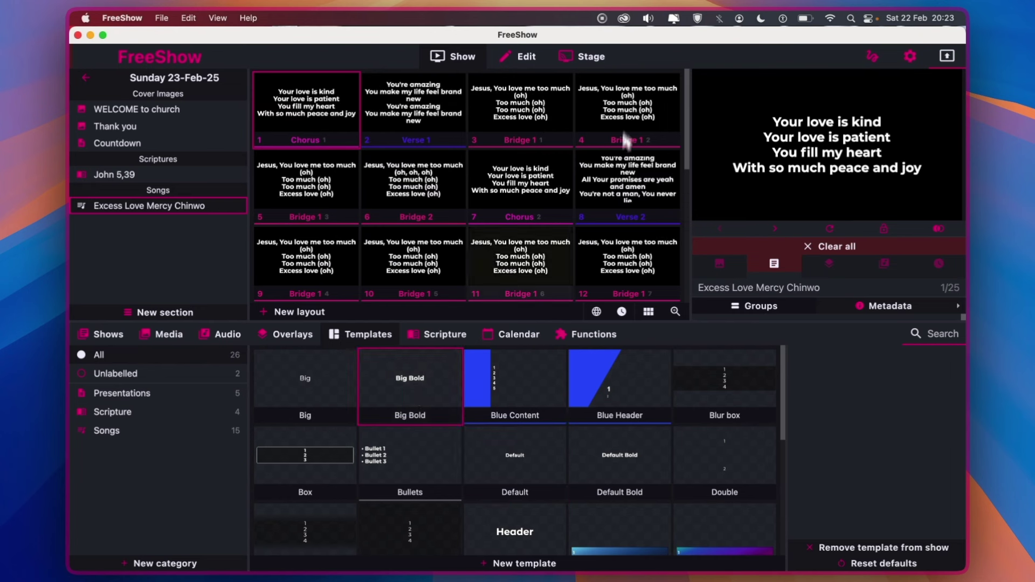
left_click(461, 108)
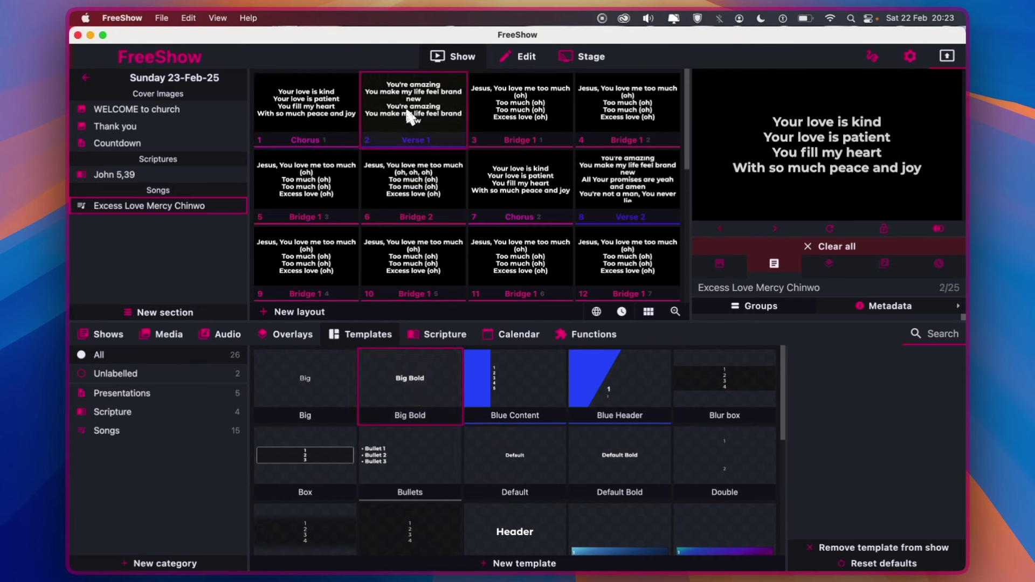
left_click(331, 128)
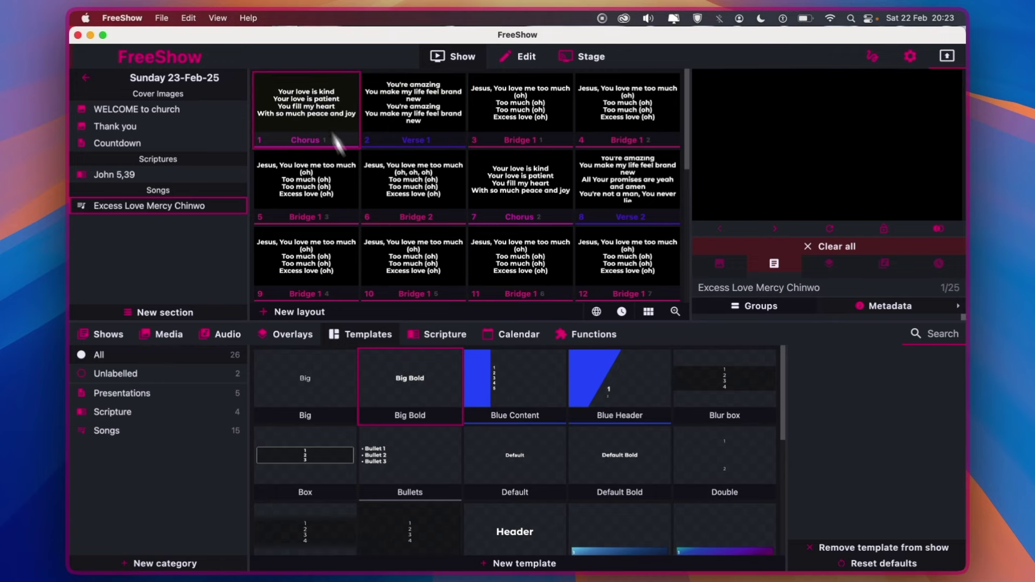
left_click(493, 460)
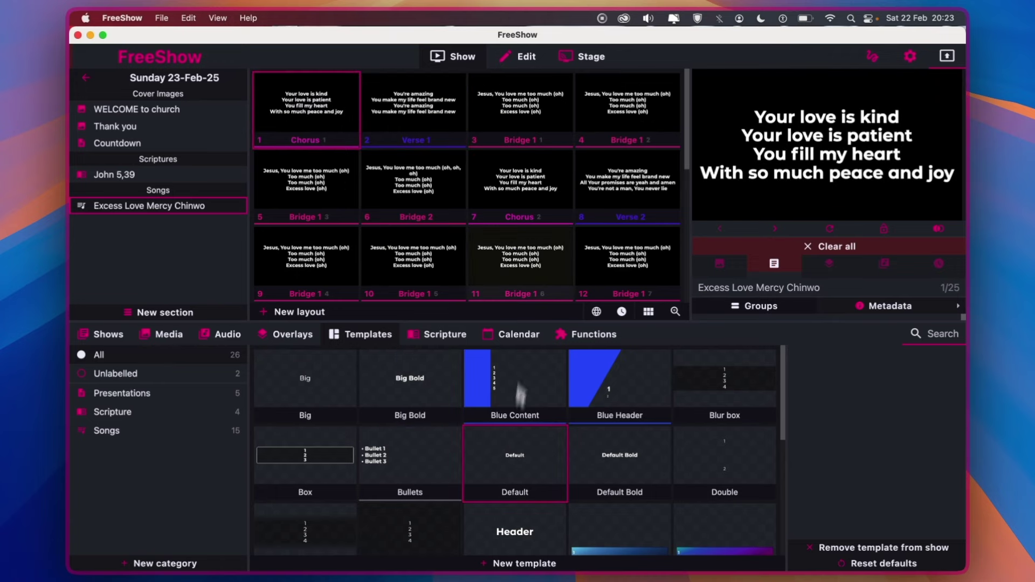
- Present the Verse 1 and Bridge 1 slides of Excess Love and return the output to the first Chorus slide
left_click(415, 109)
key("Right")
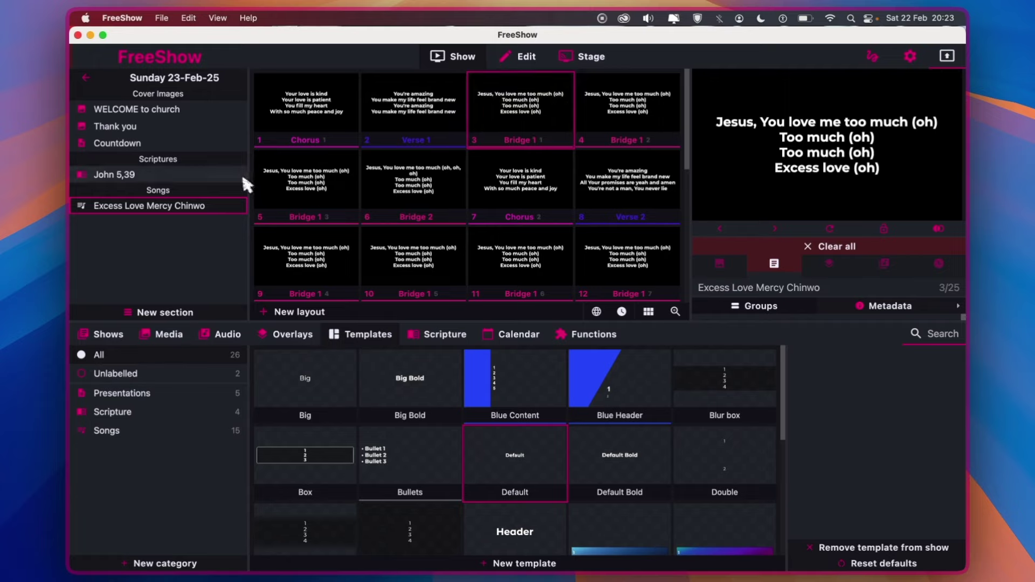
left_click(294, 108)
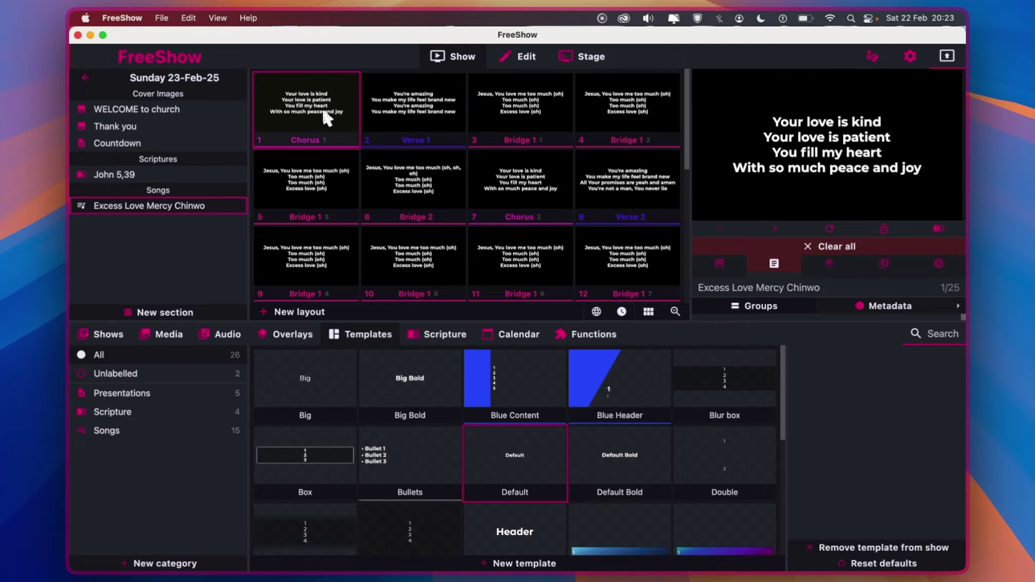
- Edit the first Chorus slide and colour the word "love" in its first line green
left_click(522, 60)
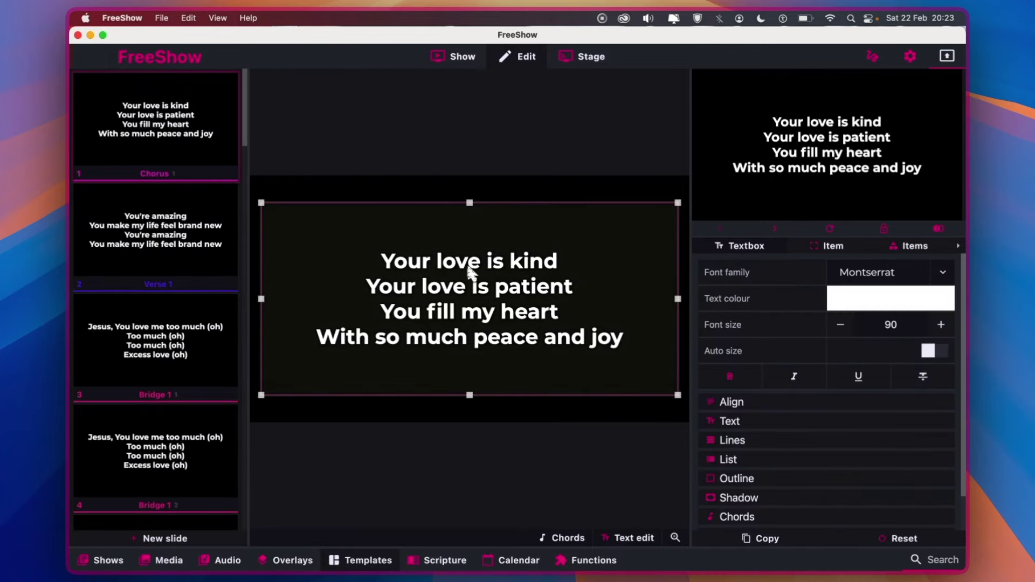
double_click(445, 263)
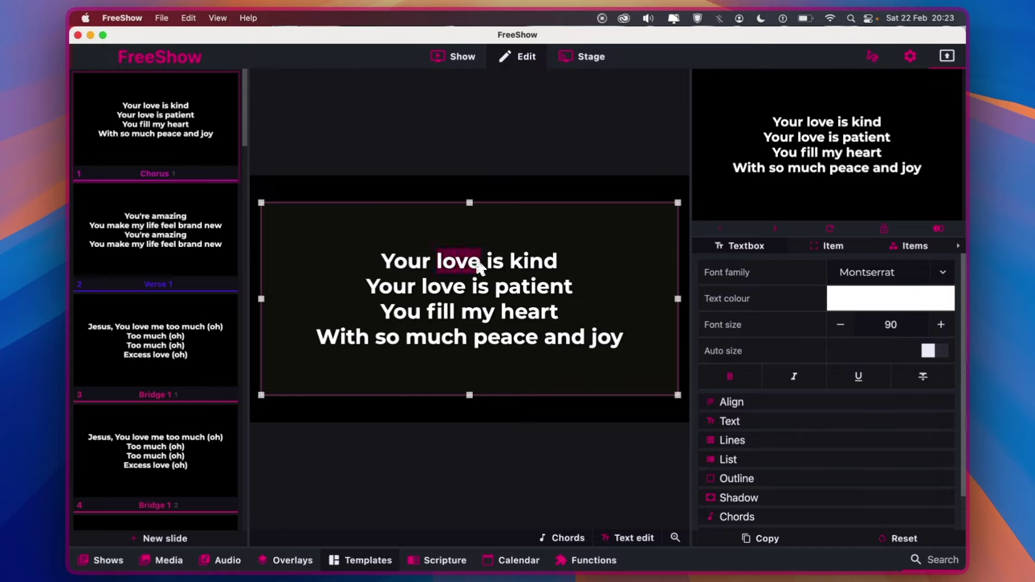
left_click(876, 302)
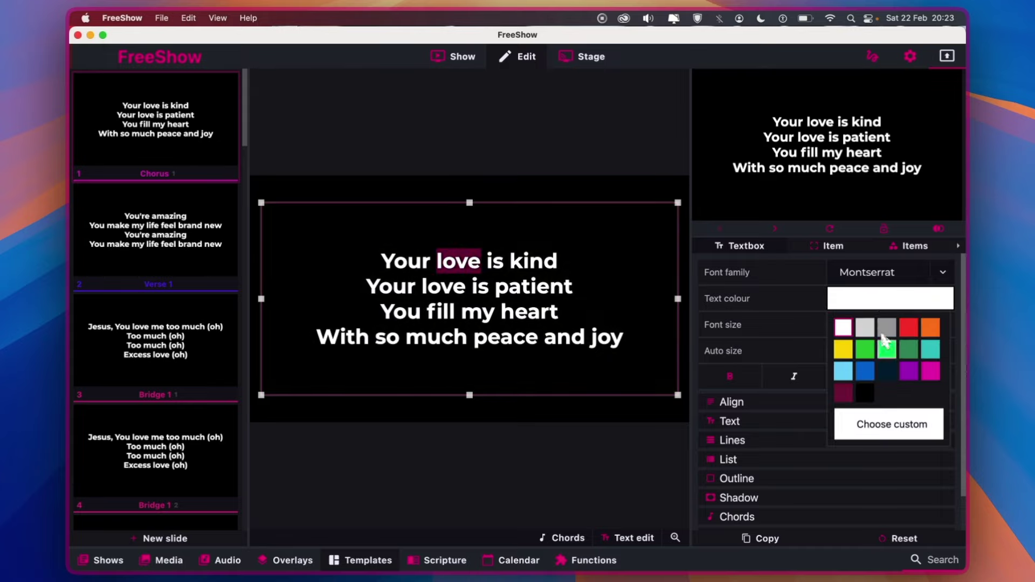
left_click(865, 348)
left_click(628, 183)
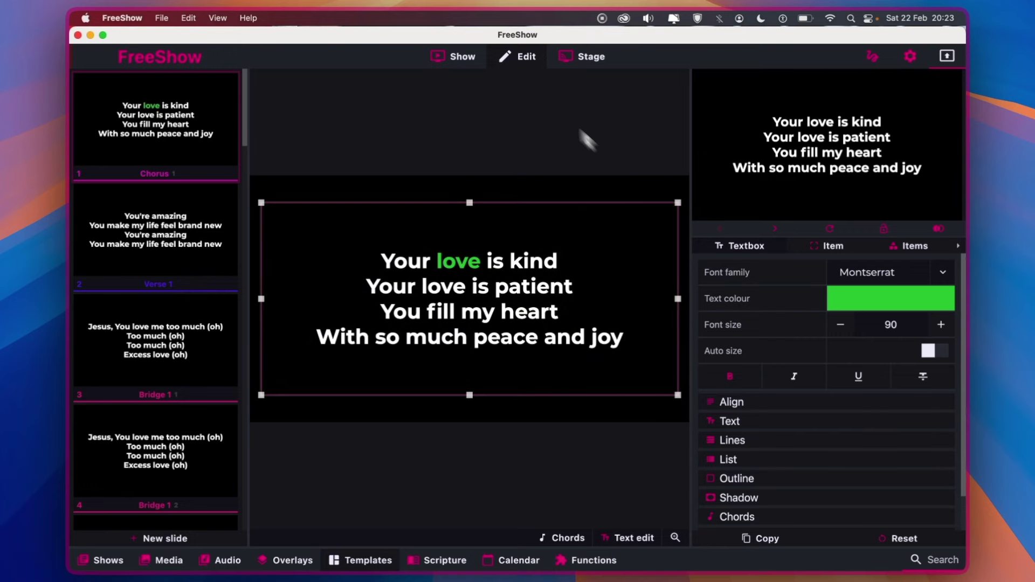
- Return to the show view, refresh the output with the edited Chorus and advance it to the fourth slide
left_click(460, 56)
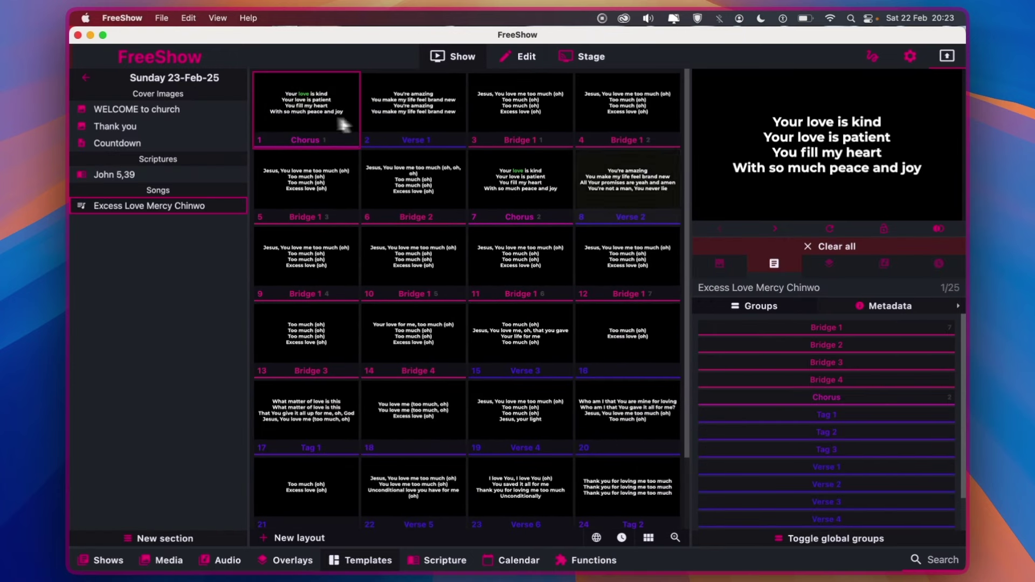
left_click(830, 229)
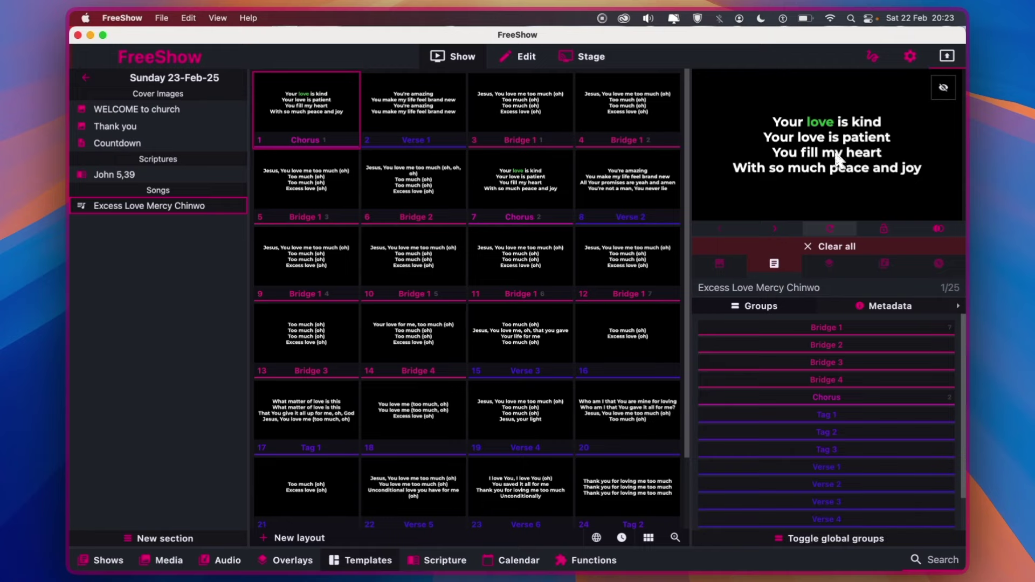
left_click(777, 228)
left_click(777, 229)
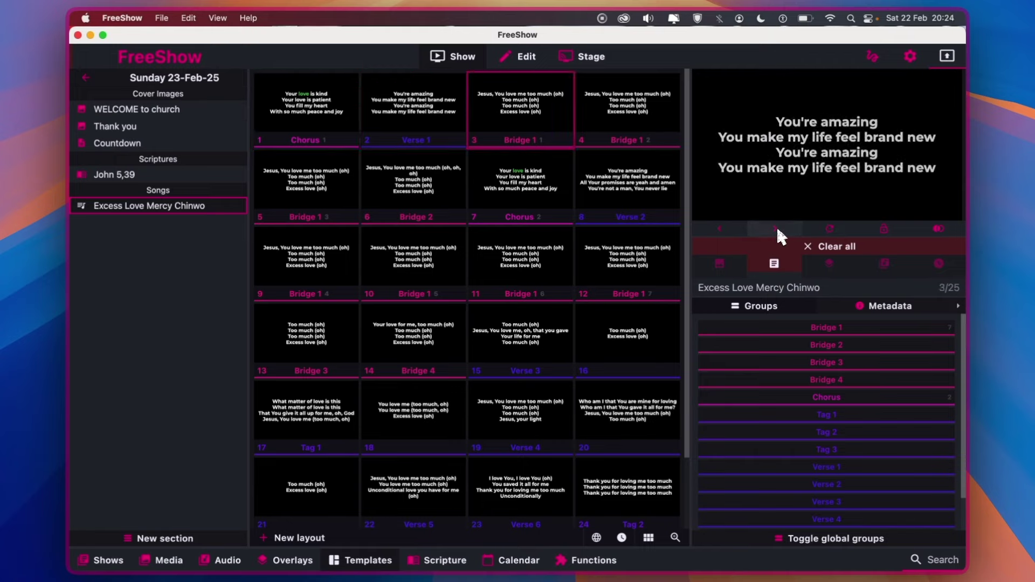
left_click(777, 229)
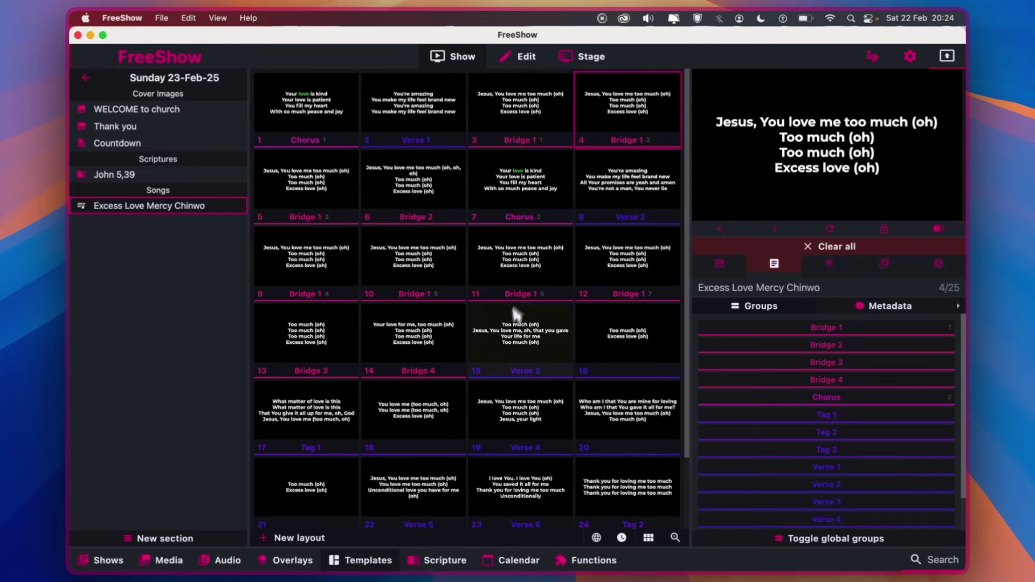
- Open the shows library below the Excess Love slides
left_click(105, 560)
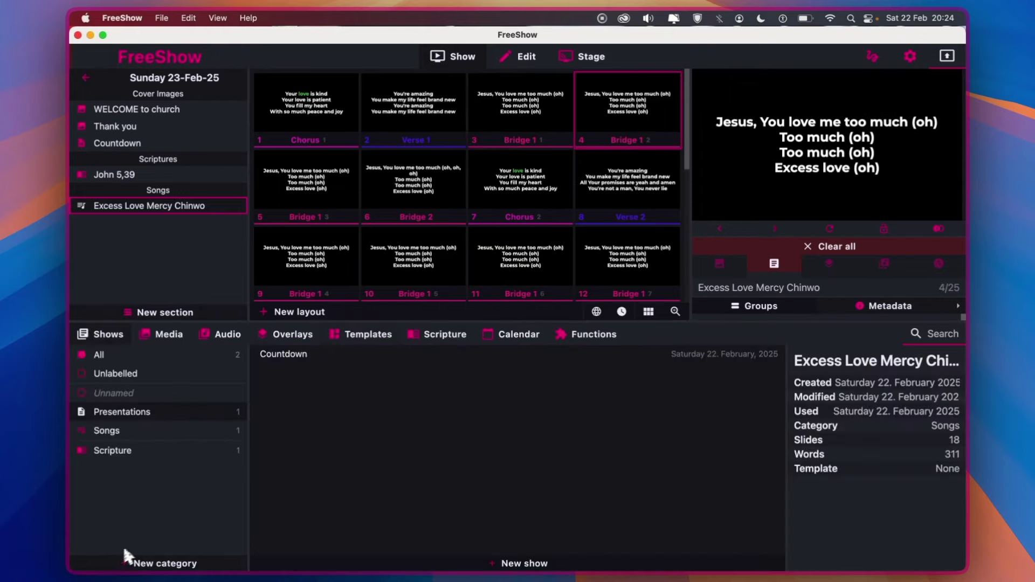